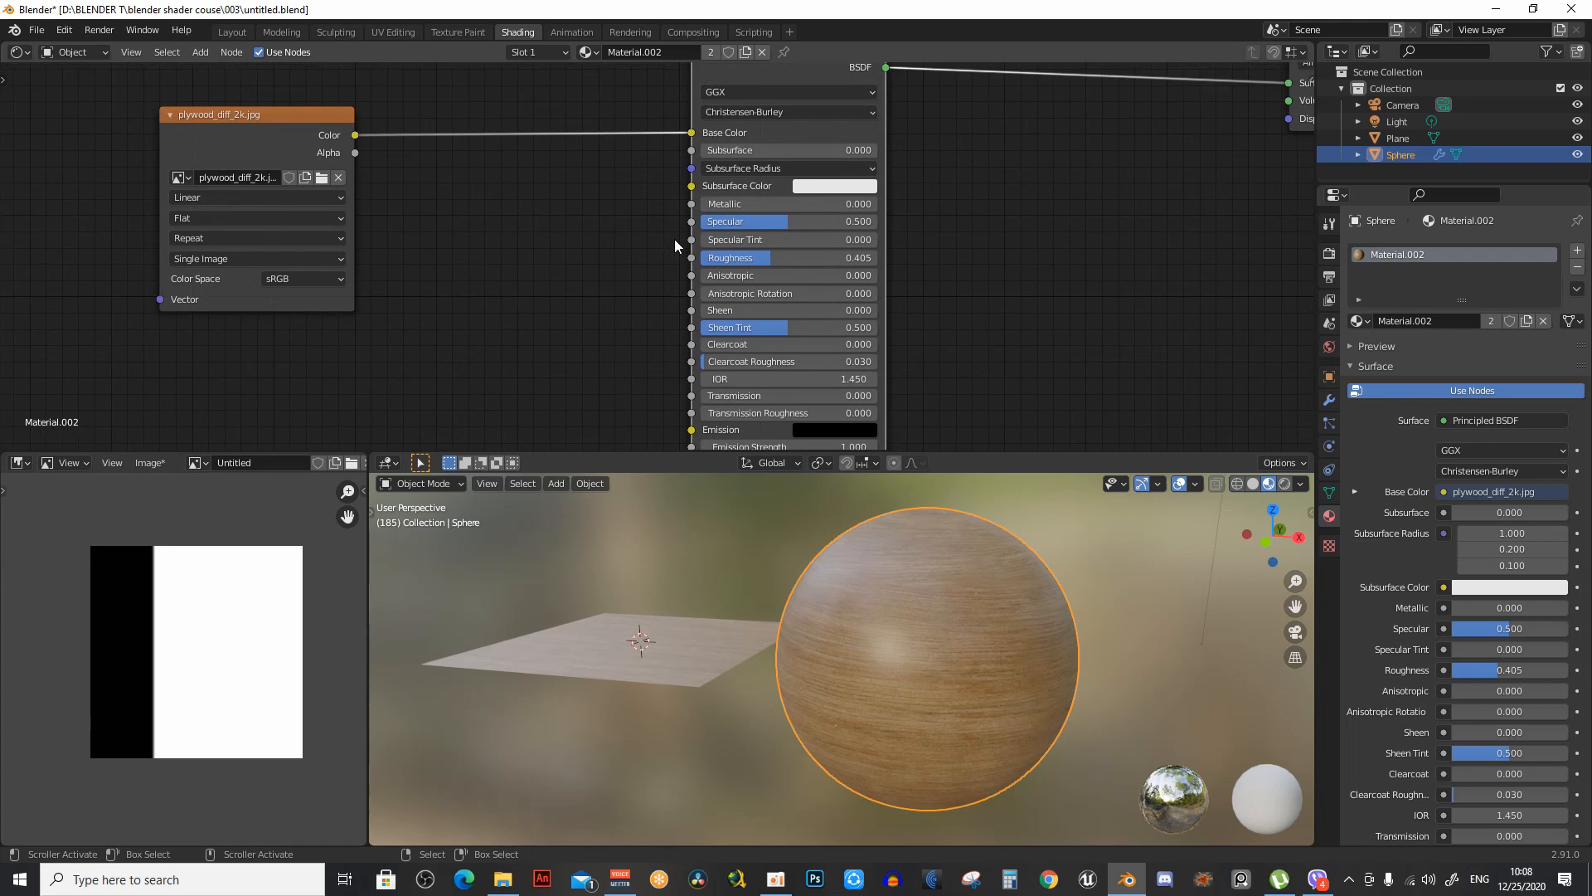
Raise the Principled BSDF's Transmission to 1.000 and view the effect on the wood sphere
scroll(699, 211, "up", 3)
mouse_move(699, 210)
middle_mouse_down()
mouse_move(704, 227)
mouse_move(672, 202)
middle_mouse_up()
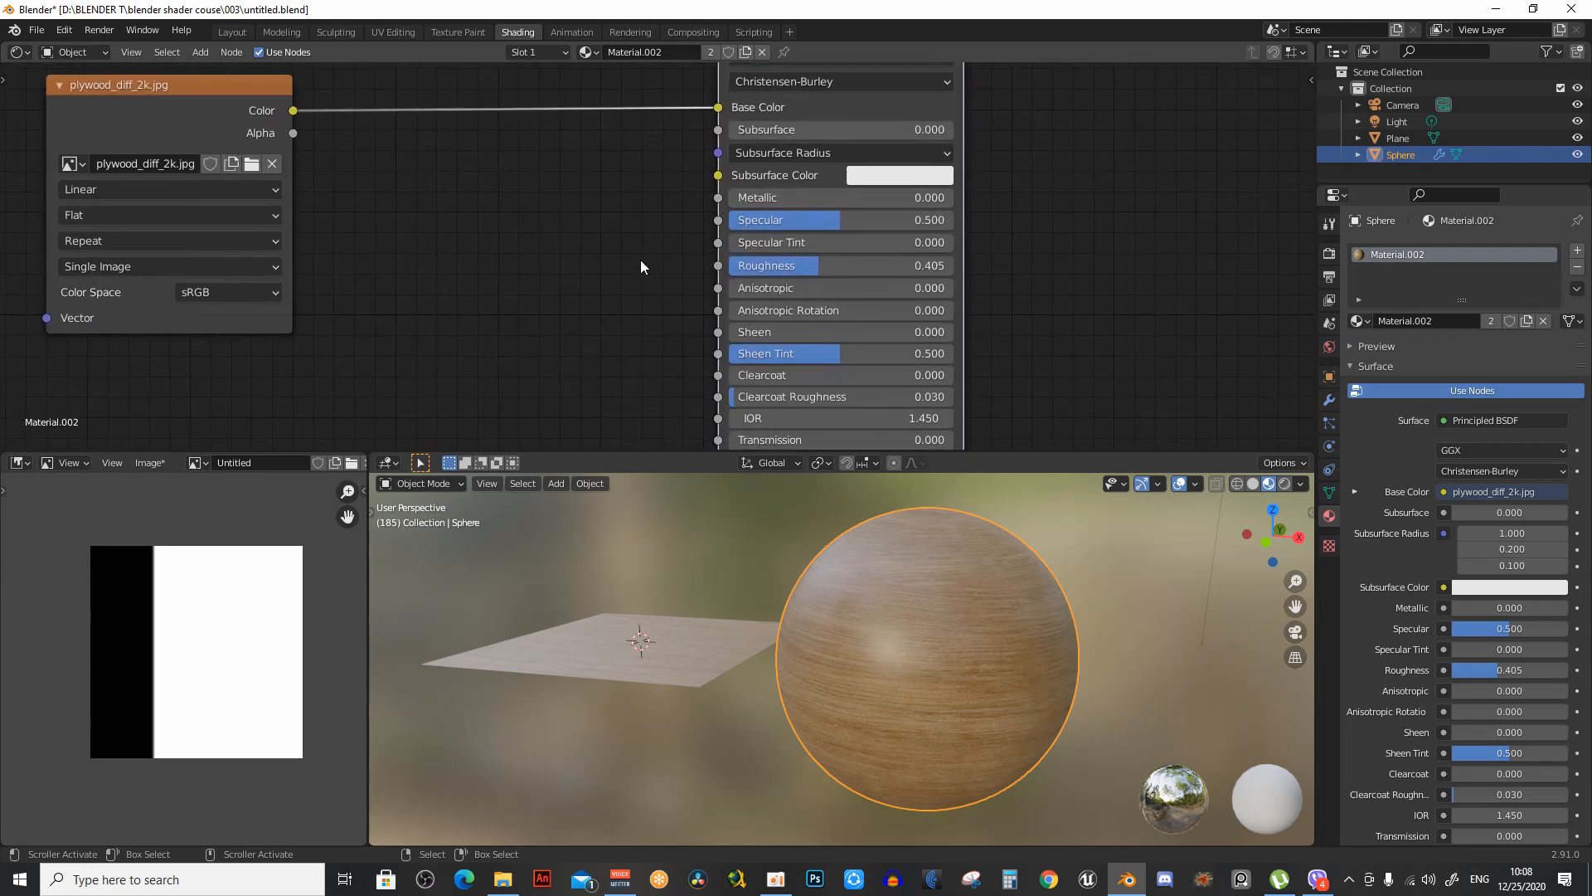
middle_click_drag(642, 261, 632, 204)
middle_click_drag(702, 279, 733, 304)
scroll(754, 335, "down", 1)
scroll(749, 342, "up", 1)
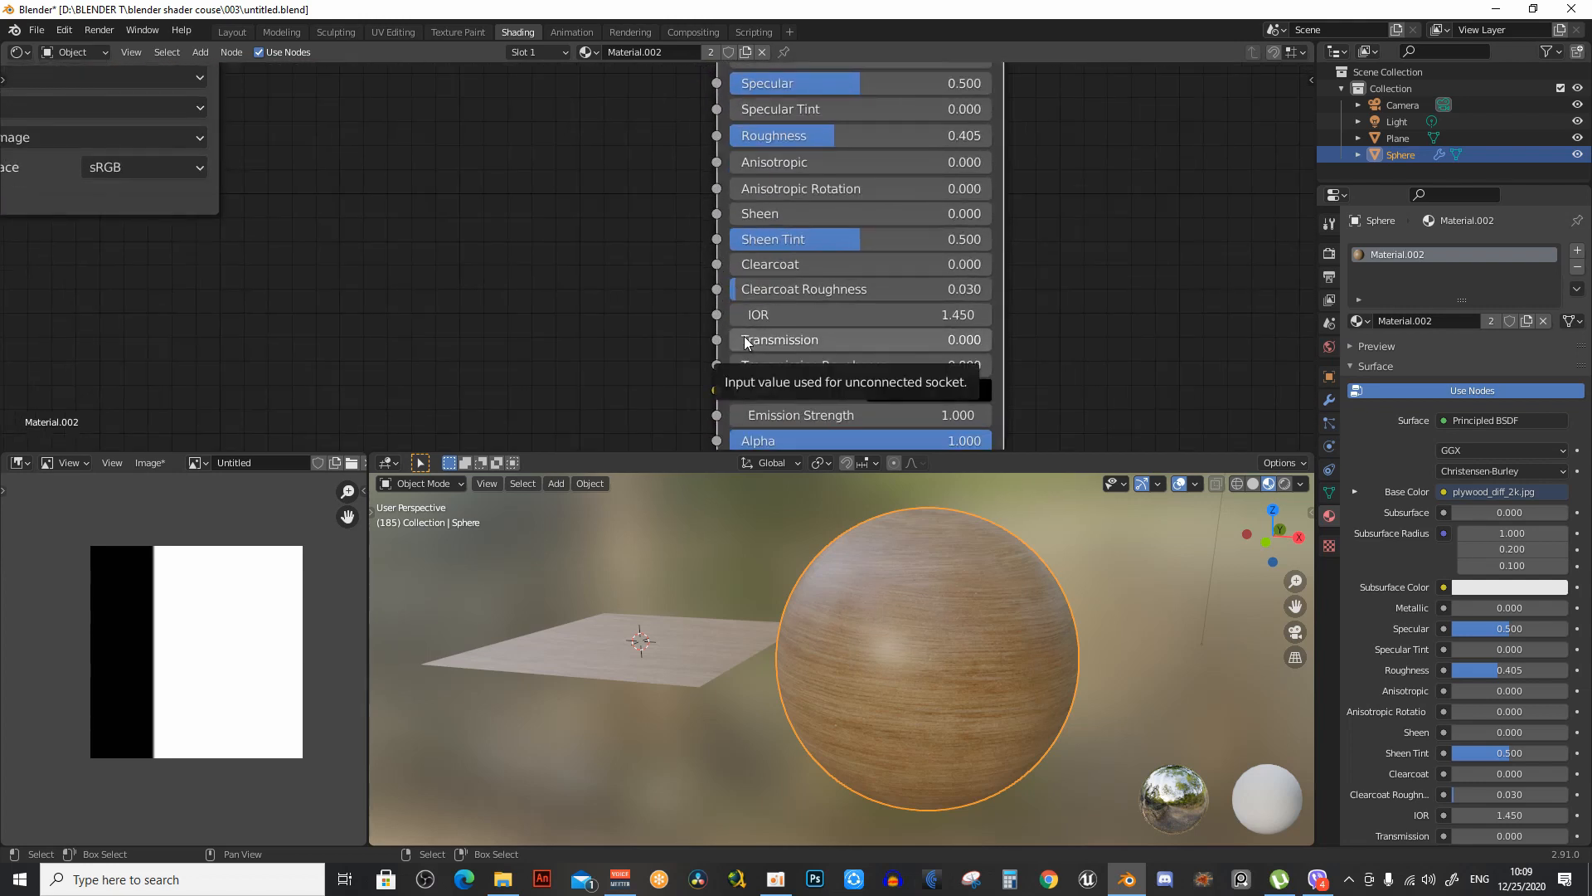
left_click_drag(746, 341, 992, 342)
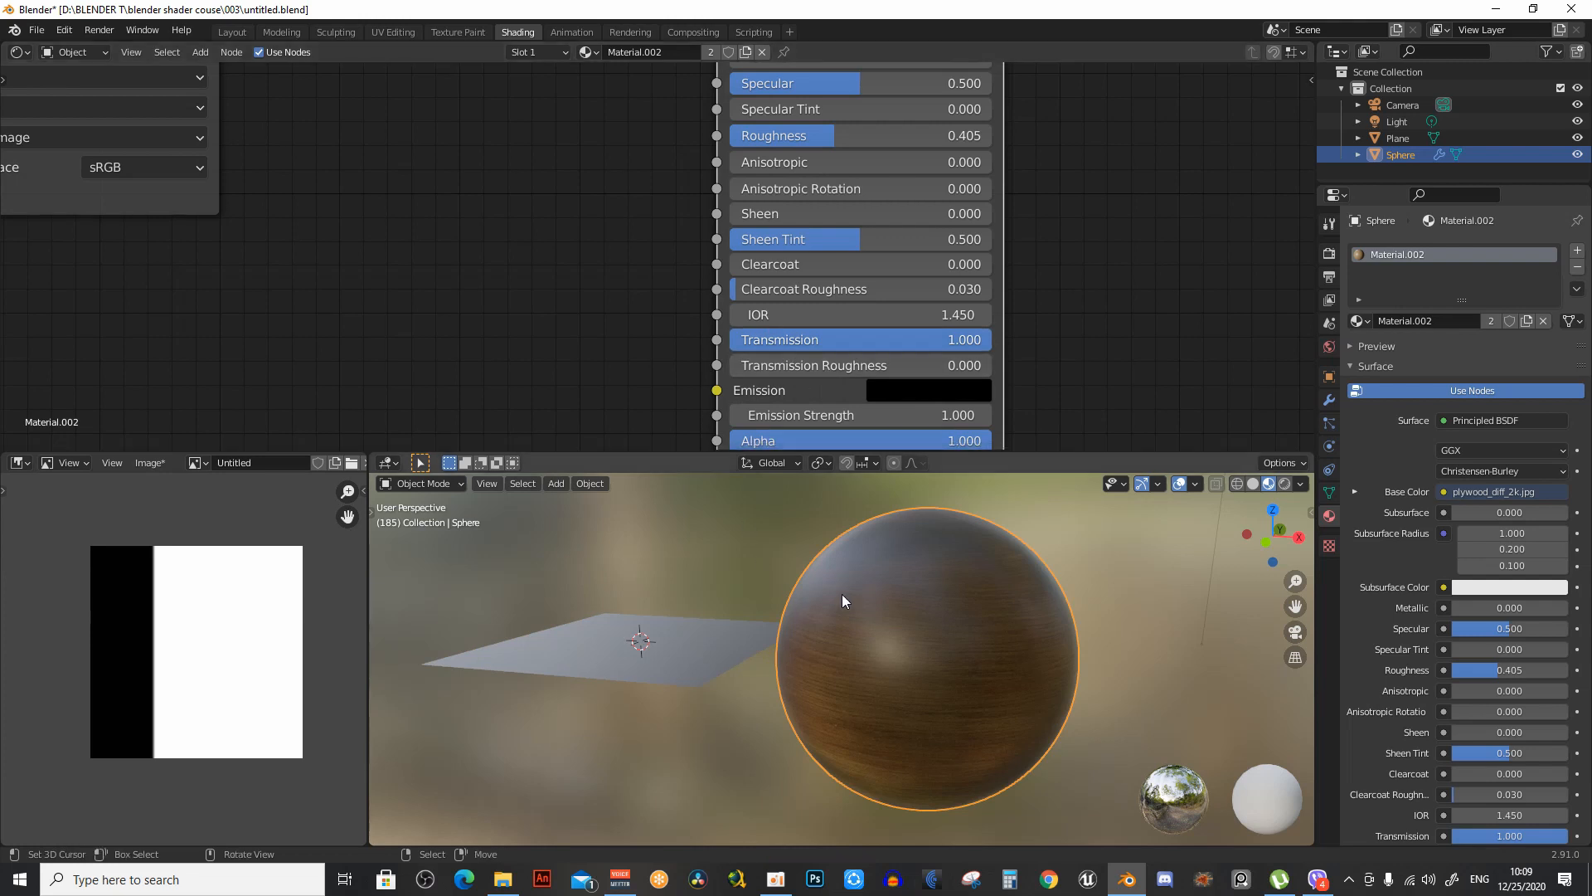
middle_click_drag(842, 594, 882, 564)
Disconnect the plywood image texture from the Principled BSDF's Base Color and view the sphere
middle_click_drag(514, 221, 574, 415)
middle_click_drag(639, 207, 652, 312)
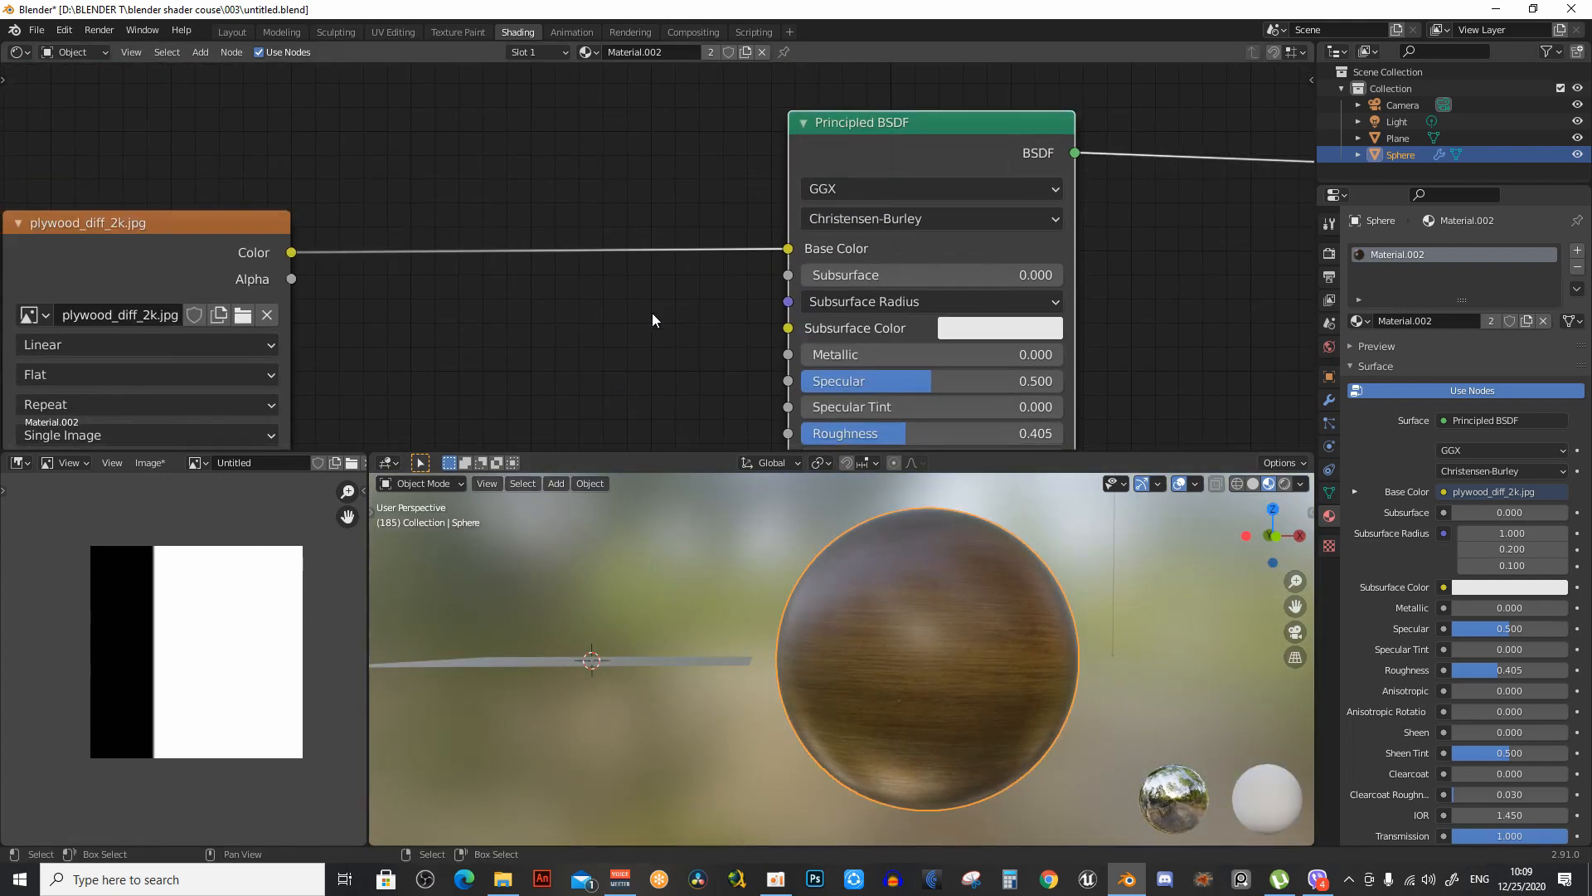
left_click_drag(787, 249, 639, 257)
middle_click_drag(715, 261, 679, 193)
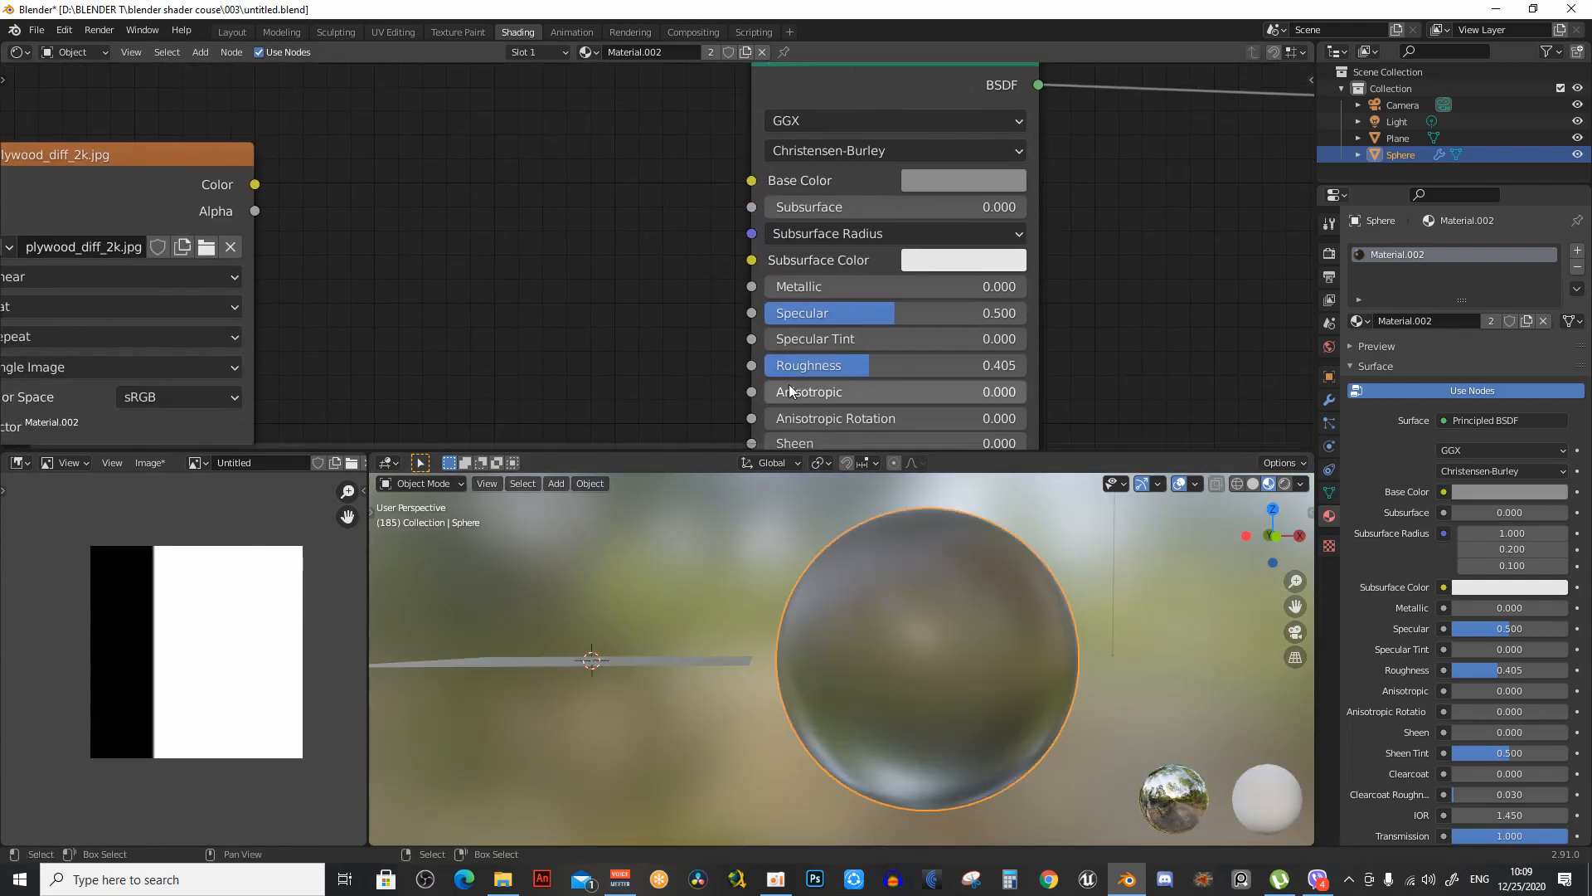
middle_click_drag(879, 644, 891, 620)
scroll(859, 327, "up", 2)
middle_click_drag(852, 318, 703, 307)
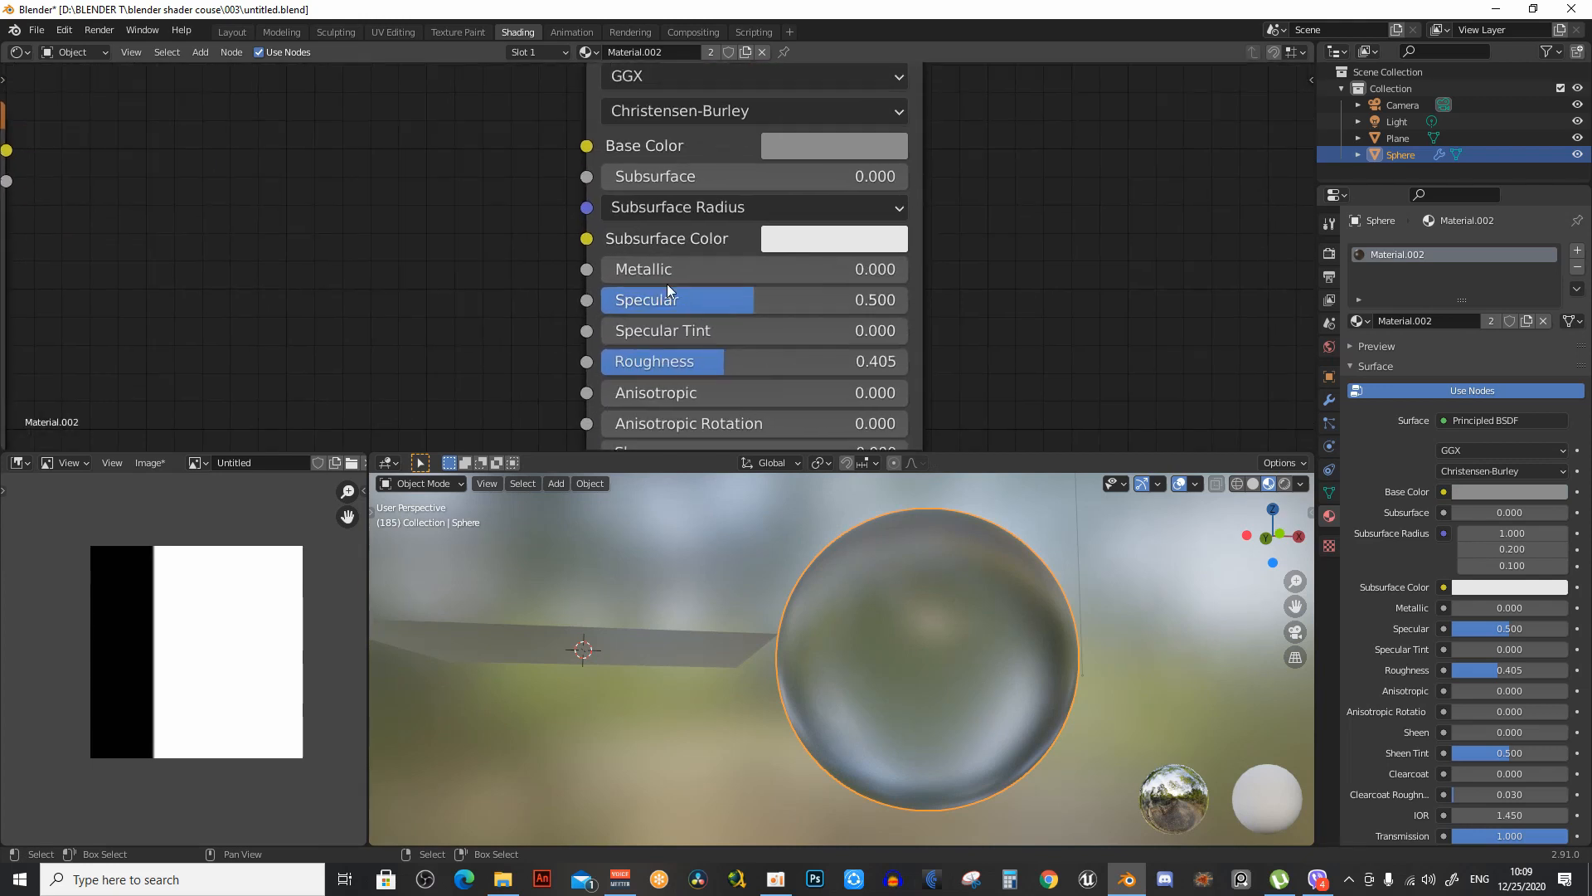
Lower the Principled BSDF's Roughness to 0.209 to sharpen the look of the glass sphere
mouse_move(622, 270)
left_mouse_down()
mouse_move(896, 267)
mouse_move(598, 269)
left_mouse_up()
scroll(703, 331, "up", 1)
middle_click_drag(705, 391, 698, 307)
middle_click_drag(851, 544, 849, 574)
scroll(713, 315, "up", 2)
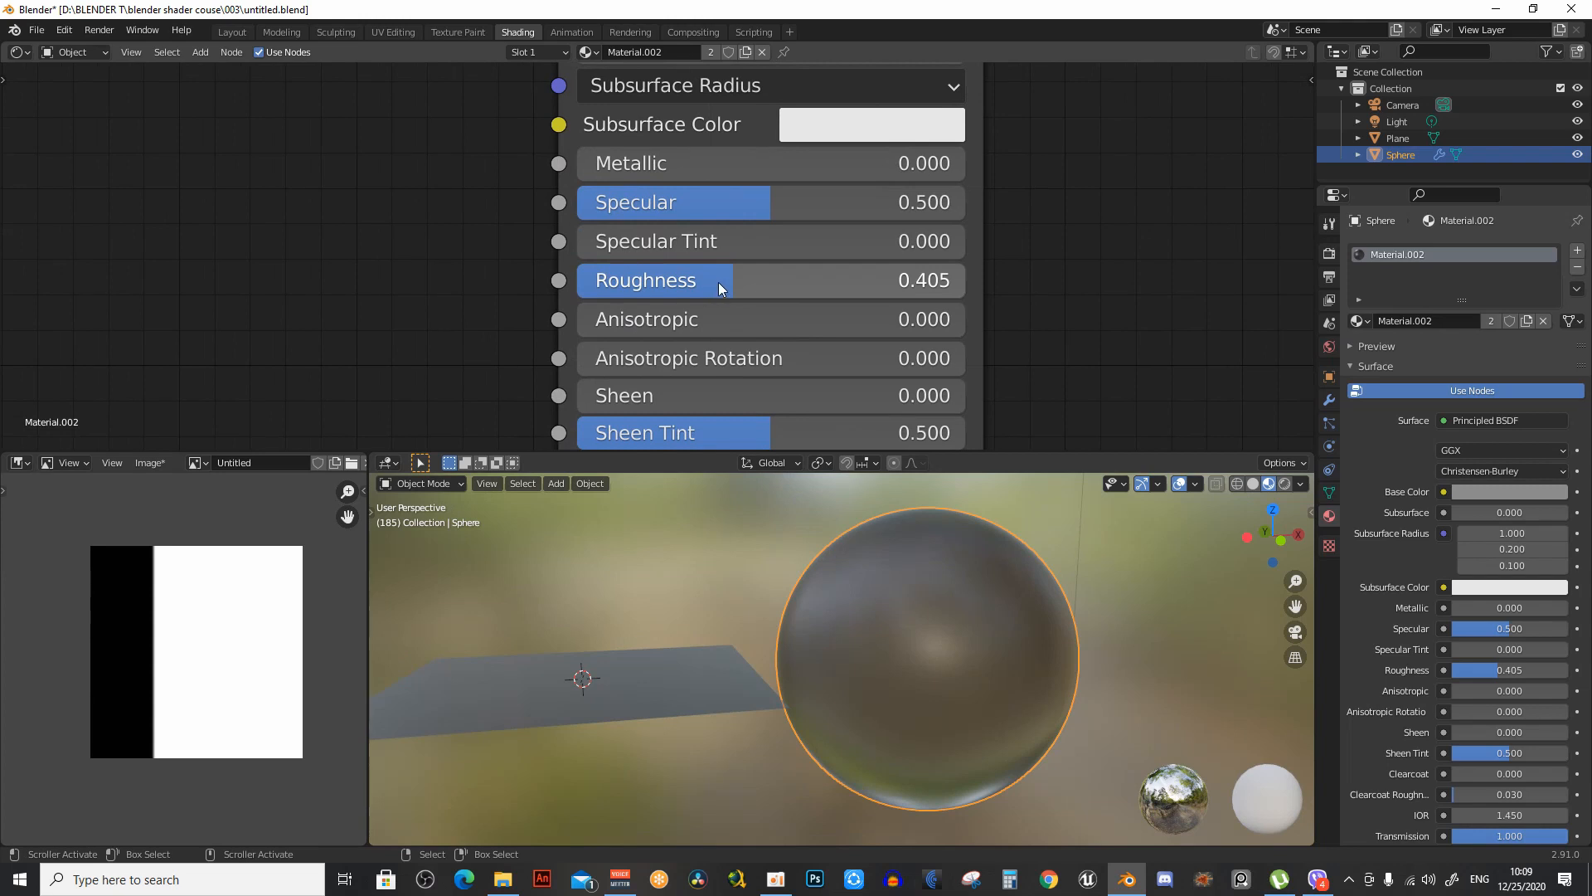
left_click_drag(719, 282, 659, 282)
scroll(658, 238, "down", 2)
scroll(624, 303, "up", 2)
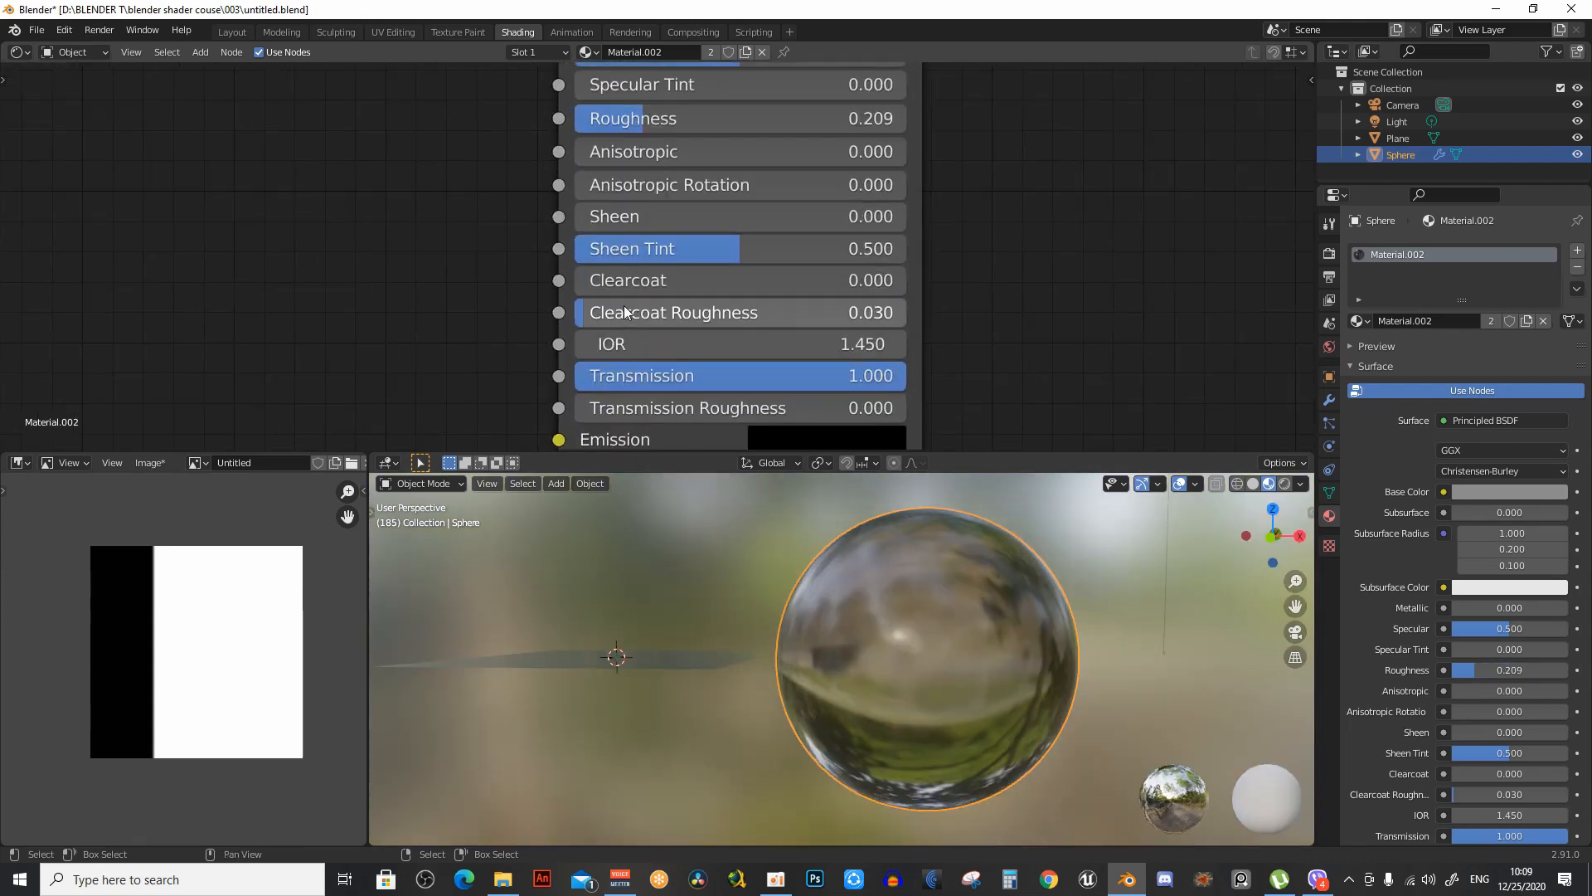
Set the Principled BSDF's Transmission to 0.000
middle_click_drag(688, 368, 690, 303)
left_click_drag(690, 303, 358, 304)
middle_click_drag(824, 166, 833, 386)
scroll(783, 327, "down", 1)
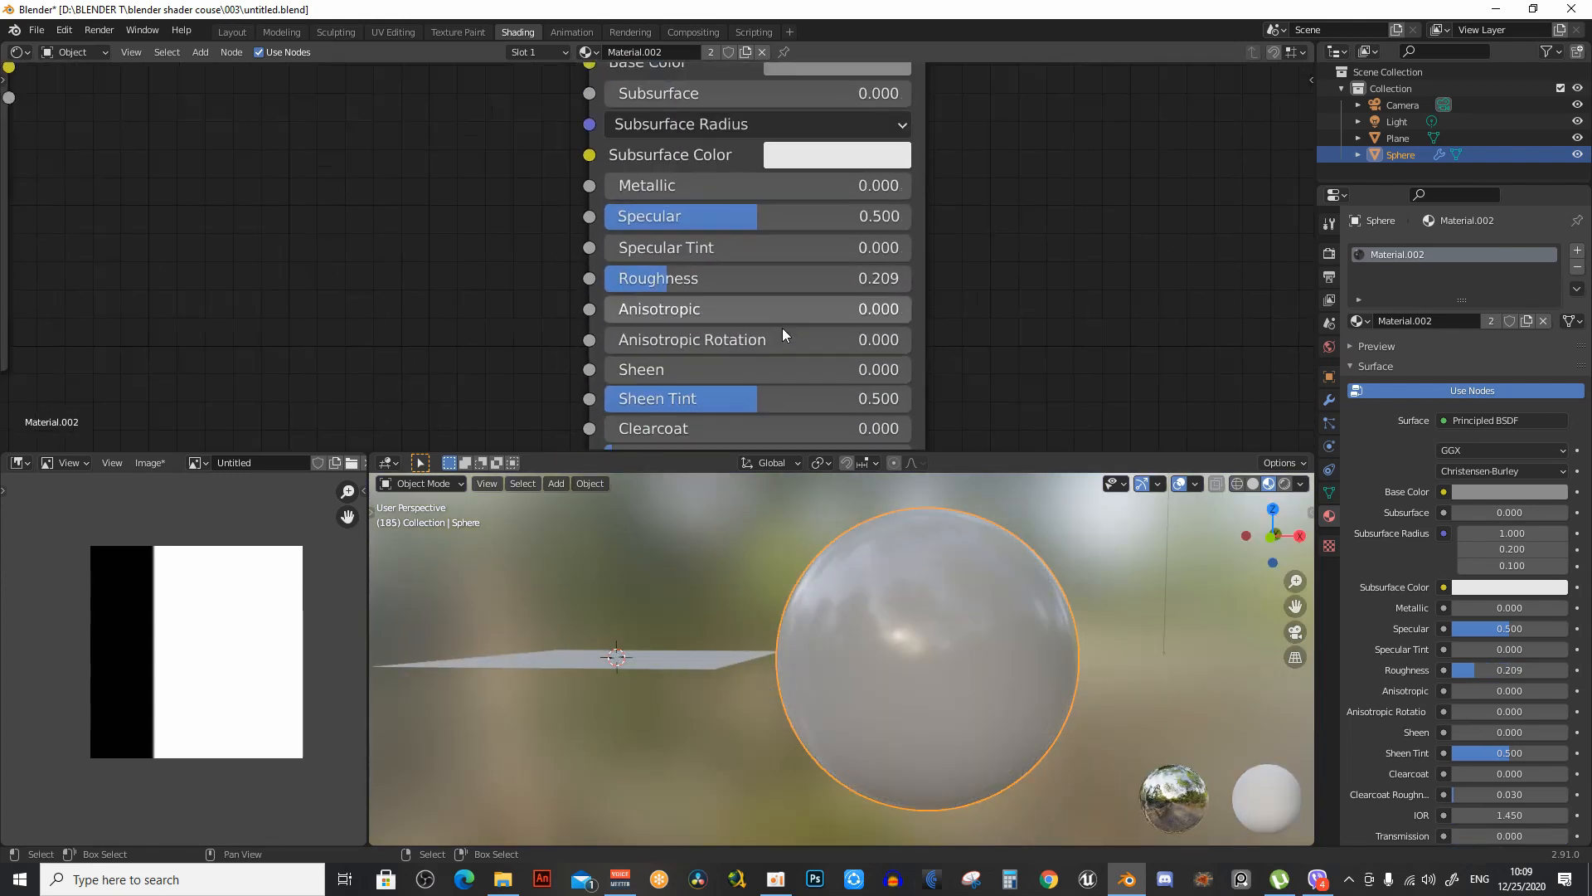
Connect the plywood texture's Color output to Base Color and examine the reflections on the wood sphere
middle_click_drag(783, 327, 898, 431)
left_click_drag(612, 199, 734, 206)
middle_click_drag(734, 205, 672, 57)
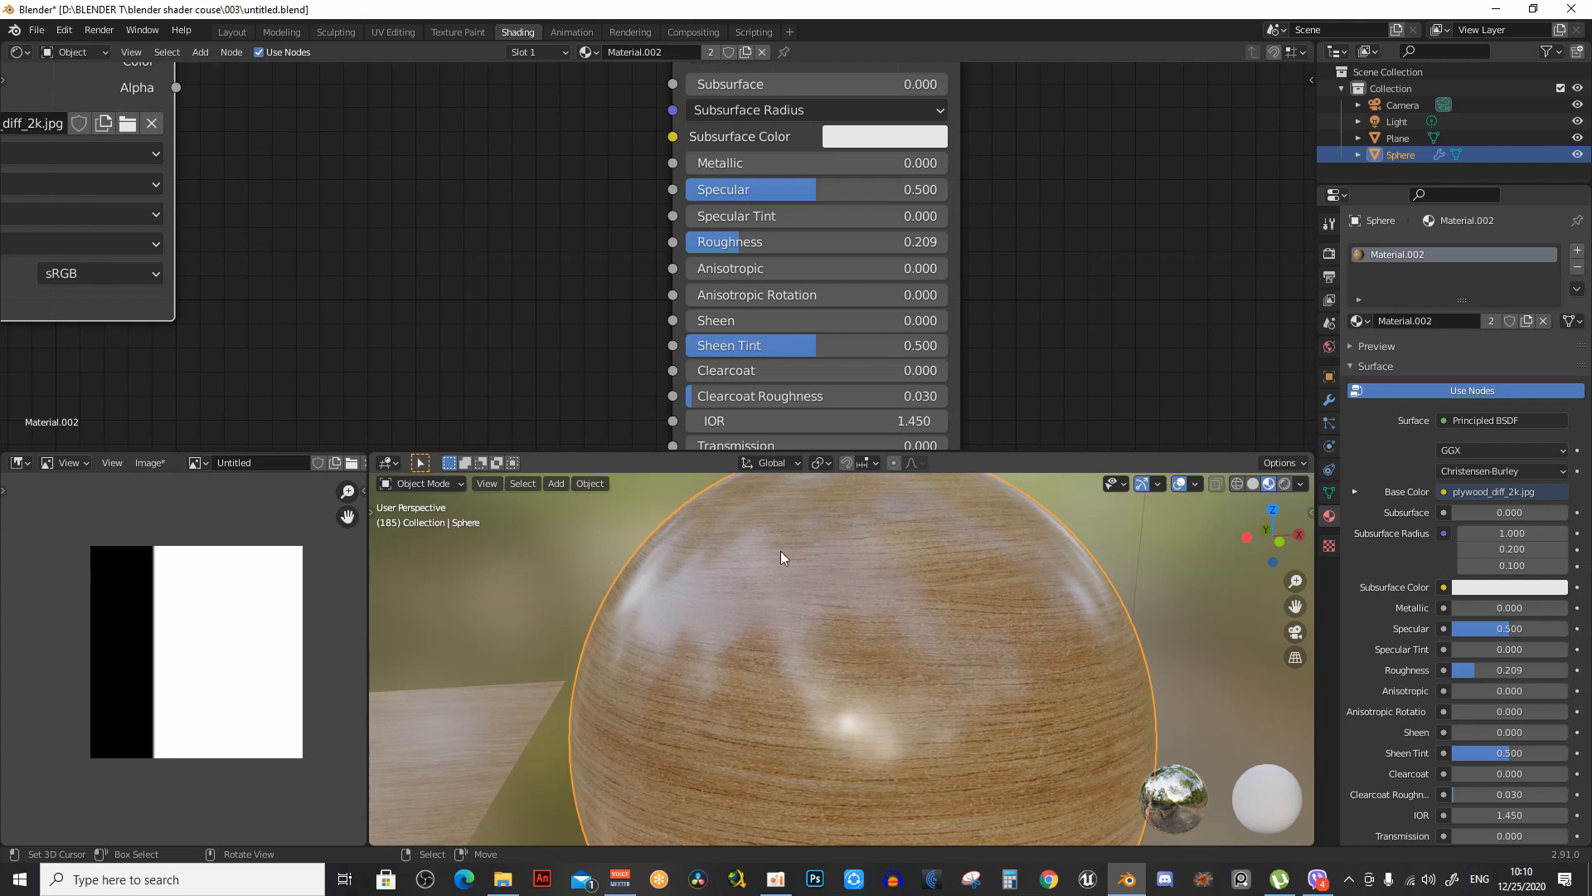
middle_click_drag(662, 215, 788, 291)
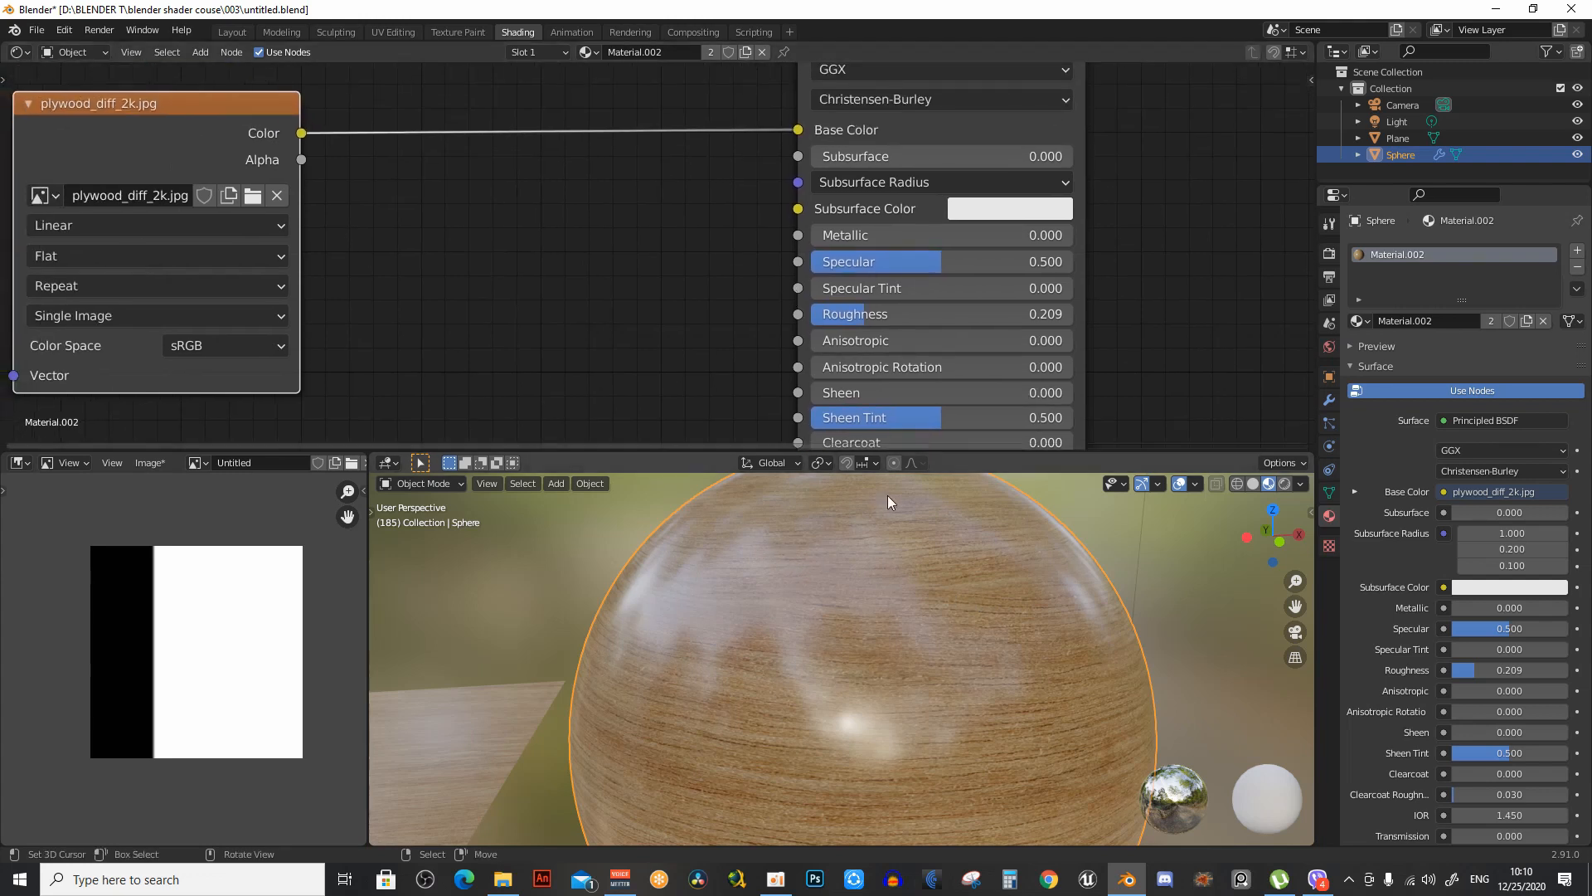
middle_click_drag(877, 542, 901, 632)
scroll(783, 292, "up", 2)
scroll(833, 618, "down", 3)
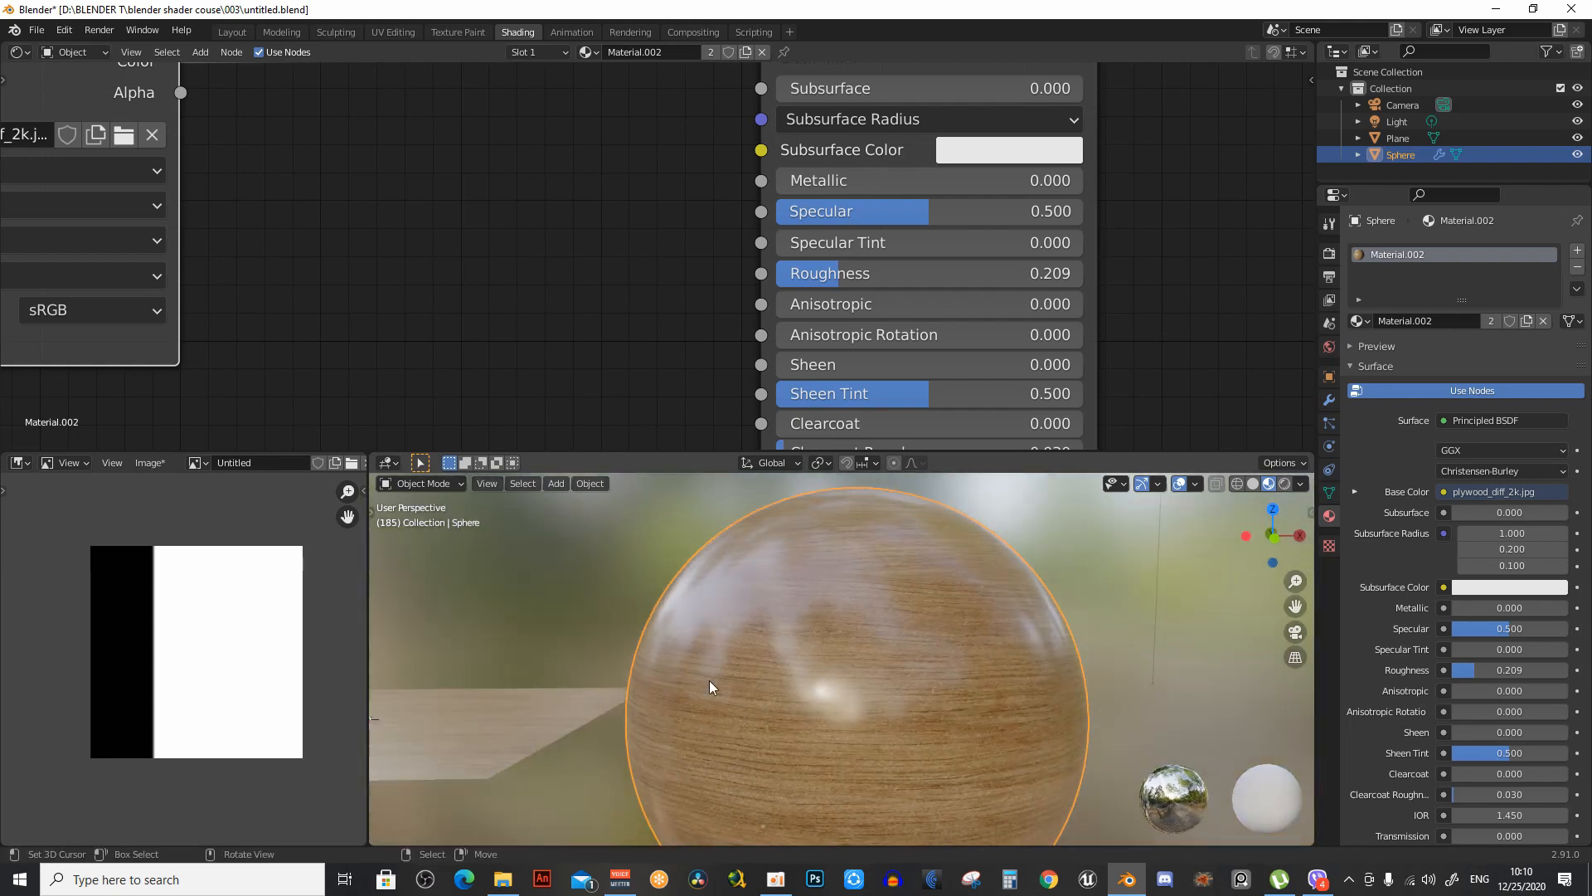
middle_click_drag(769, 609, 890, 649)
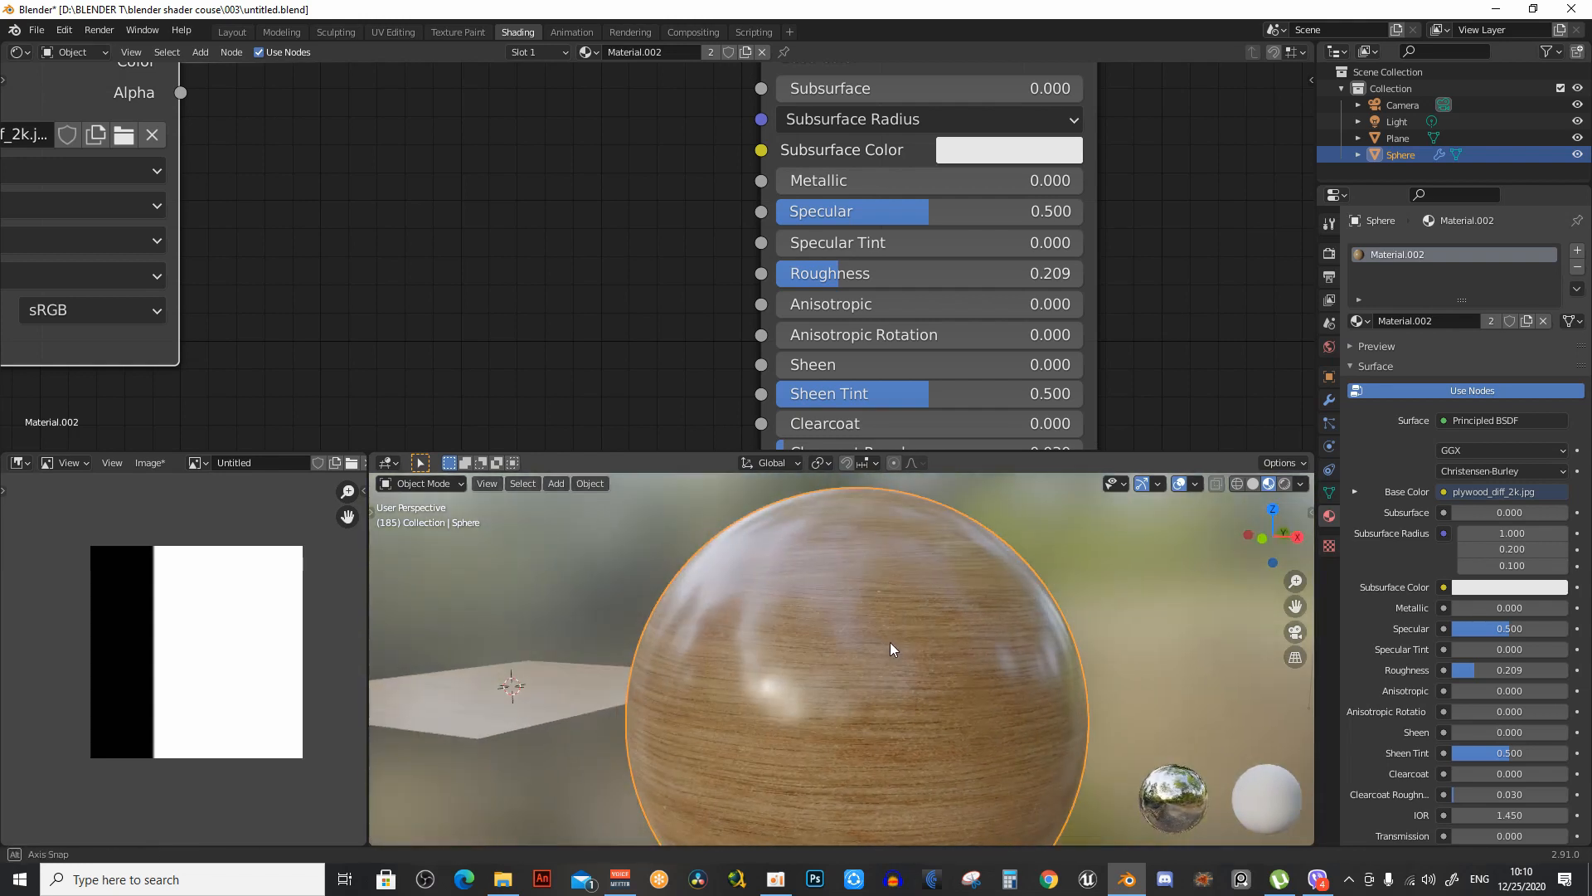
middle_click_drag(773, 673, 805, 674)
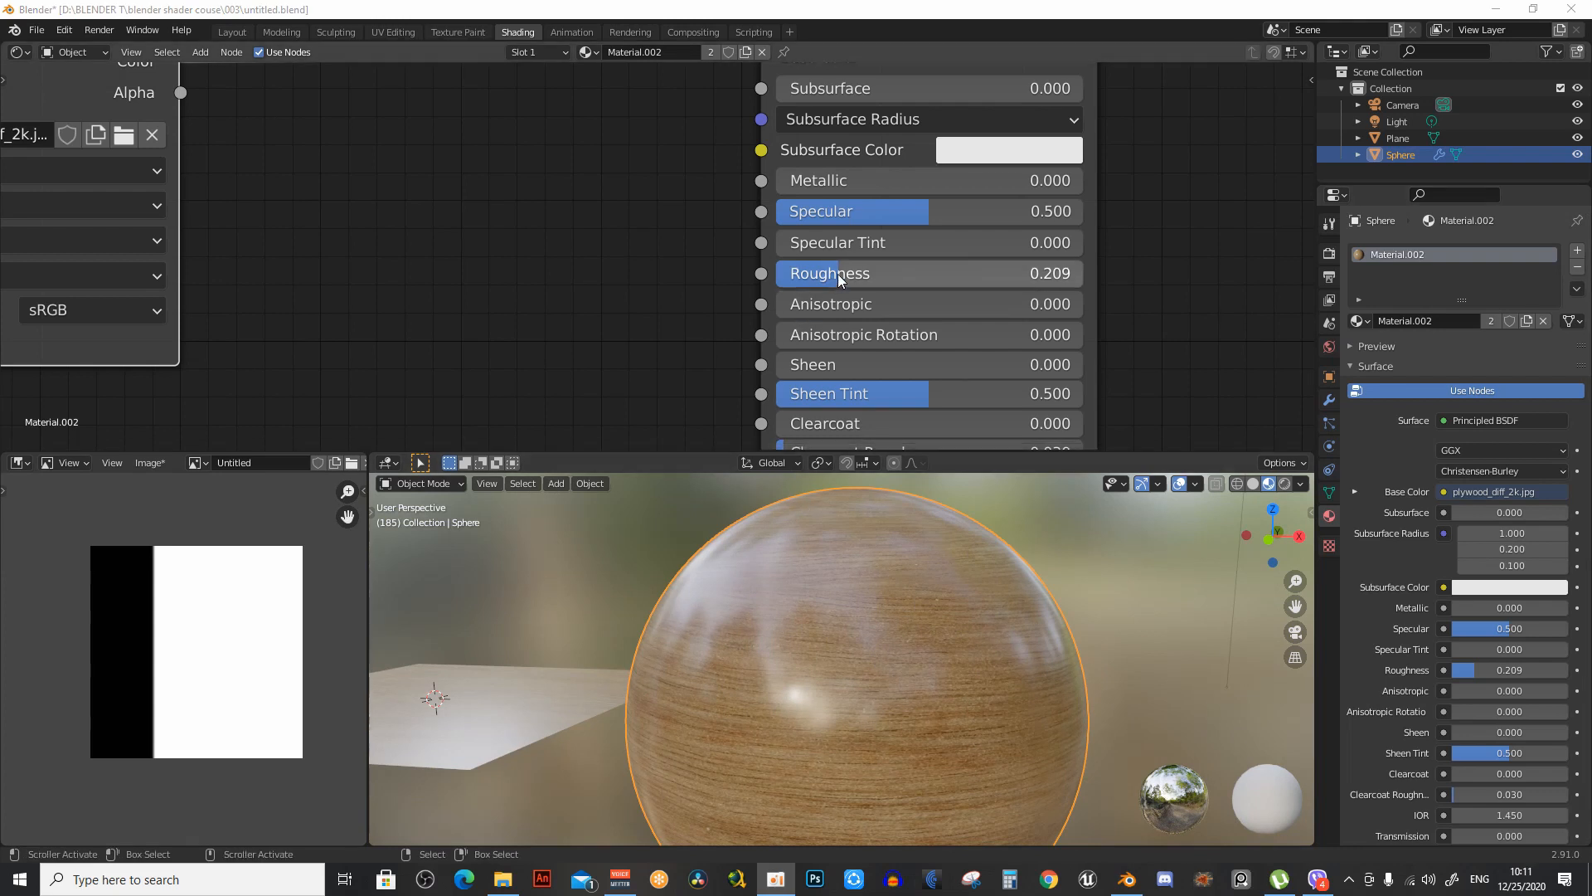
Lower the wood material's Roughness to 0.000, then raise it to 0.909 to compare the reflections
left_click_drag(840, 274, 779, 274)
middle_click_drag(784, 581, 808, 590)
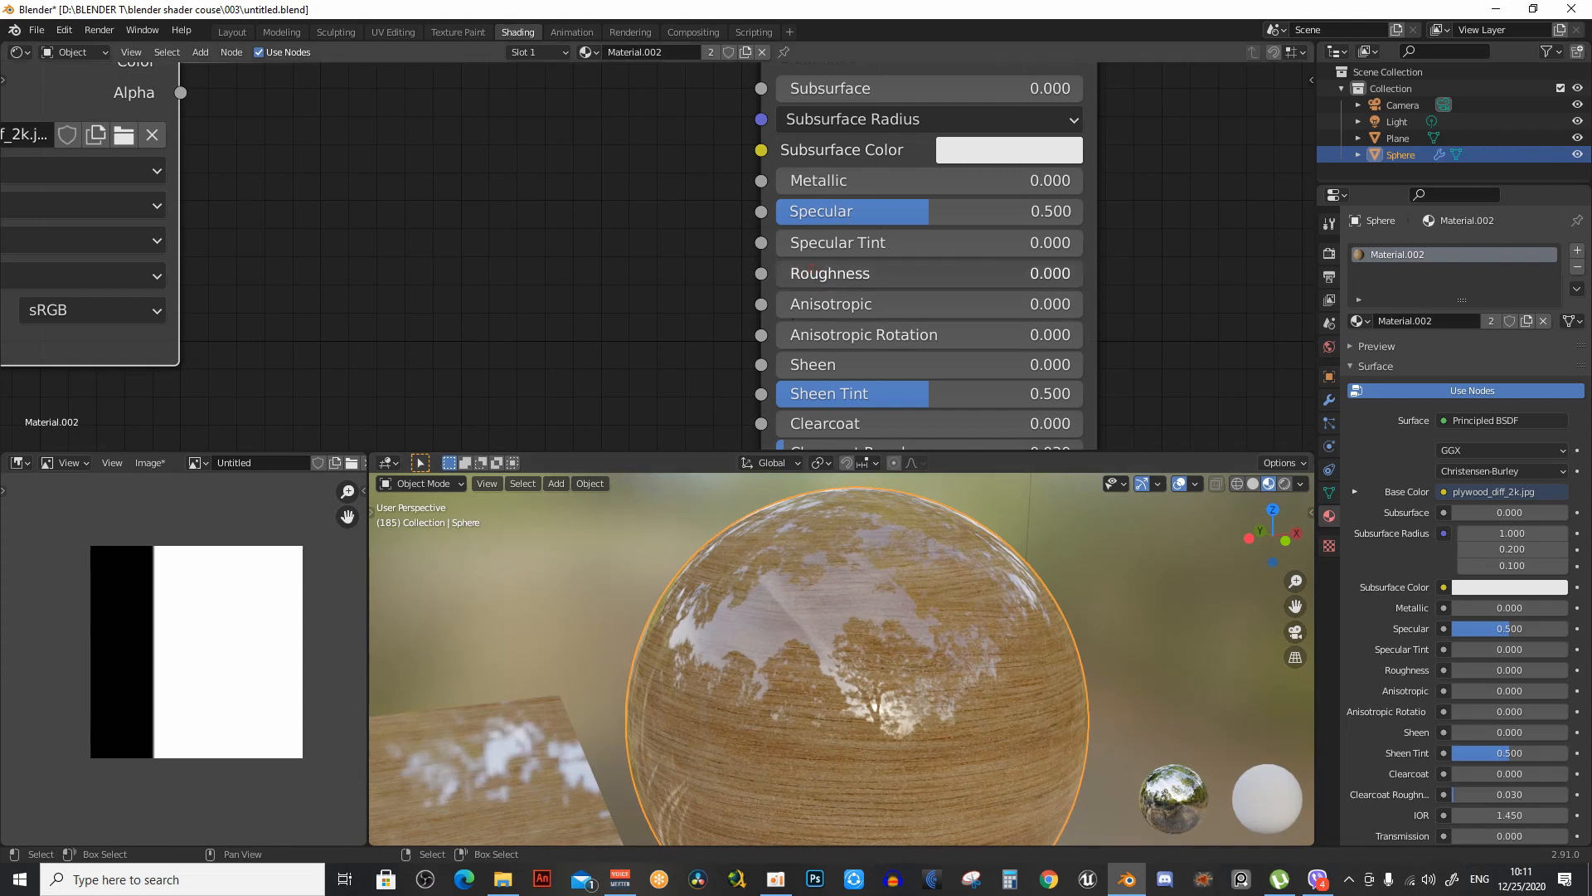
left_click_drag(779, 274, 948, 274)
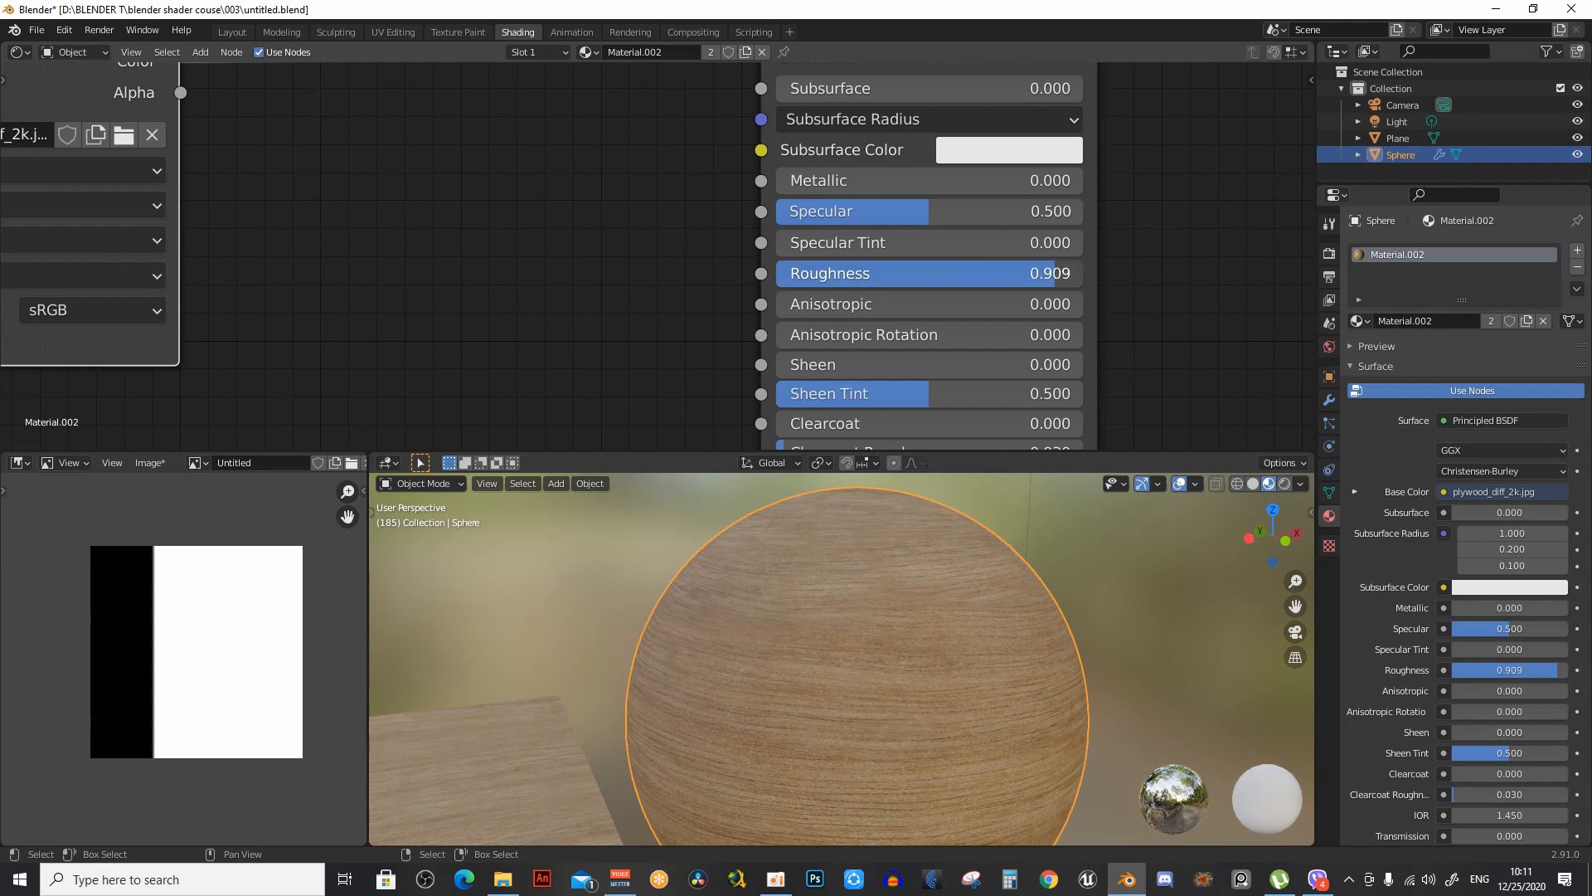
Set the wood material's Roughness to 0.527
left_click_drag(1014, 273, 937, 274)
middle_click_drag(719, 146, 725, 298)
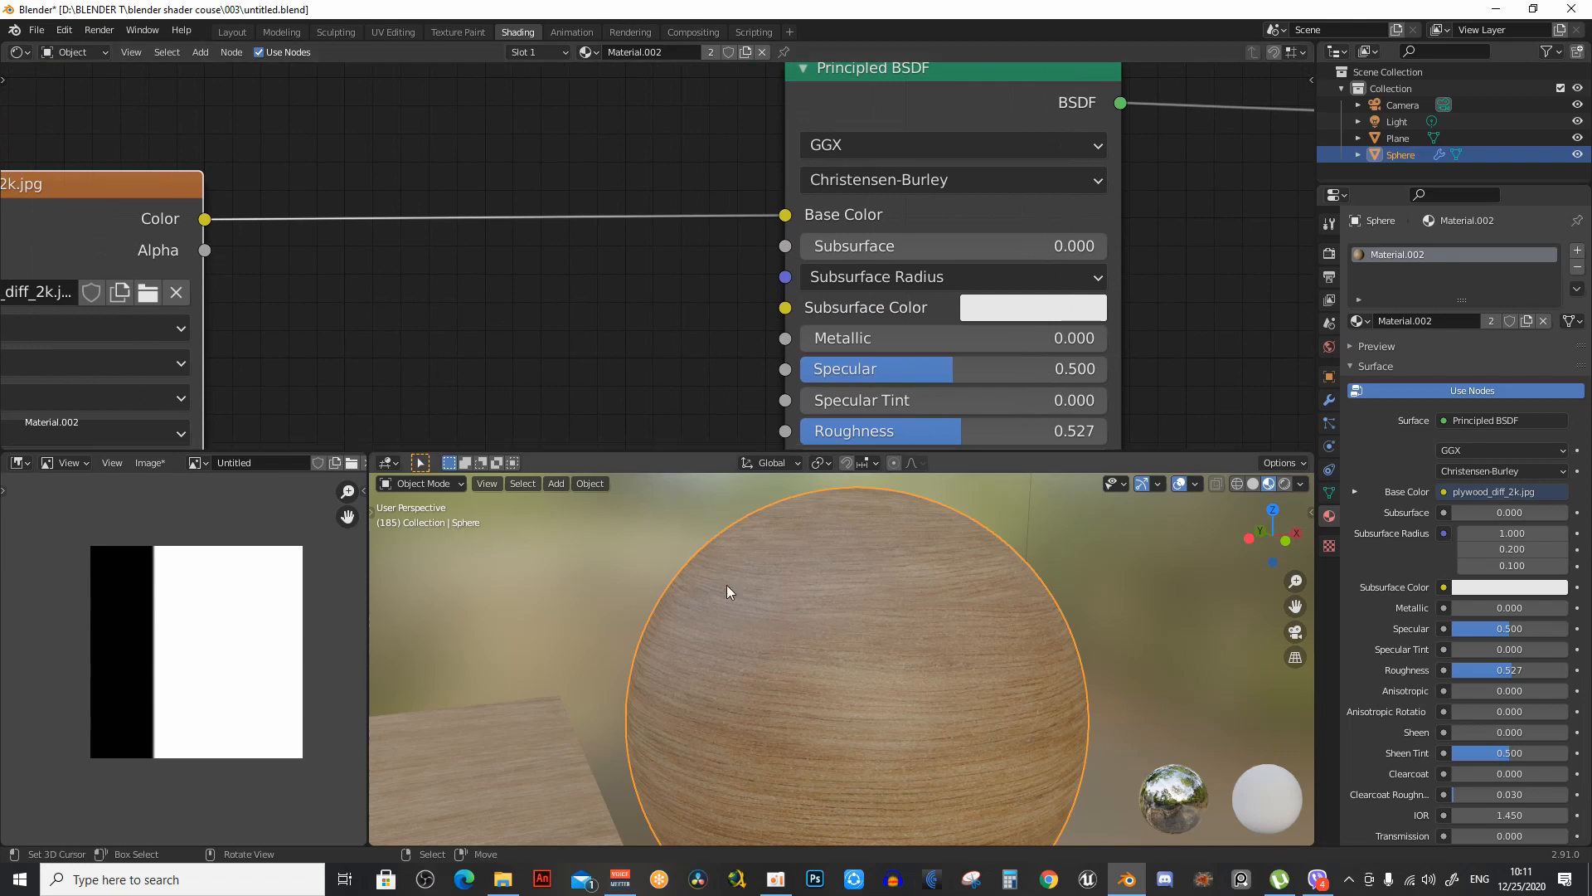
middle_click_drag(727, 584, 759, 580)
middle_click_drag(761, 325, 818, 302)
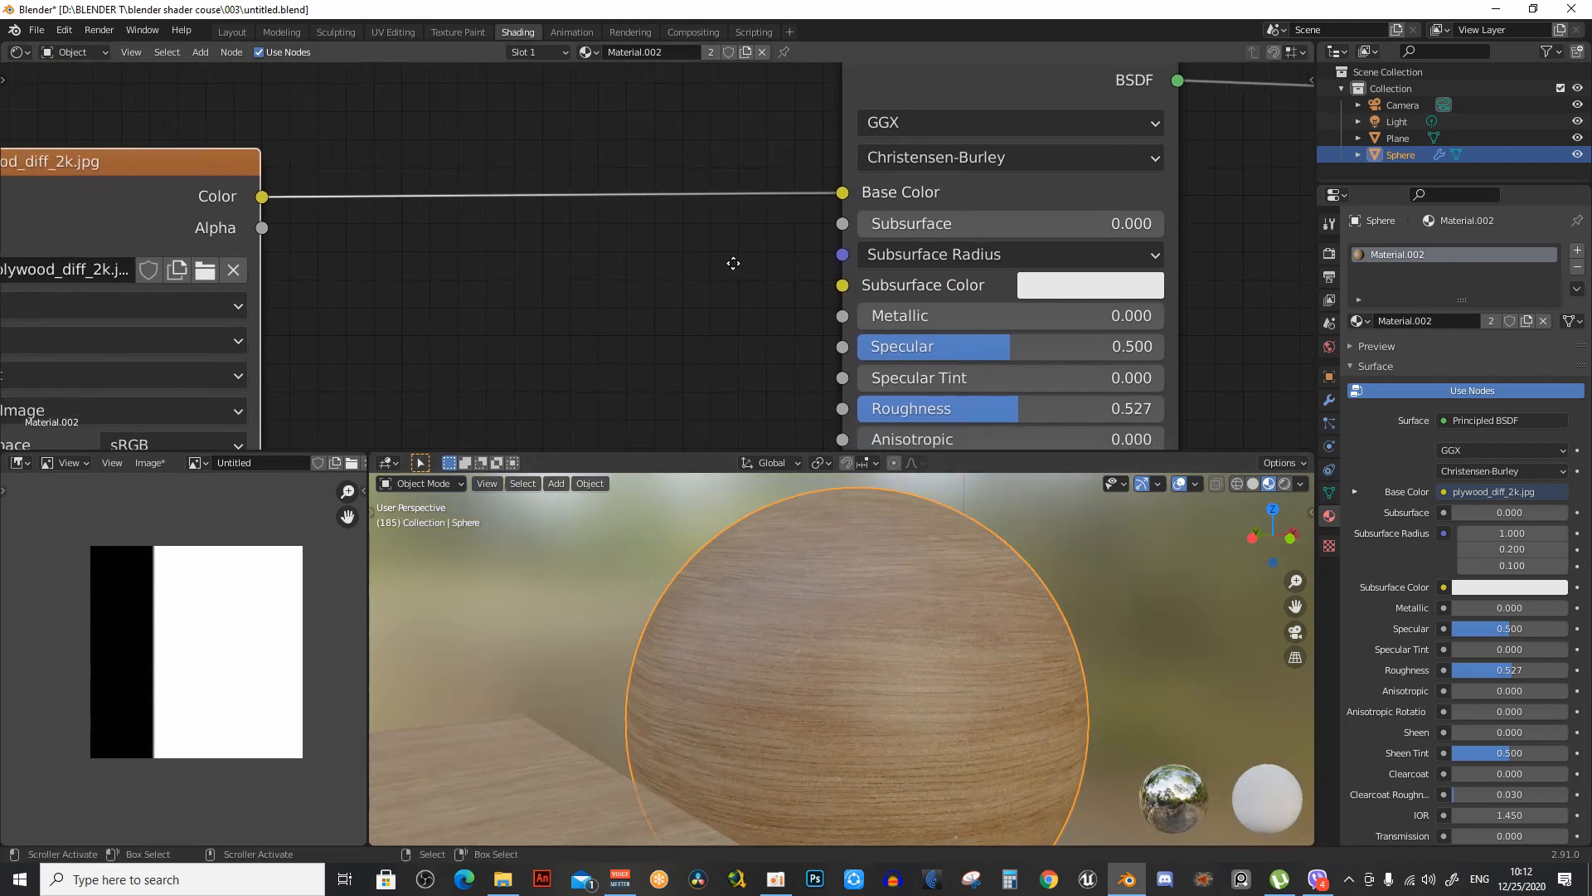
Examine the wood sphere's highlights from several sides and lower its Roughness to 0.282
middle_click_drag(834, 524, 770, 557)
middle_click_drag(929, 654, 827, 596)
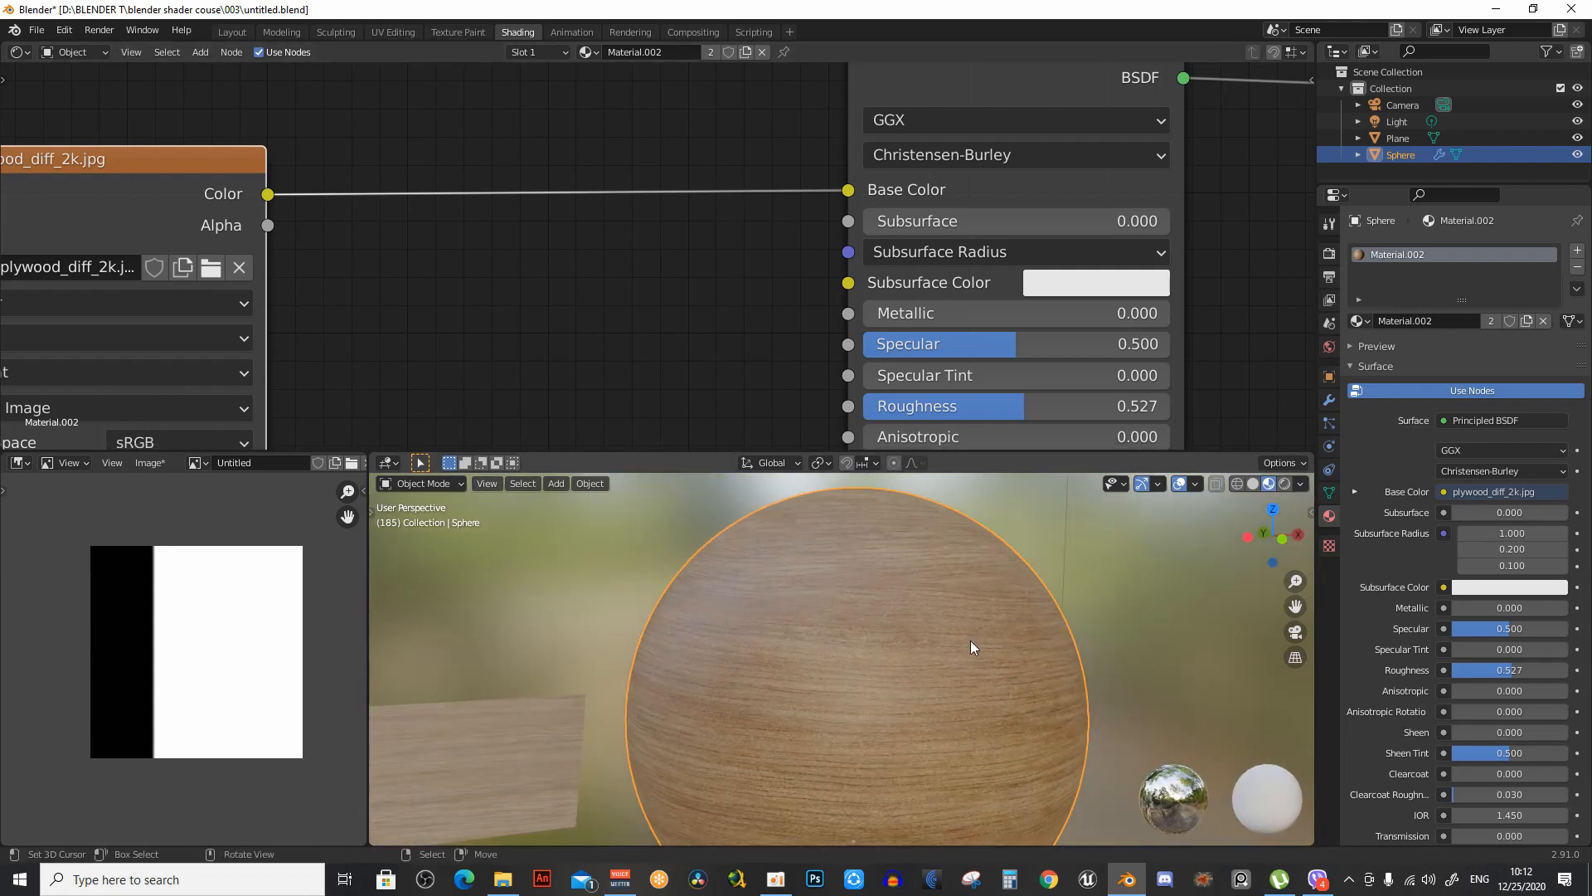
middle_click_drag(995, 641, 844, 596)
middle_click_drag(788, 779, 858, 691)
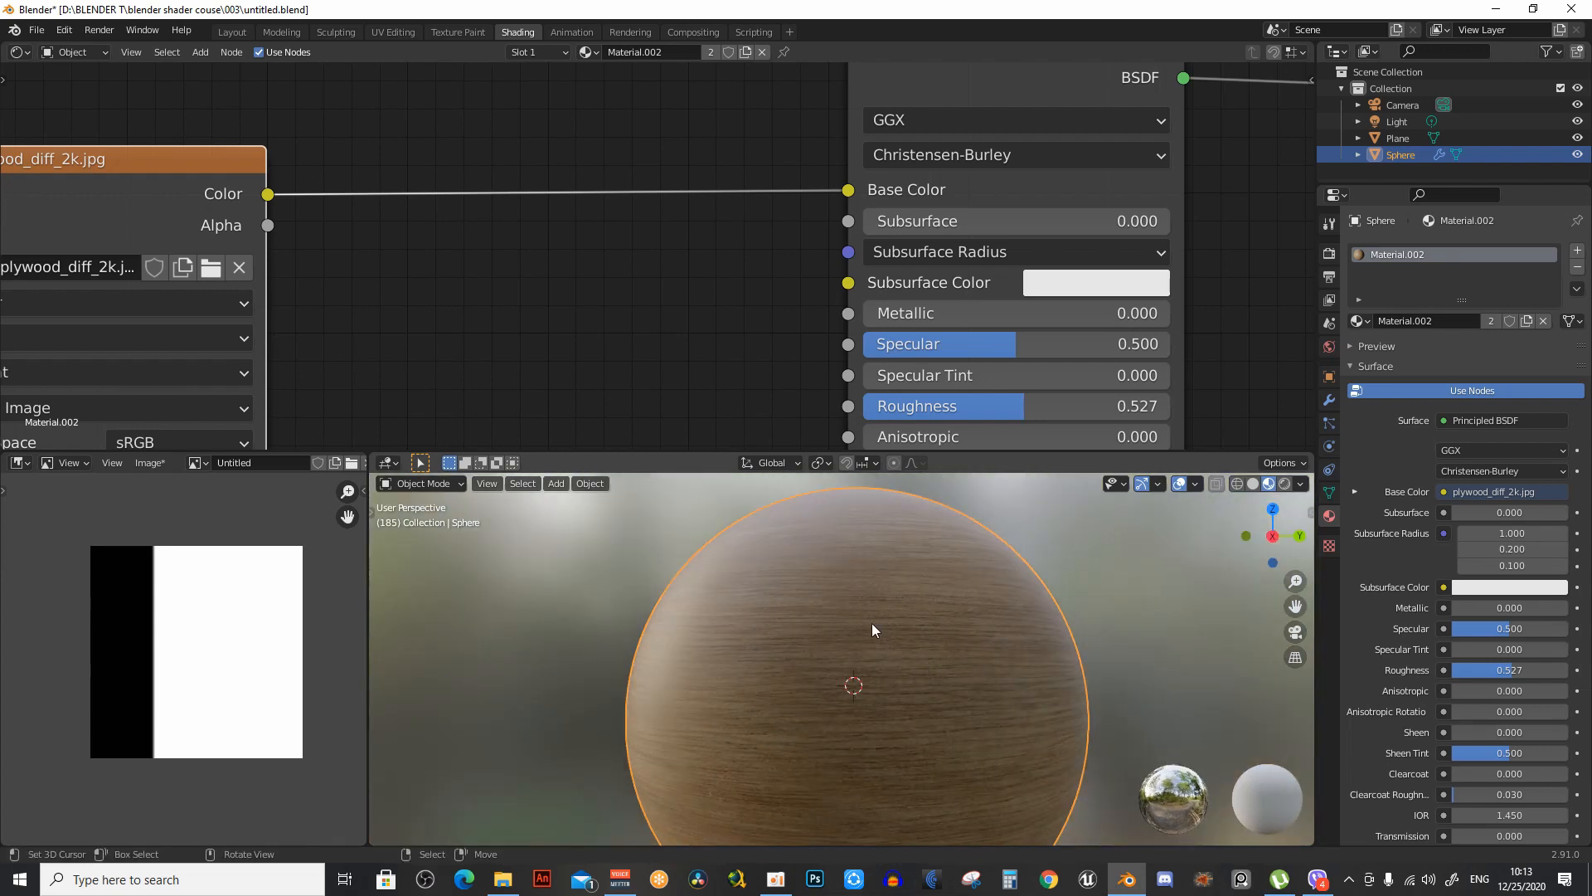
middle_click_drag(873, 630, 947, 659)
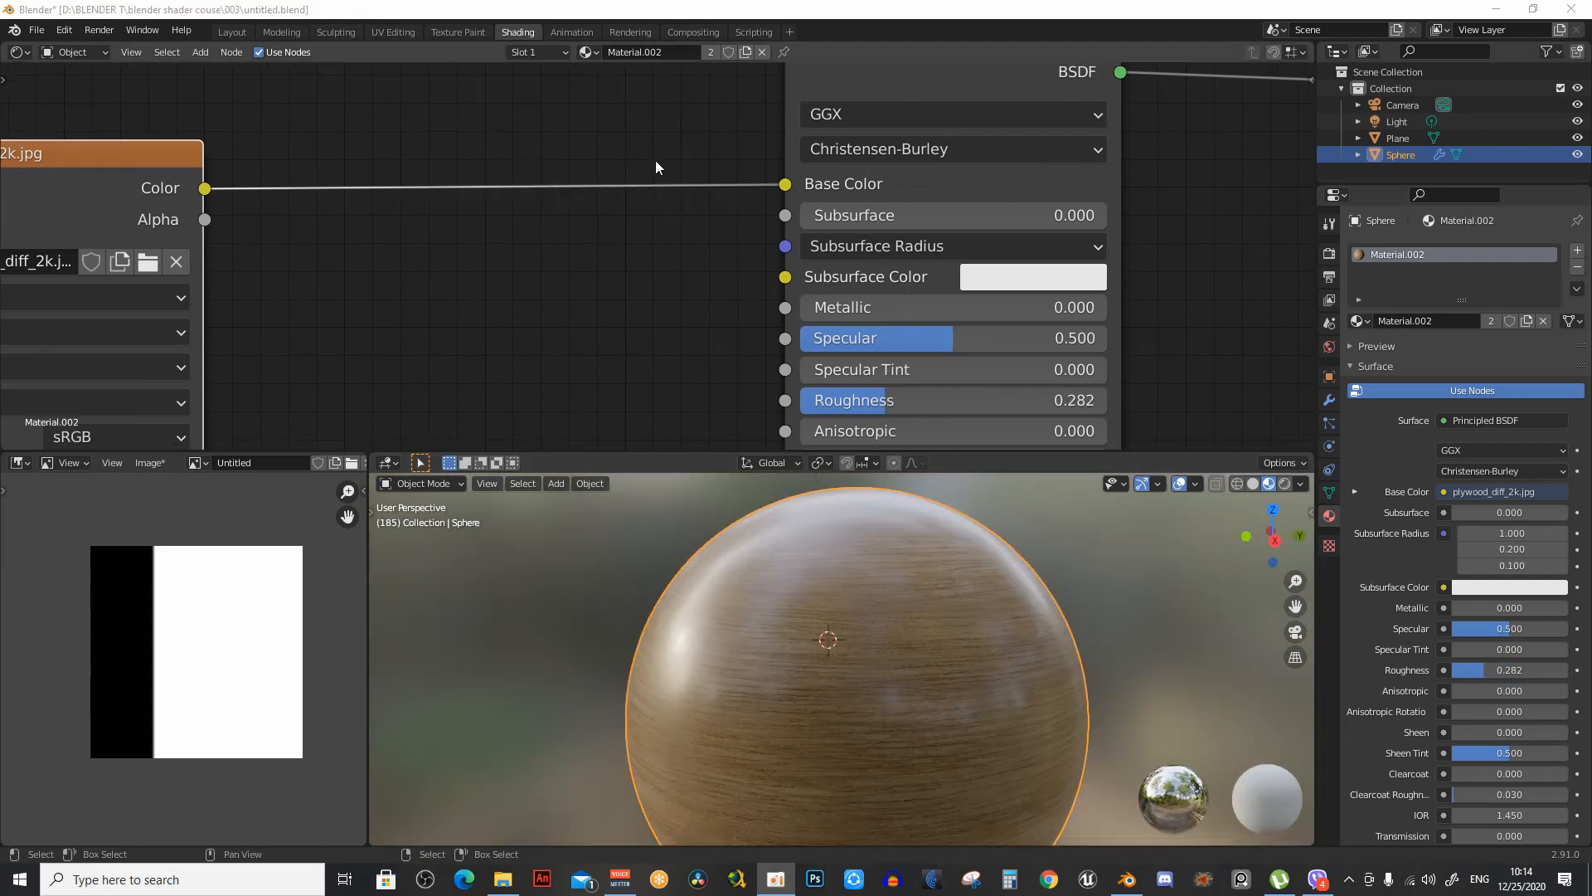
Disconnect the plywood texture from Base Color, set Metallic to 1.000 and view the metal sphere from several sides
left_click(664, 149)
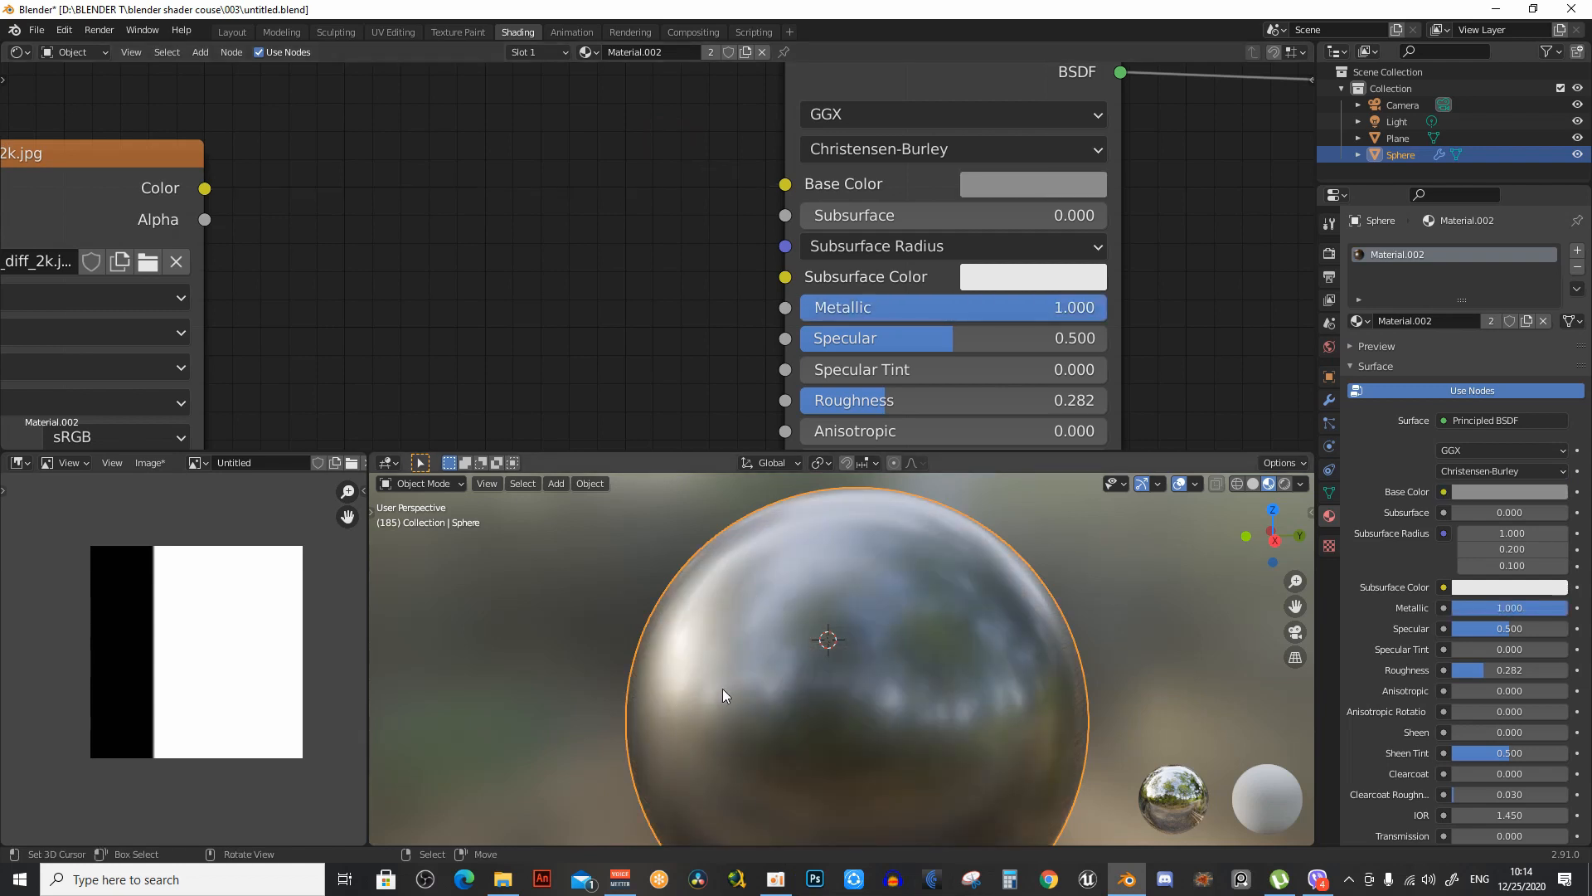
middle_click_drag(723, 695, 705, 655)
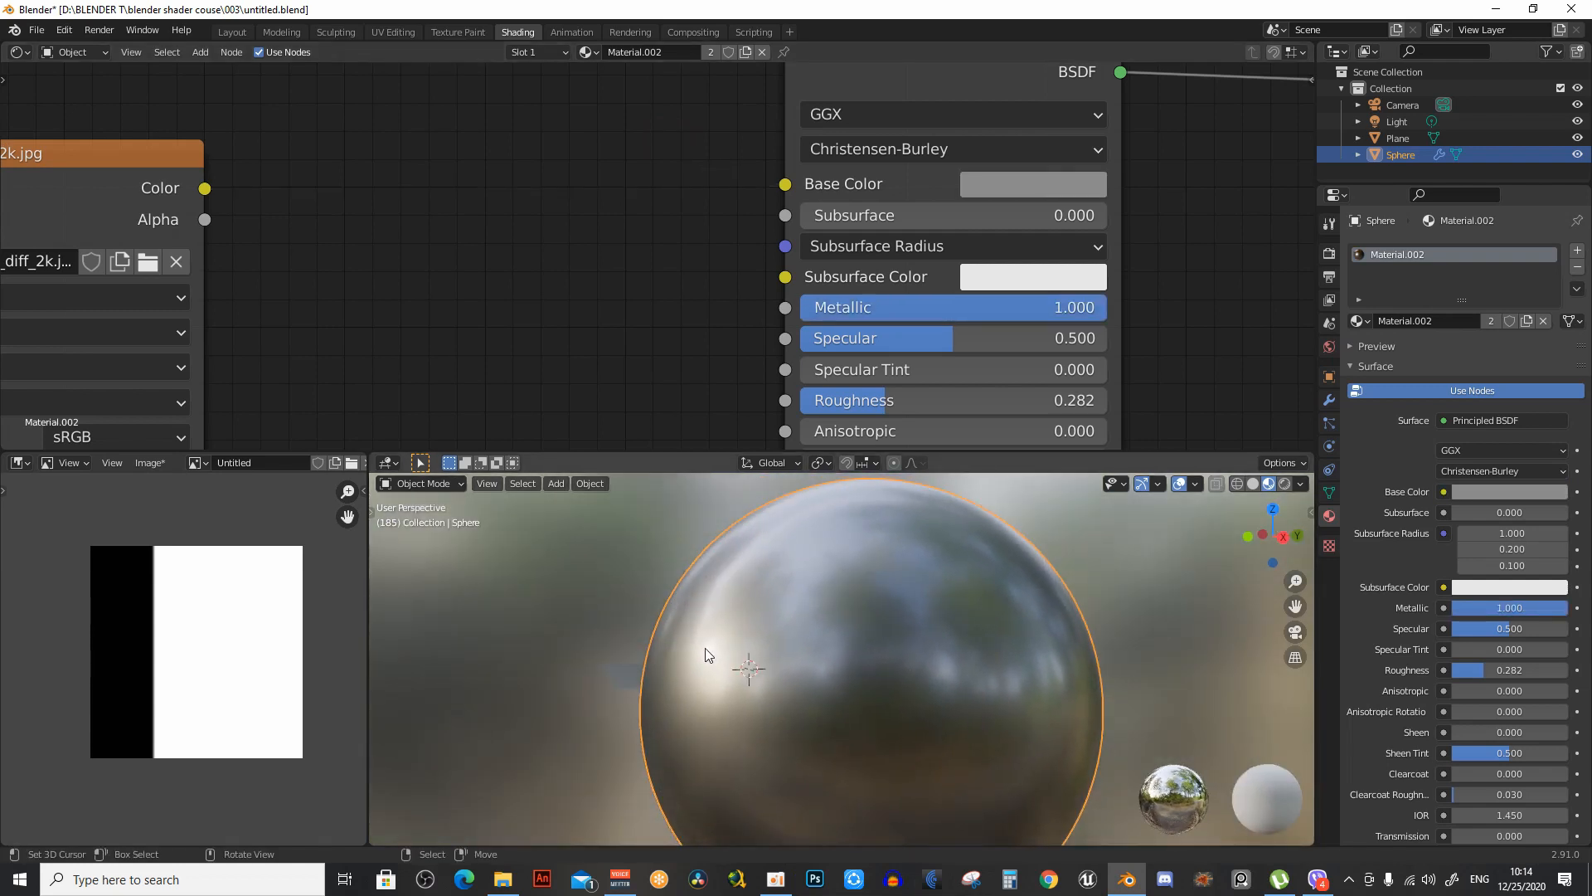
mouse_move(863, 626)
middle_mouse_down()
mouse_move(935, 627)
mouse_move(808, 626)
mouse_move(883, 622)
middle_mouse_up()
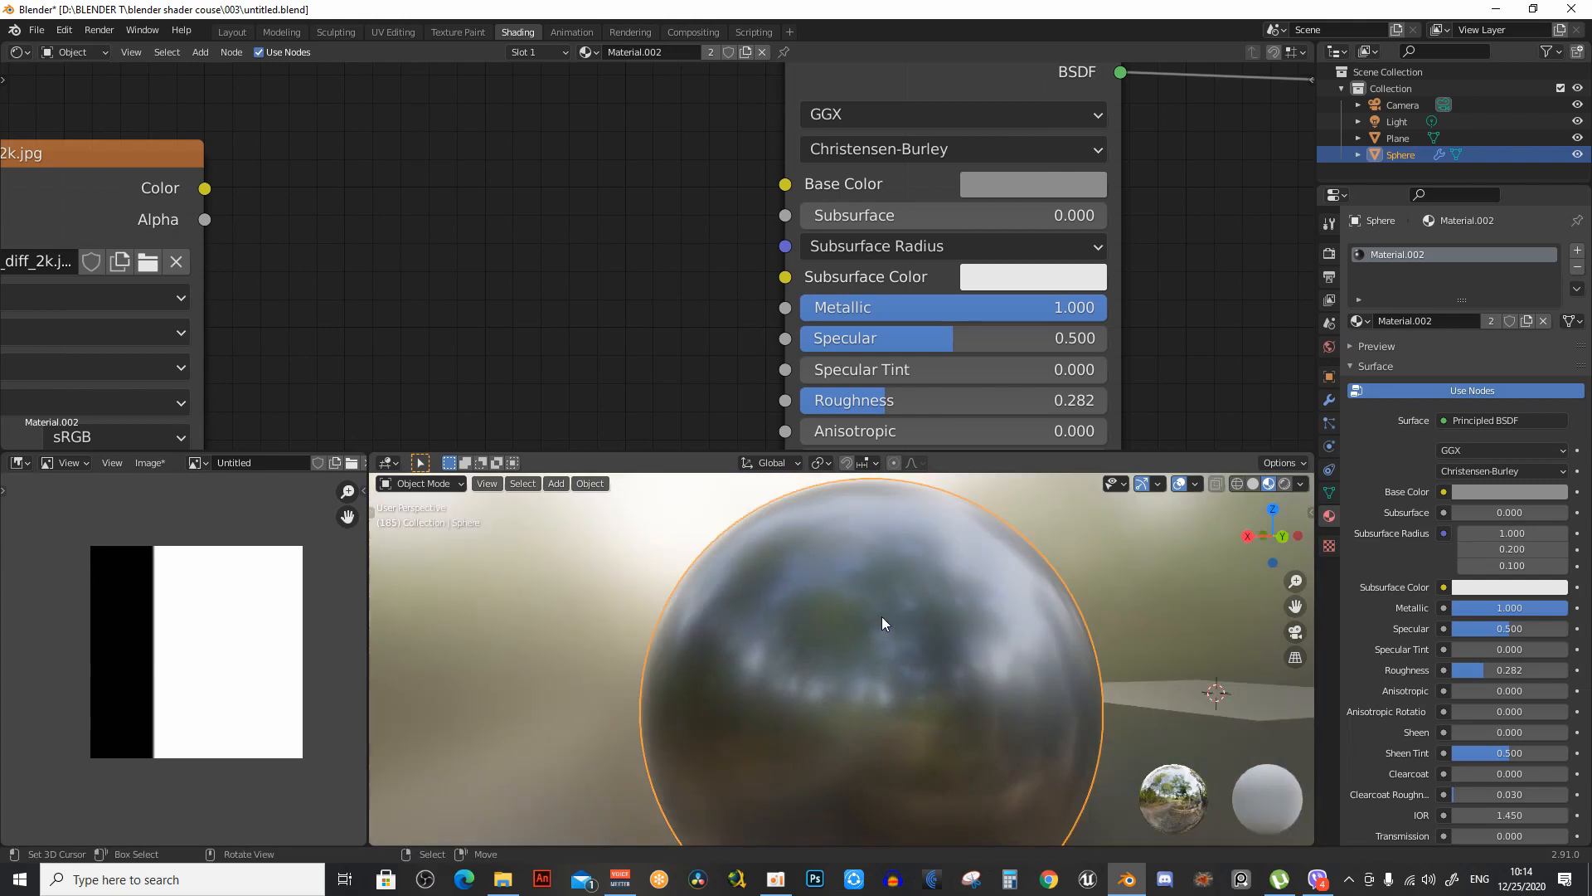
middle_click_drag(858, 678, 761, 559)
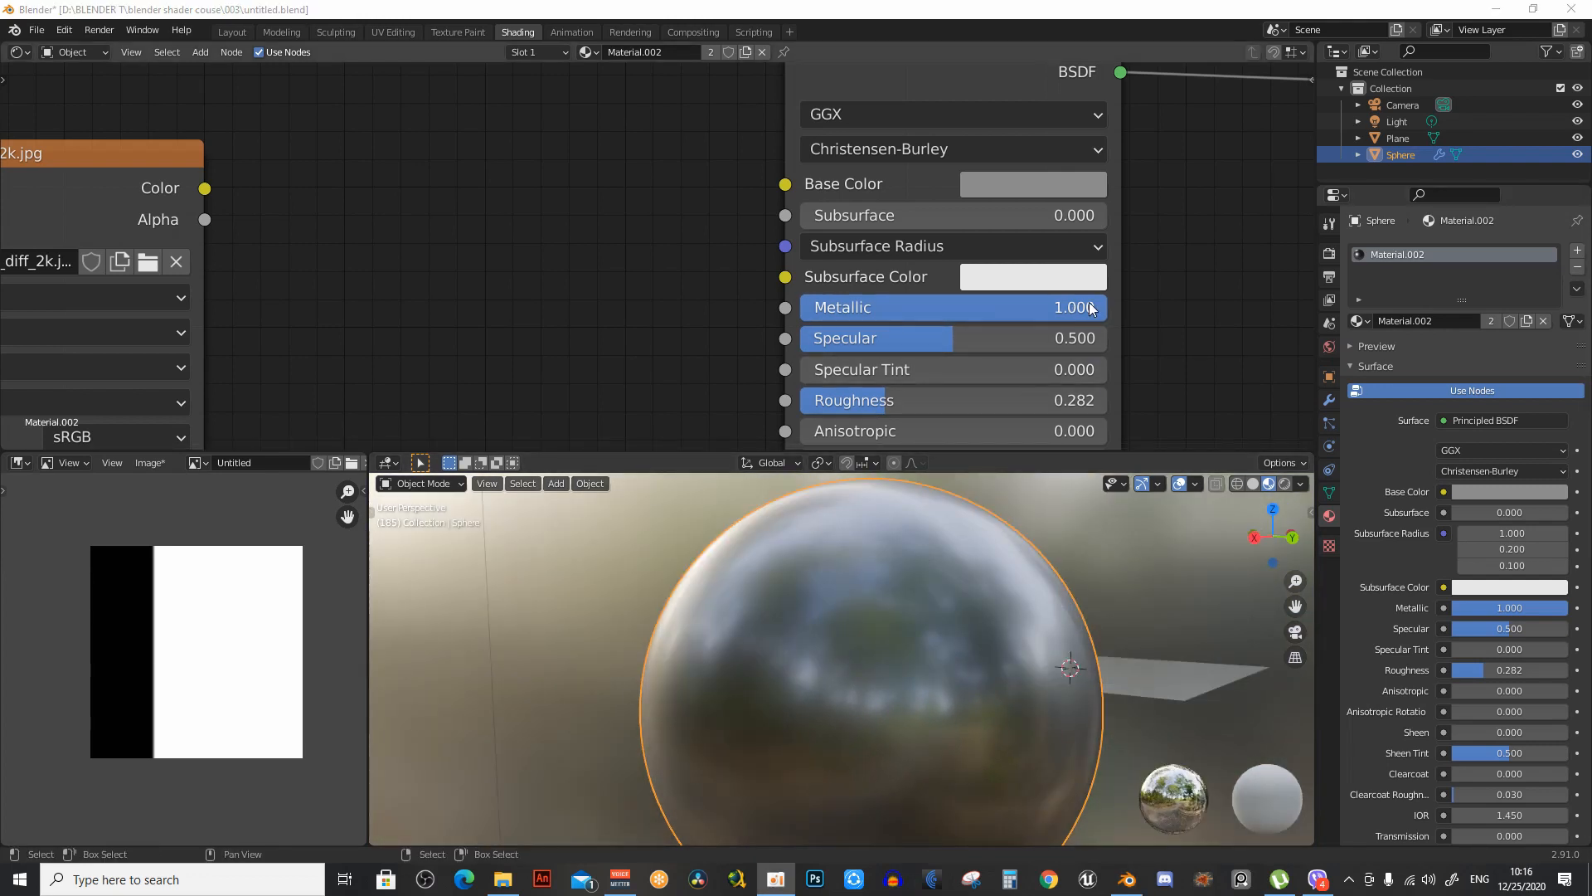
mouse_move(1088, 305)
left_mouse_down()
mouse_move(837, 311)
mouse_move(1101, 309)
left_mouse_up()
middle_click_drag(1054, 736, 1012, 745)
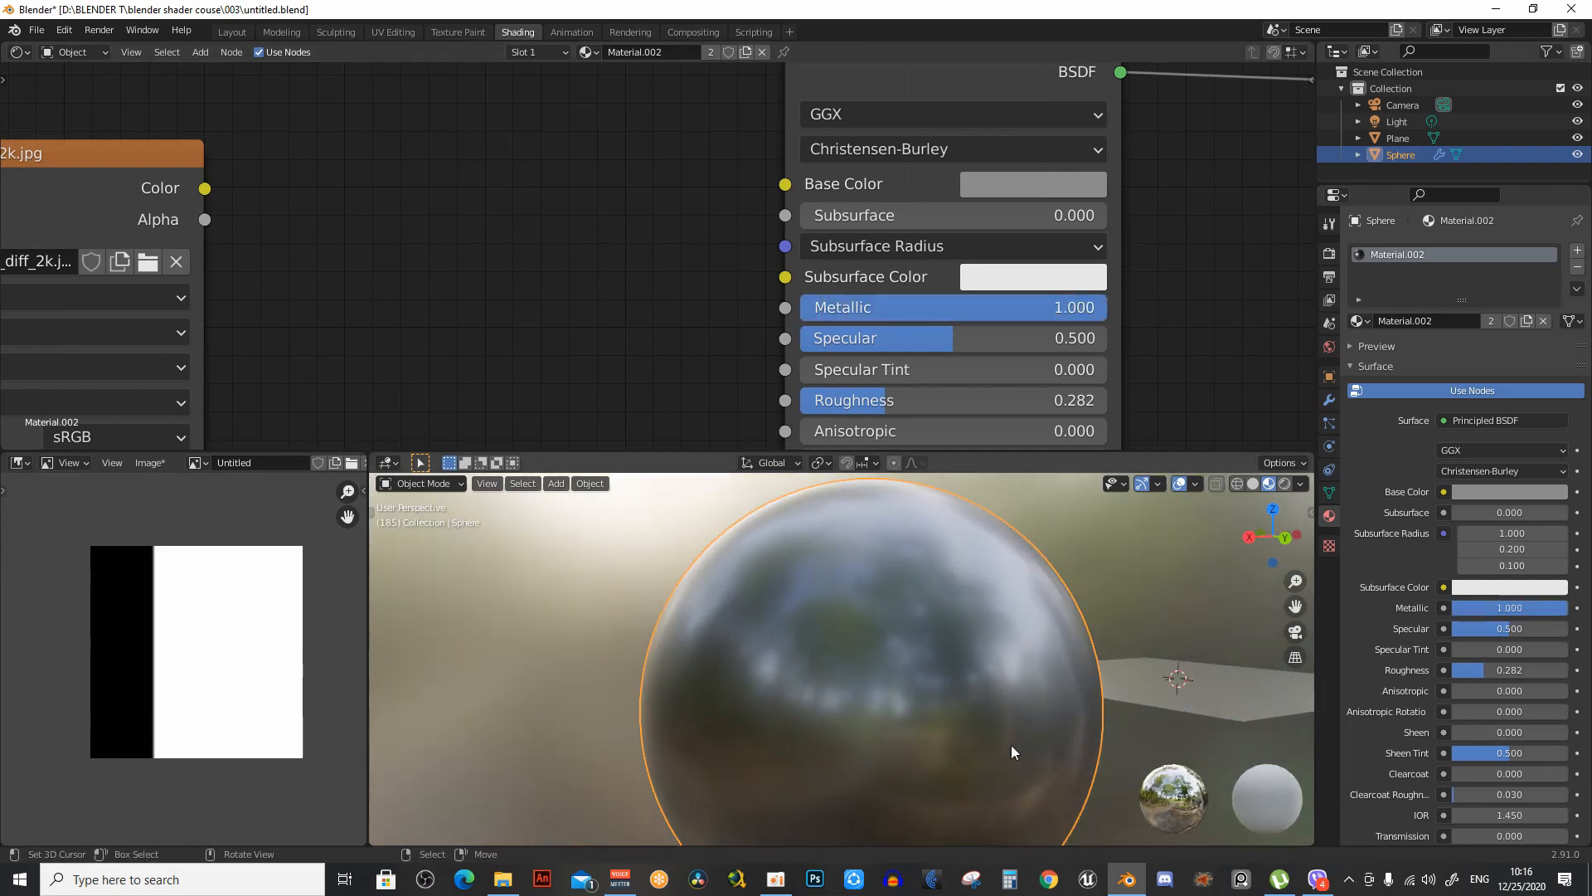
middle_click_drag(1009, 295, 1031, 296)
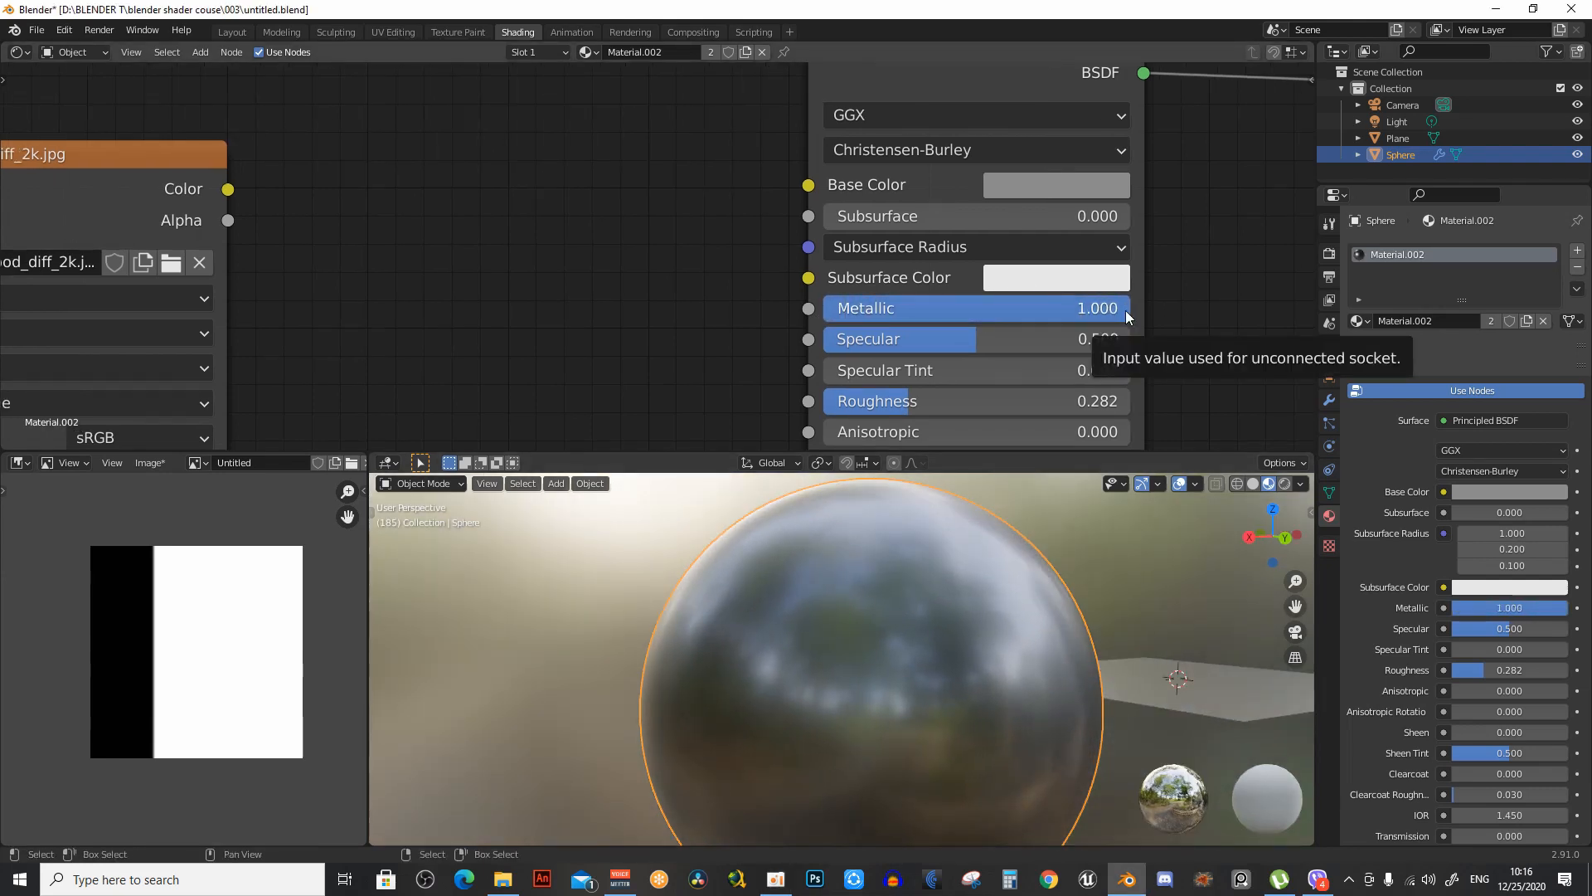
Lower the Metallic value to 0.000 and raise it to 0.486 to compare the sphere's surface
left_click_drag(1126, 310, 863, 308)
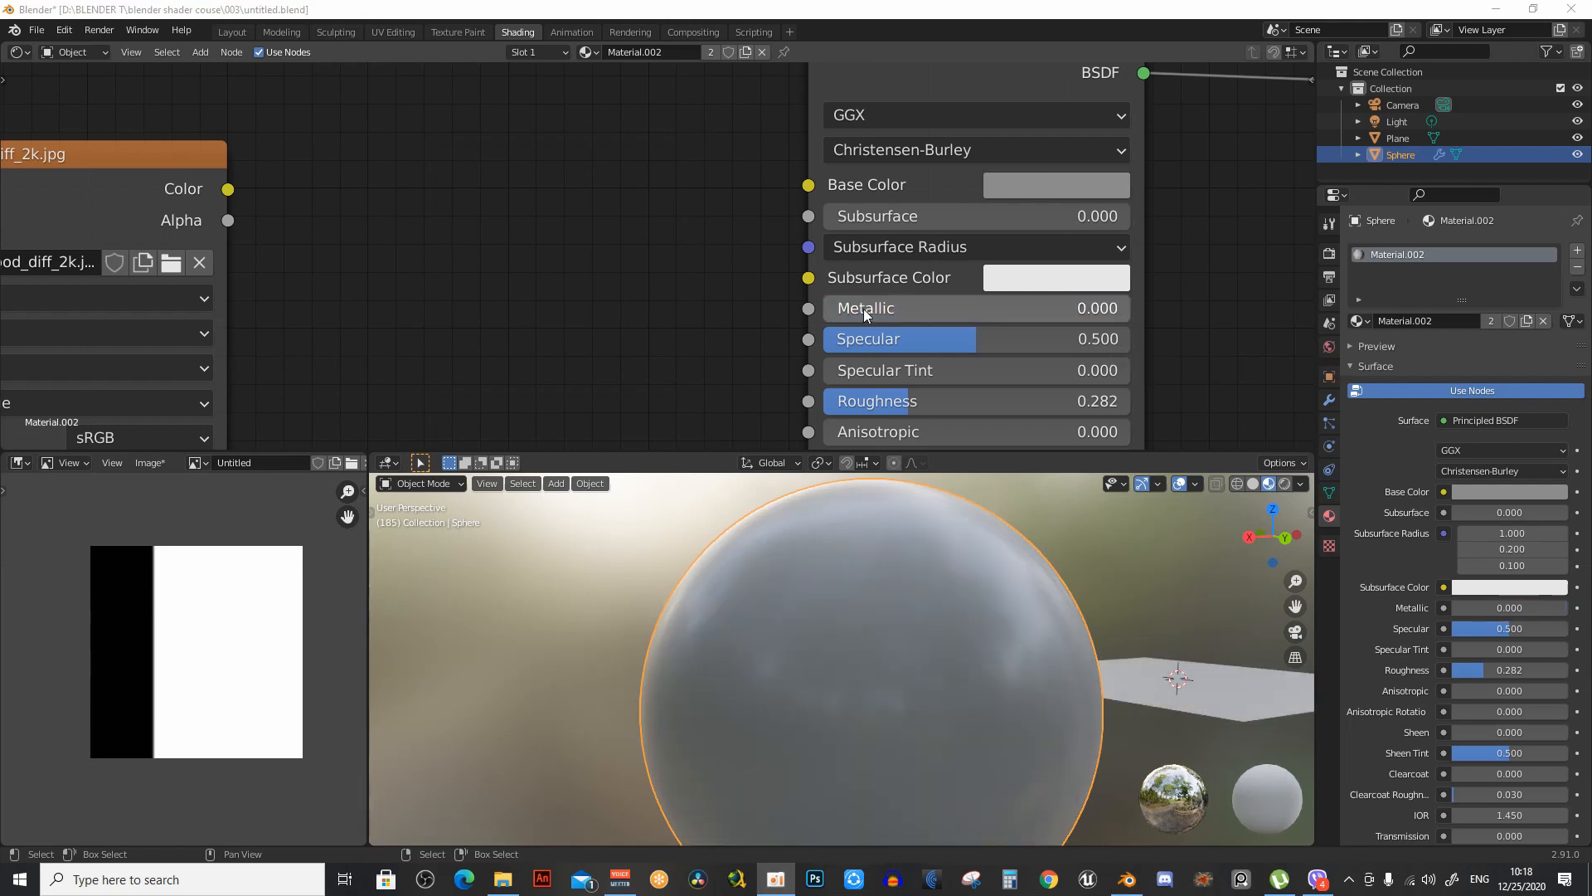
middle_click_drag(859, 307, 832, 296)
left_click_drag(817, 296, 946, 297)
middle_click_drag(783, 306, 894, 253)
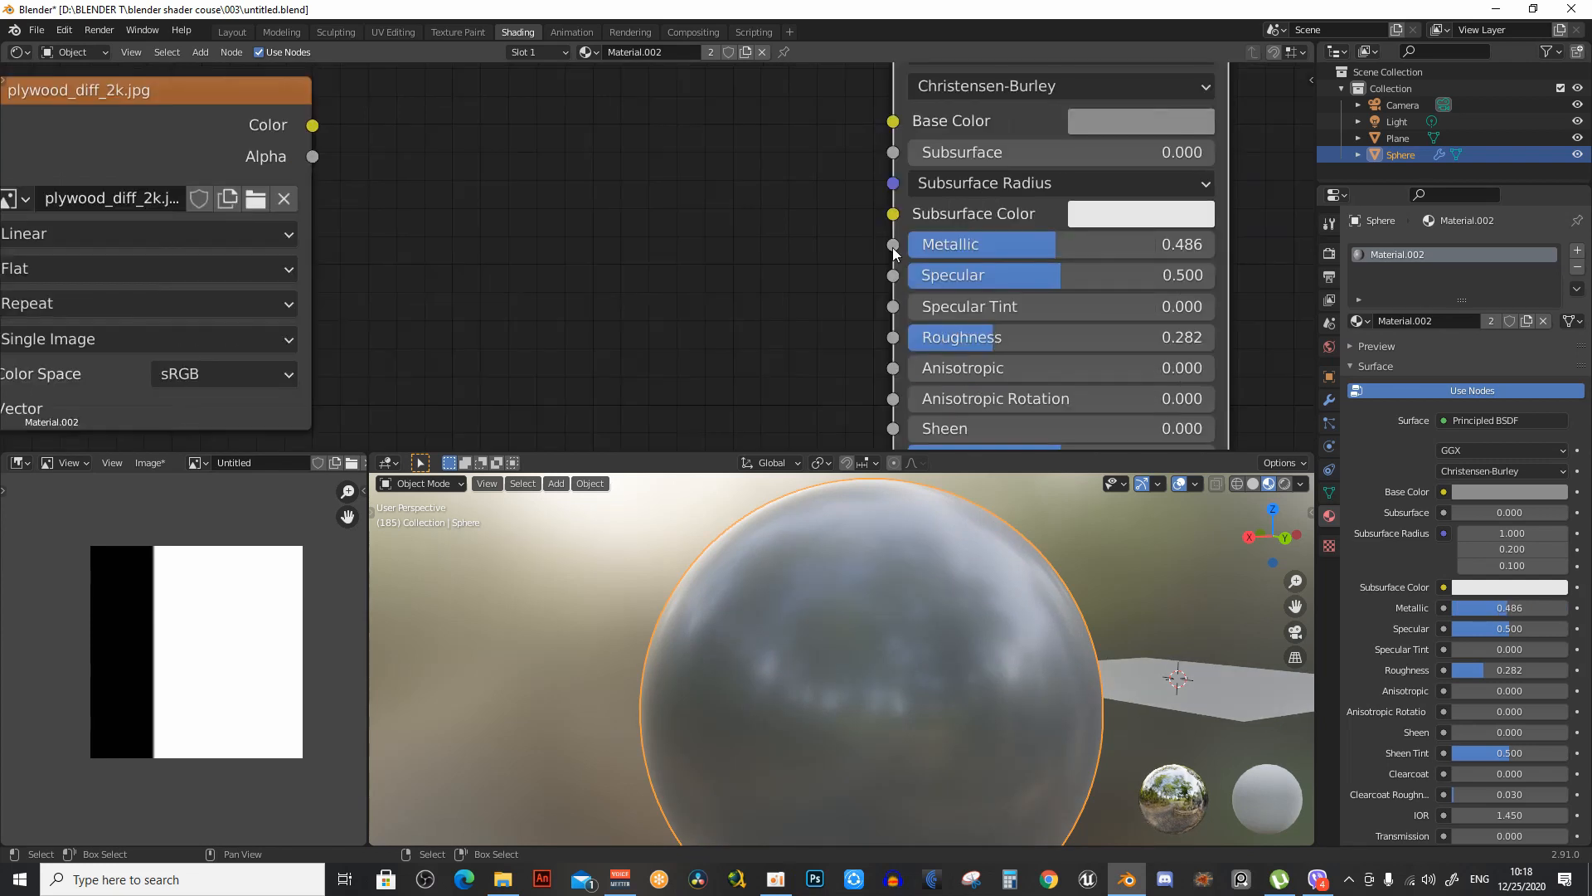
left_click_drag(811, 288, 746, 345)
left_click_drag(892, 246, 656, 391)
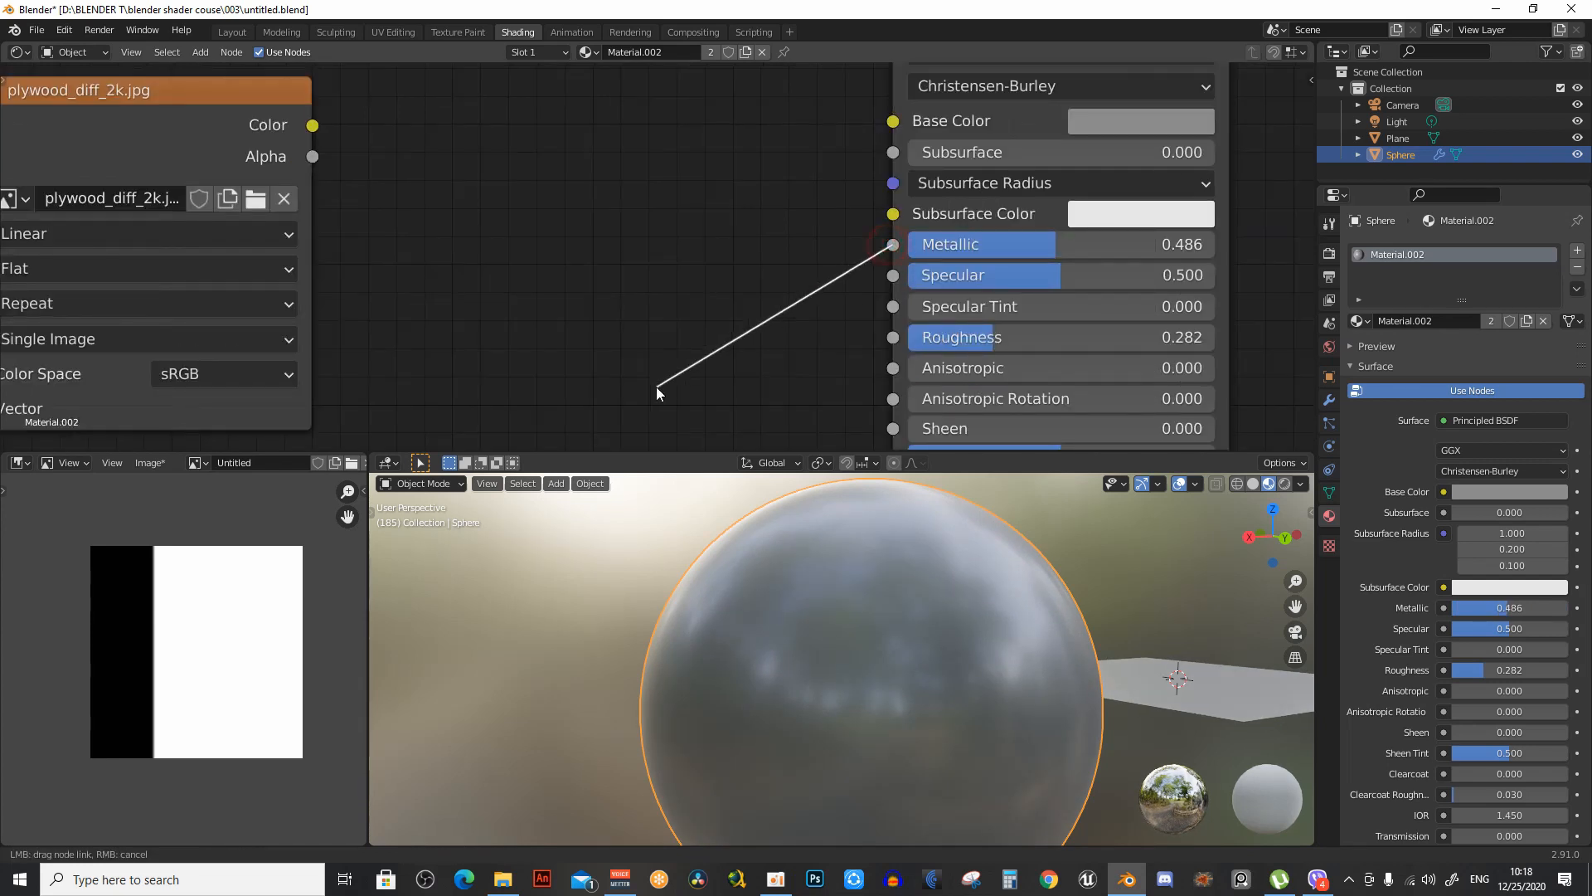
left_click_drag(893, 246, 745, 322)
middle_click_drag(790, 317, 792, 284)
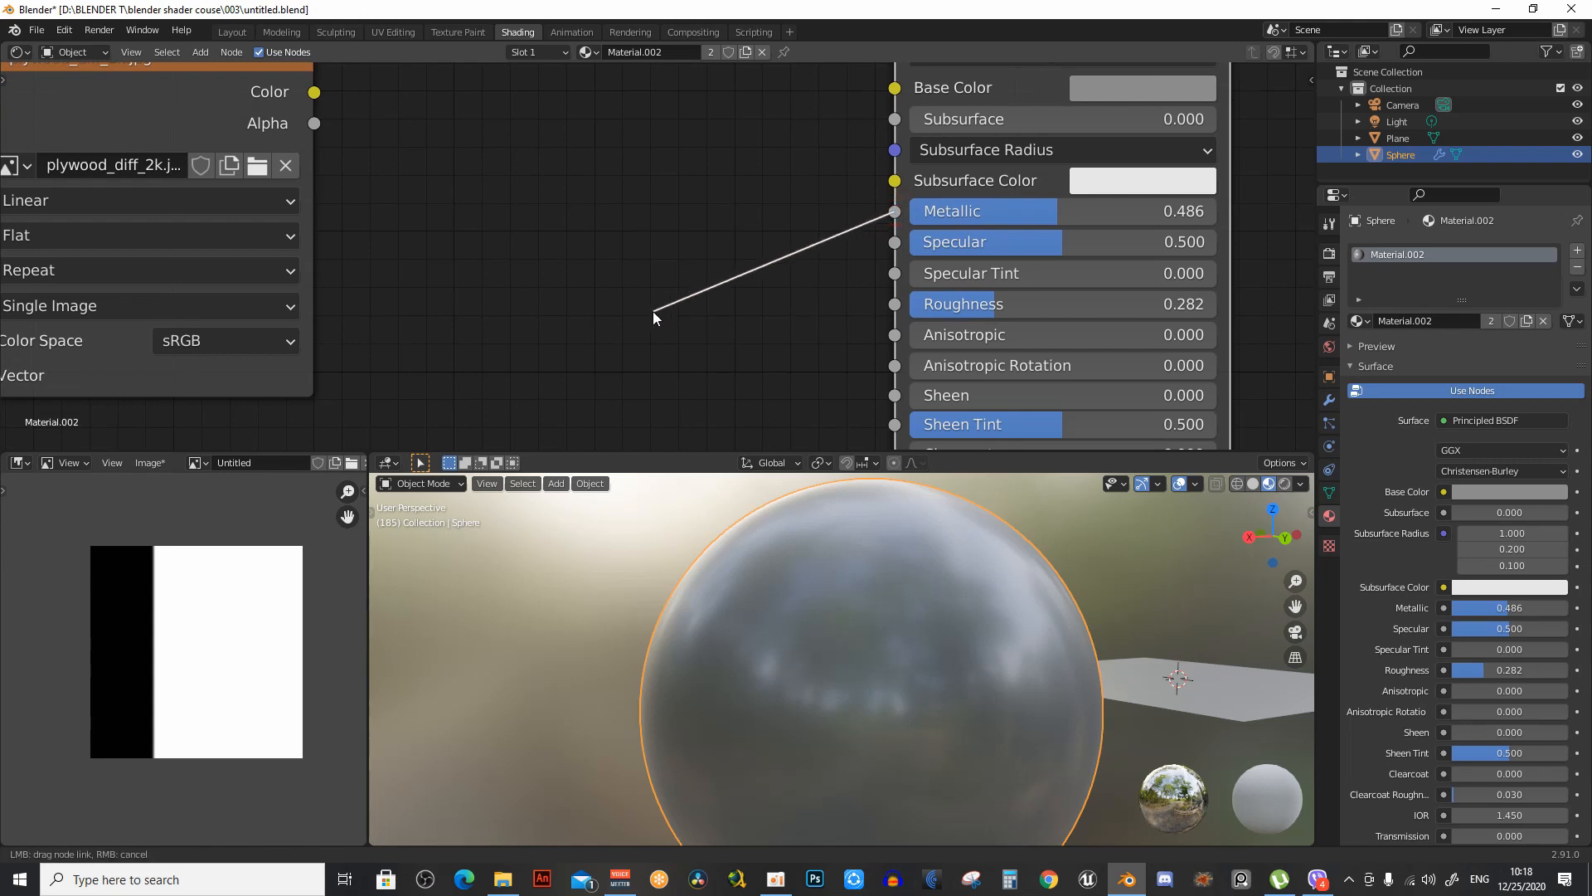
left_click_drag(653, 311, 654, 312)
Set the Principled BSDF's Metallic value to 0.527
middle_click_drag(687, 289, 614, 362)
middle_click_drag(890, 287, 920, 294)
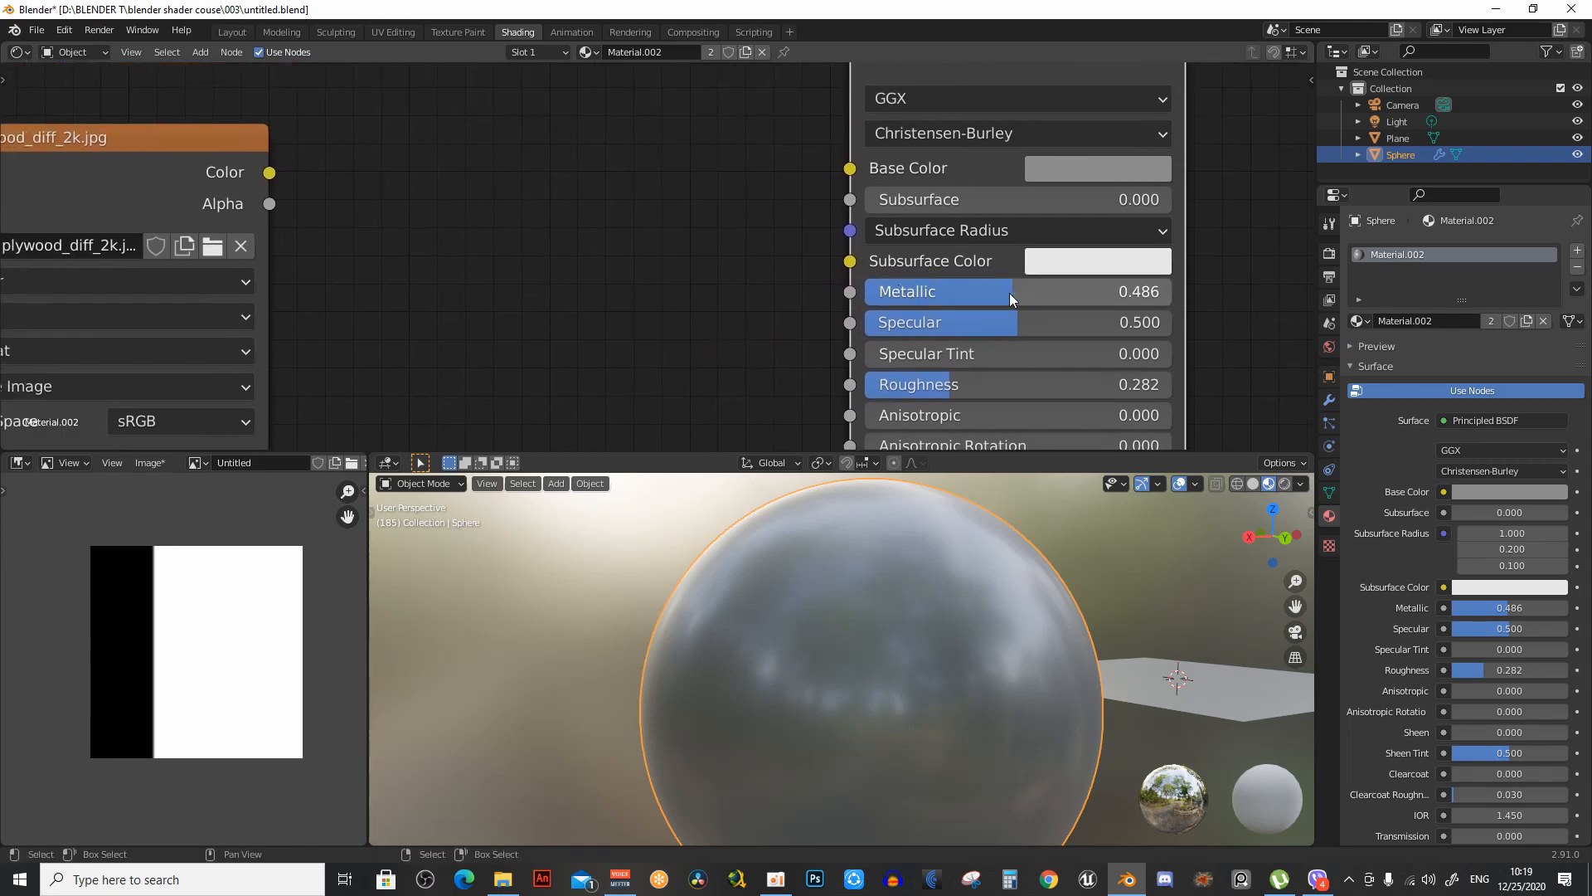
mouse_move(1010, 291)
left_mouse_down()
mouse_move(1166, 291)
mouse_move(843, 303)
mouse_move(1053, 292)
mouse_move(924, 292)
mouse_move(1032, 292)
left_mouse_up()
scroll(883, 303, "down", 4)
Add the Untitled PNG from the 003 folder to the shader as an image texture node below the plywood texture
middle_click_drag(206, 665, 242, 633)
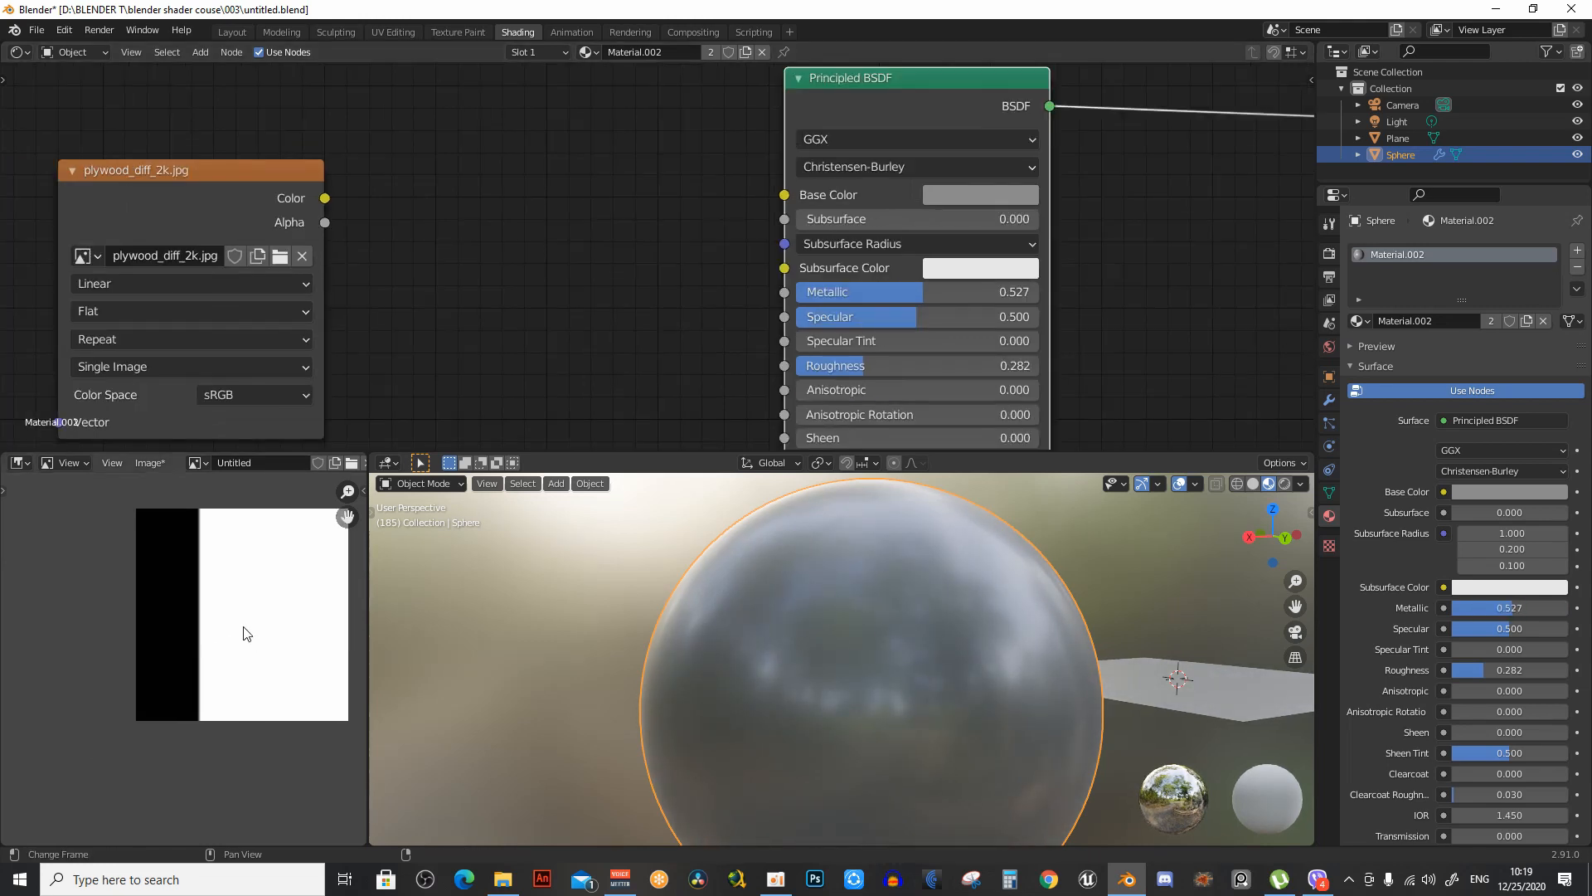
scroll(428, 217, "up", 2)
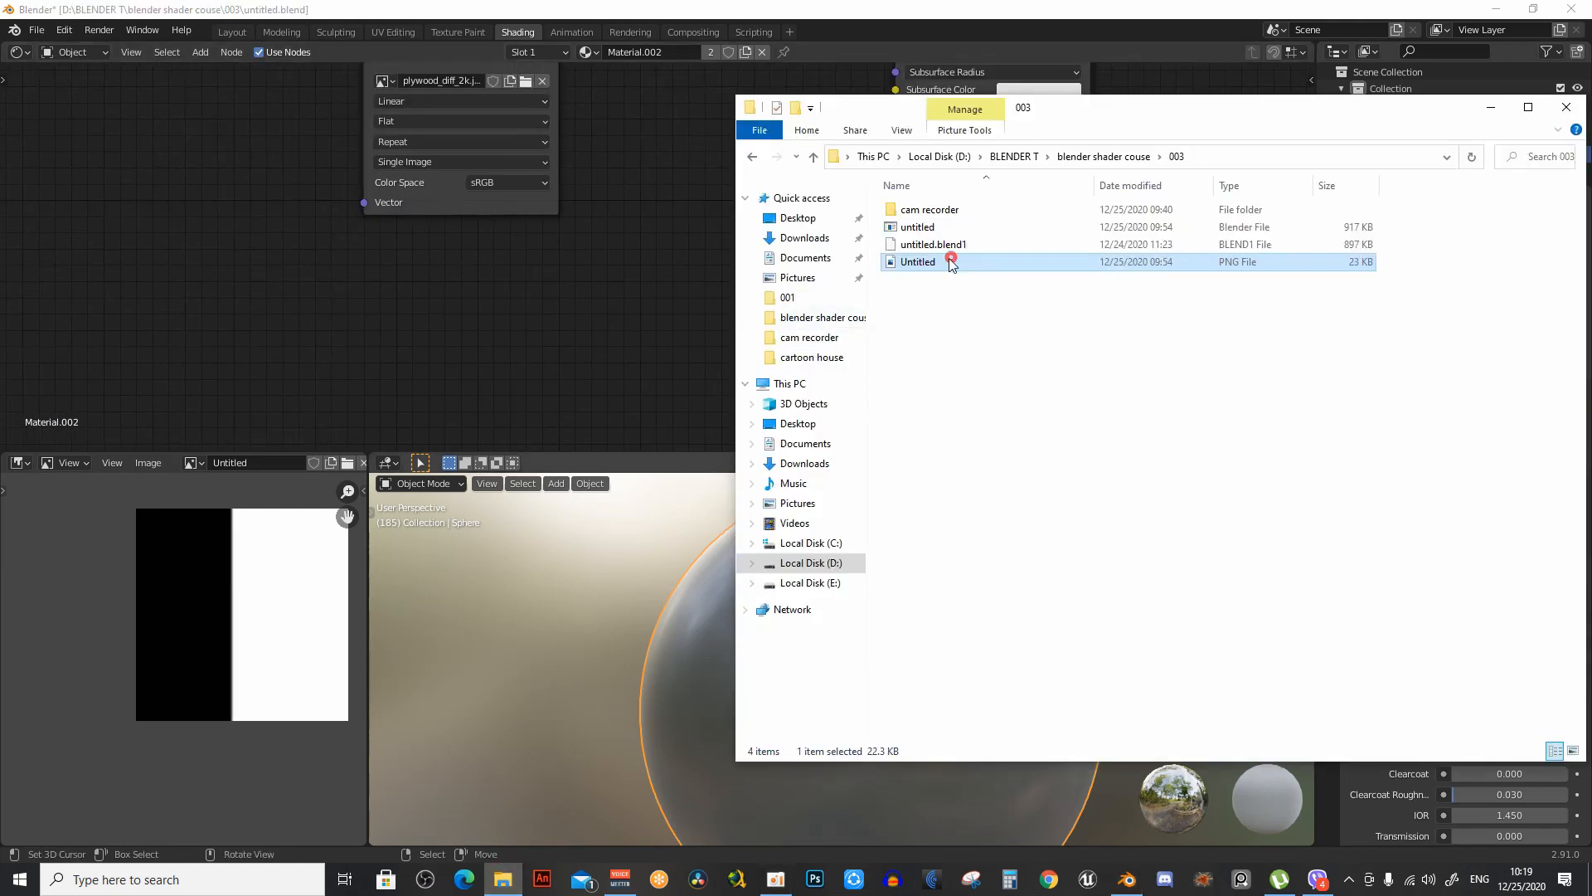
left_click_drag(406, 311, 405, 311)
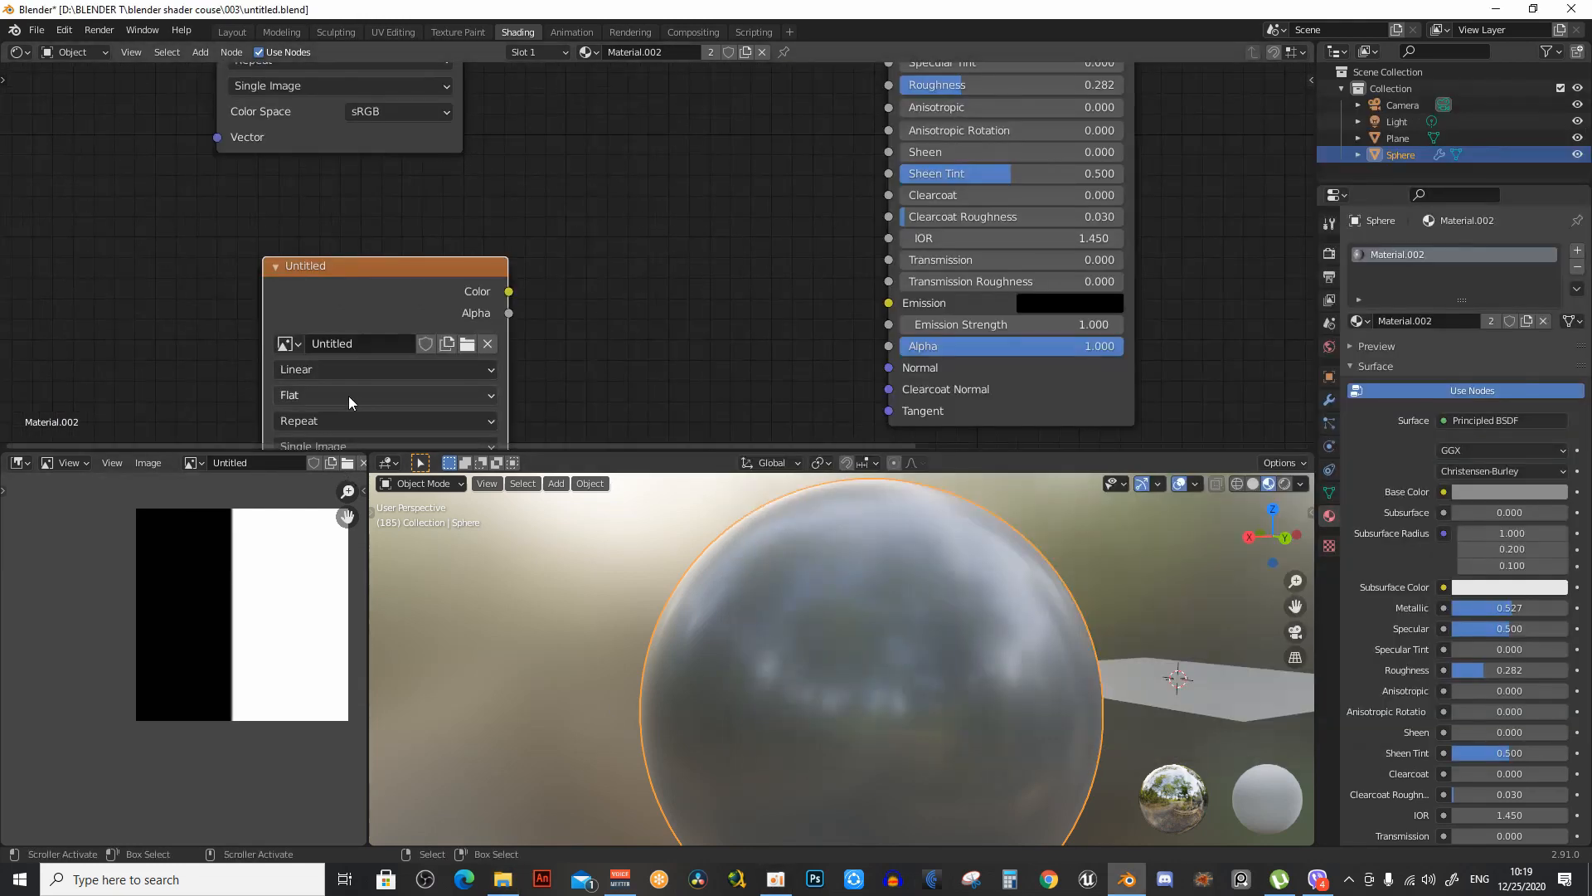
Select the plane in top view, and move the plywood texture node clear and the Untitled node up beside the Principled BSDF
middle_click_drag(572, 341, 569, 358)
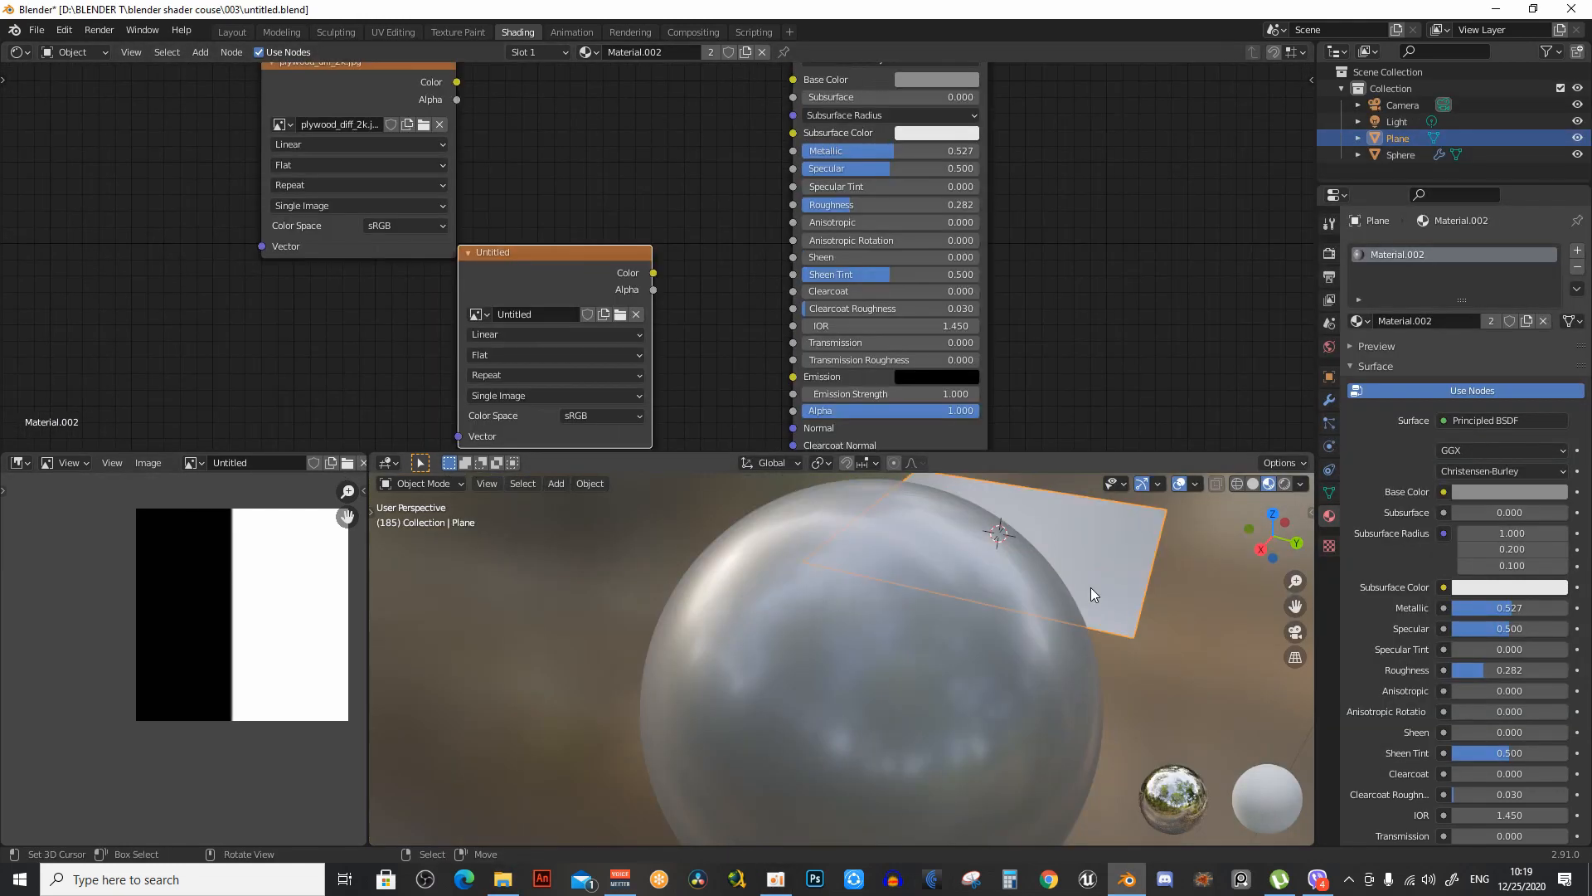
key("KP_7")
middle_click_drag(558, 218, 665, 319)
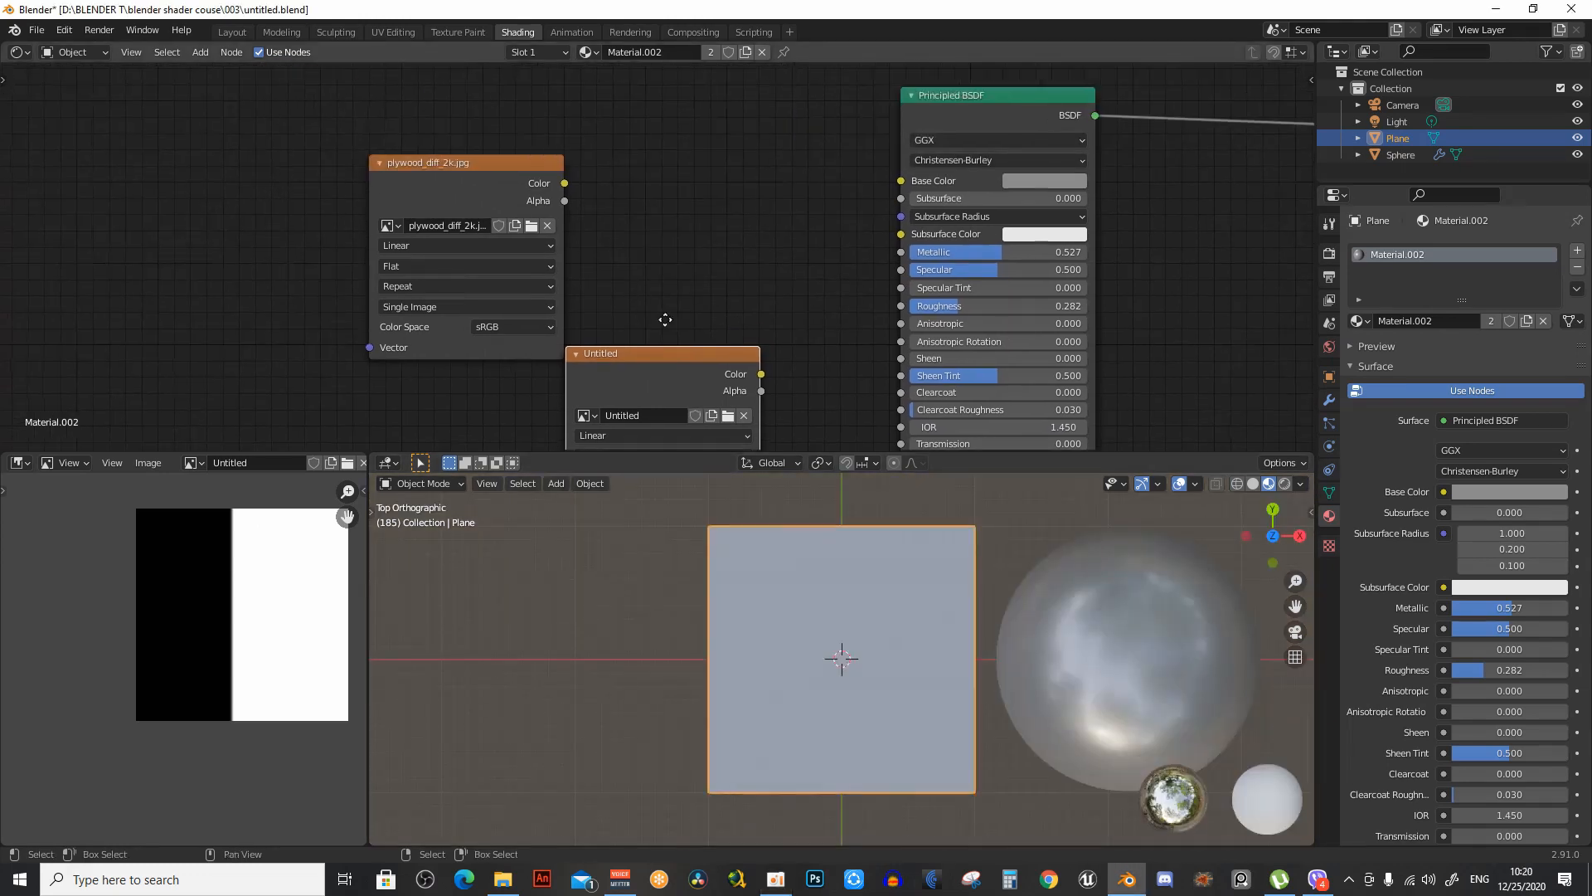
left_click_drag(503, 179, 440, 385)
middle_click_drag(770, 340, 715, 289)
left_click_drag(622, 336, 610, 237)
middle_click_drag(600, 213, 572, 233)
Set Metallic to 1.000, and connect the Untitled image's Color output to the Principled BSDF's Metallic input
scroll(676, 251, "up", 1)
scroll(232, 593, "up", 1)
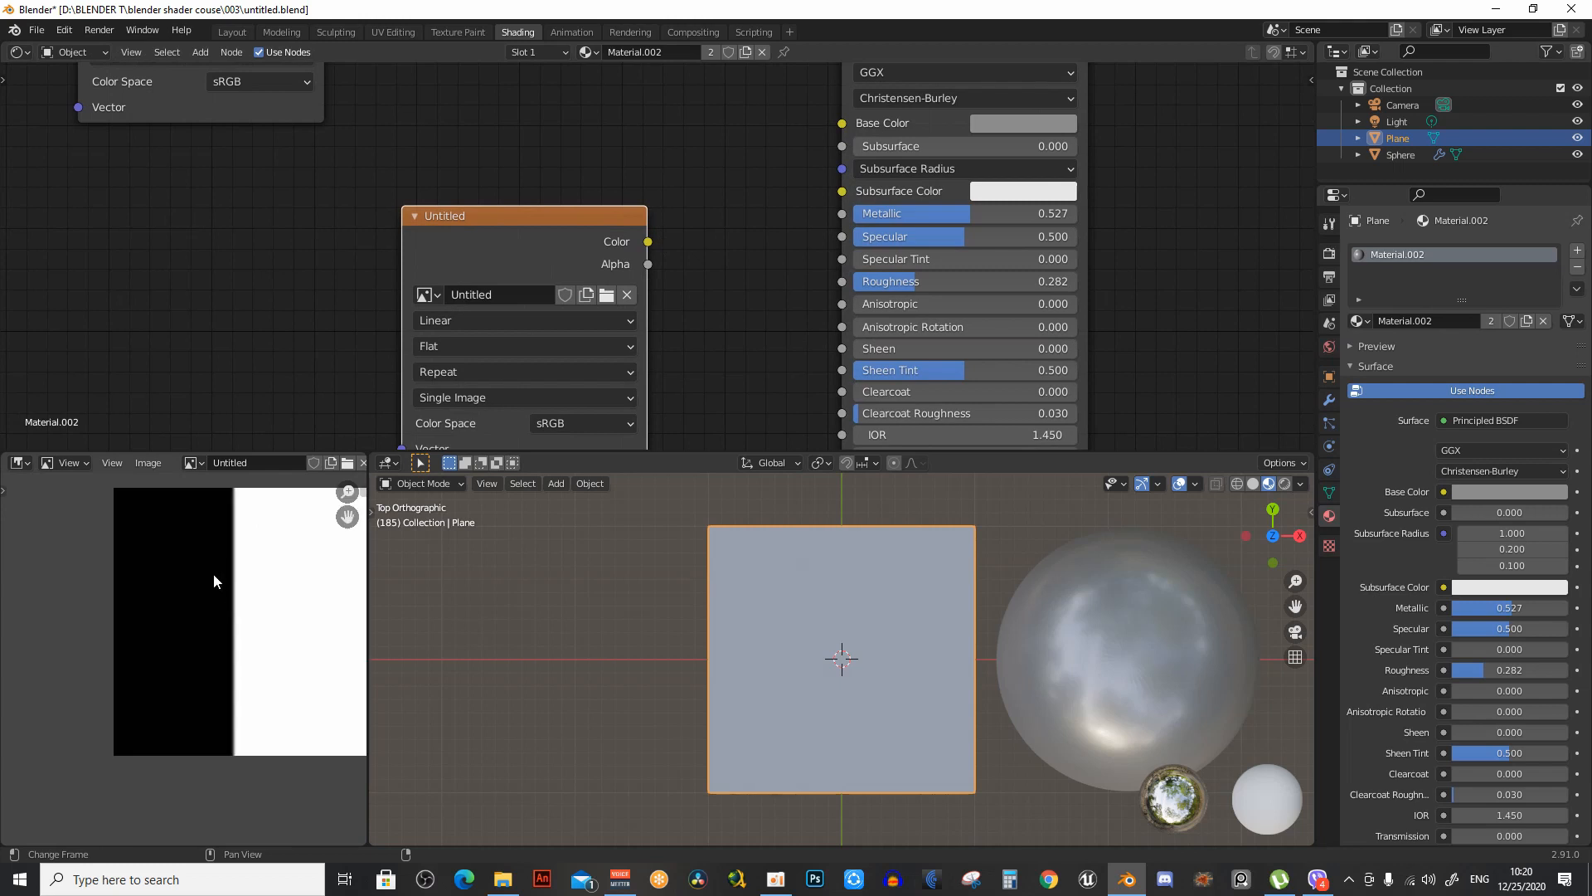
middle_click_drag(158, 566, 106, 559)
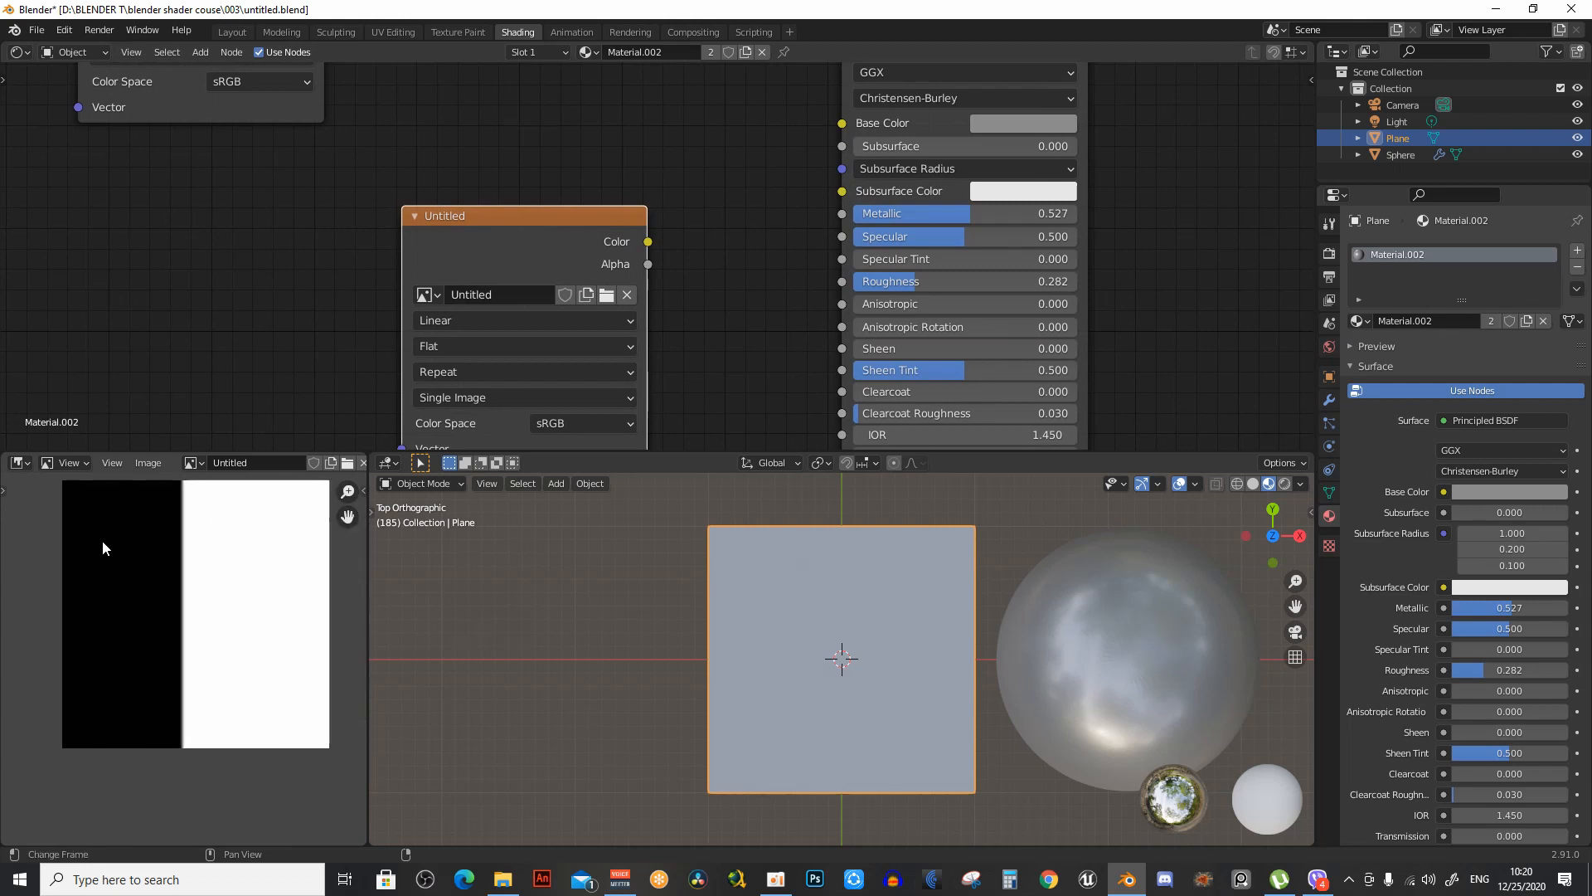
middle_click_drag(911, 217, 868, 261)
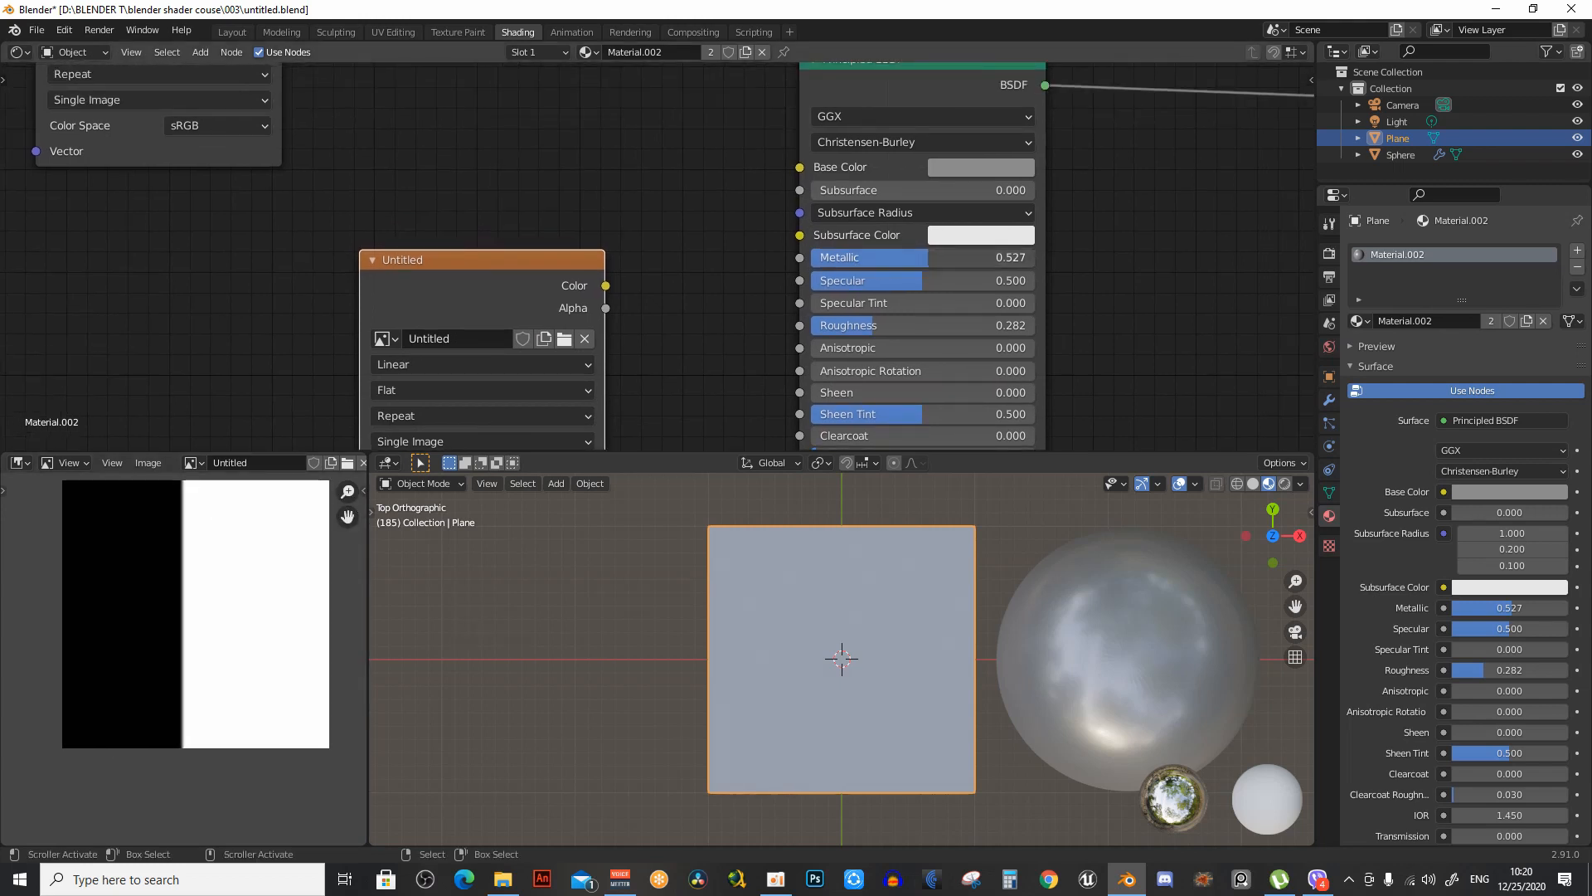
left_click_drag(879, 258, 1034, 257)
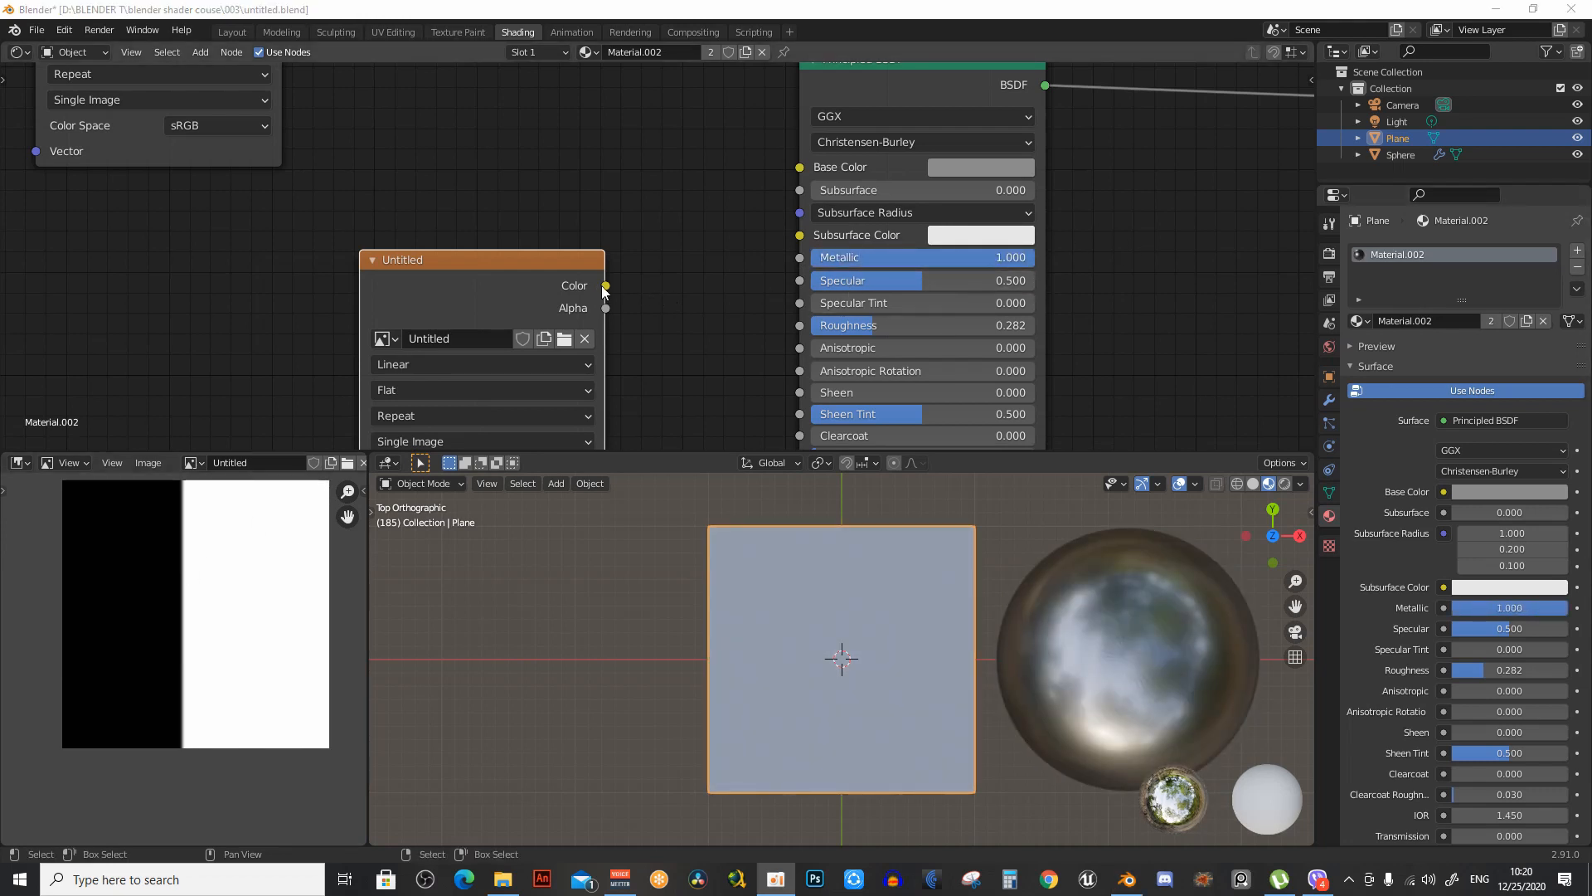
left_click_drag(606, 285, 800, 258)
middle_click_drag(856, 647, 782, 579)
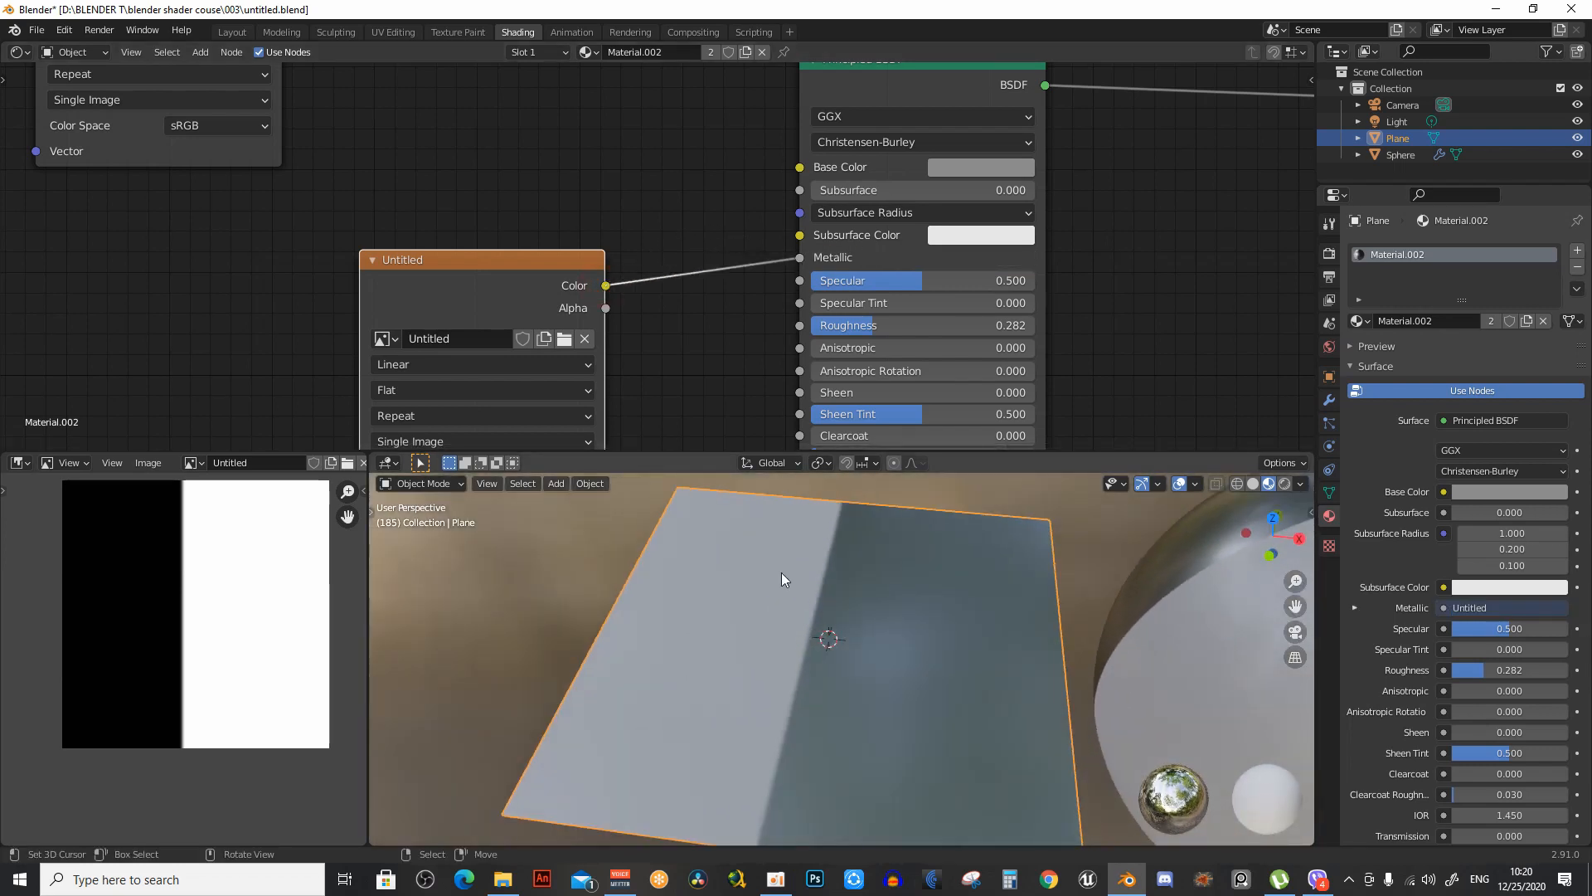
middle_click_drag(721, 636, 730, 539)
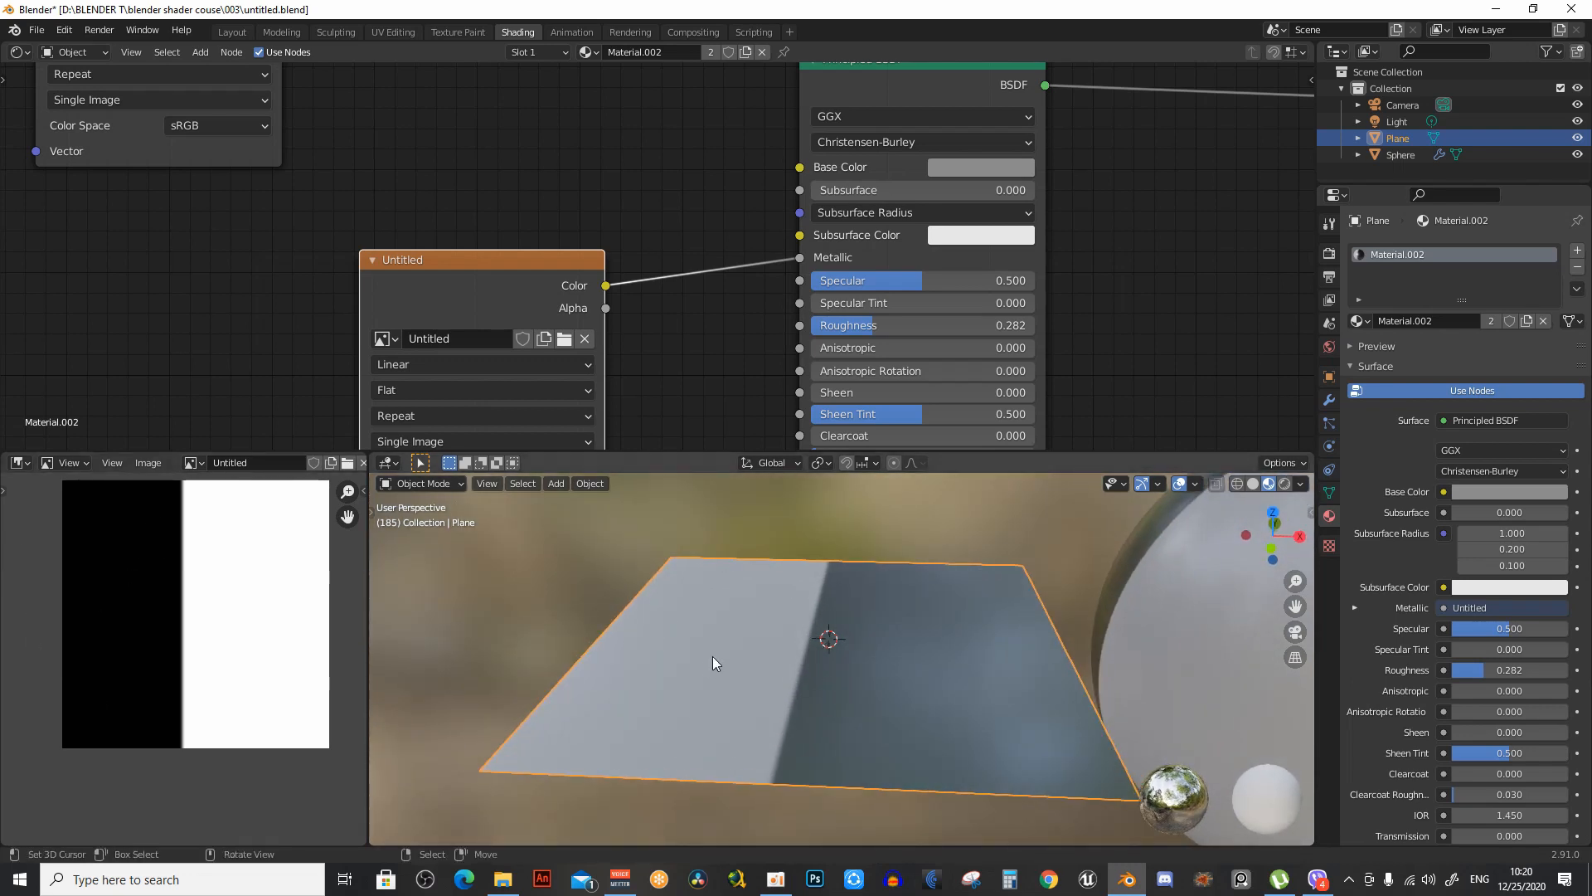
middle_click_drag(713, 655, 914, 607)
mouse_move(913, 664)
middle_mouse_down()
mouse_move(878, 584)
mouse_move(962, 629)
mouse_move(936, 655)
middle_mouse_up()
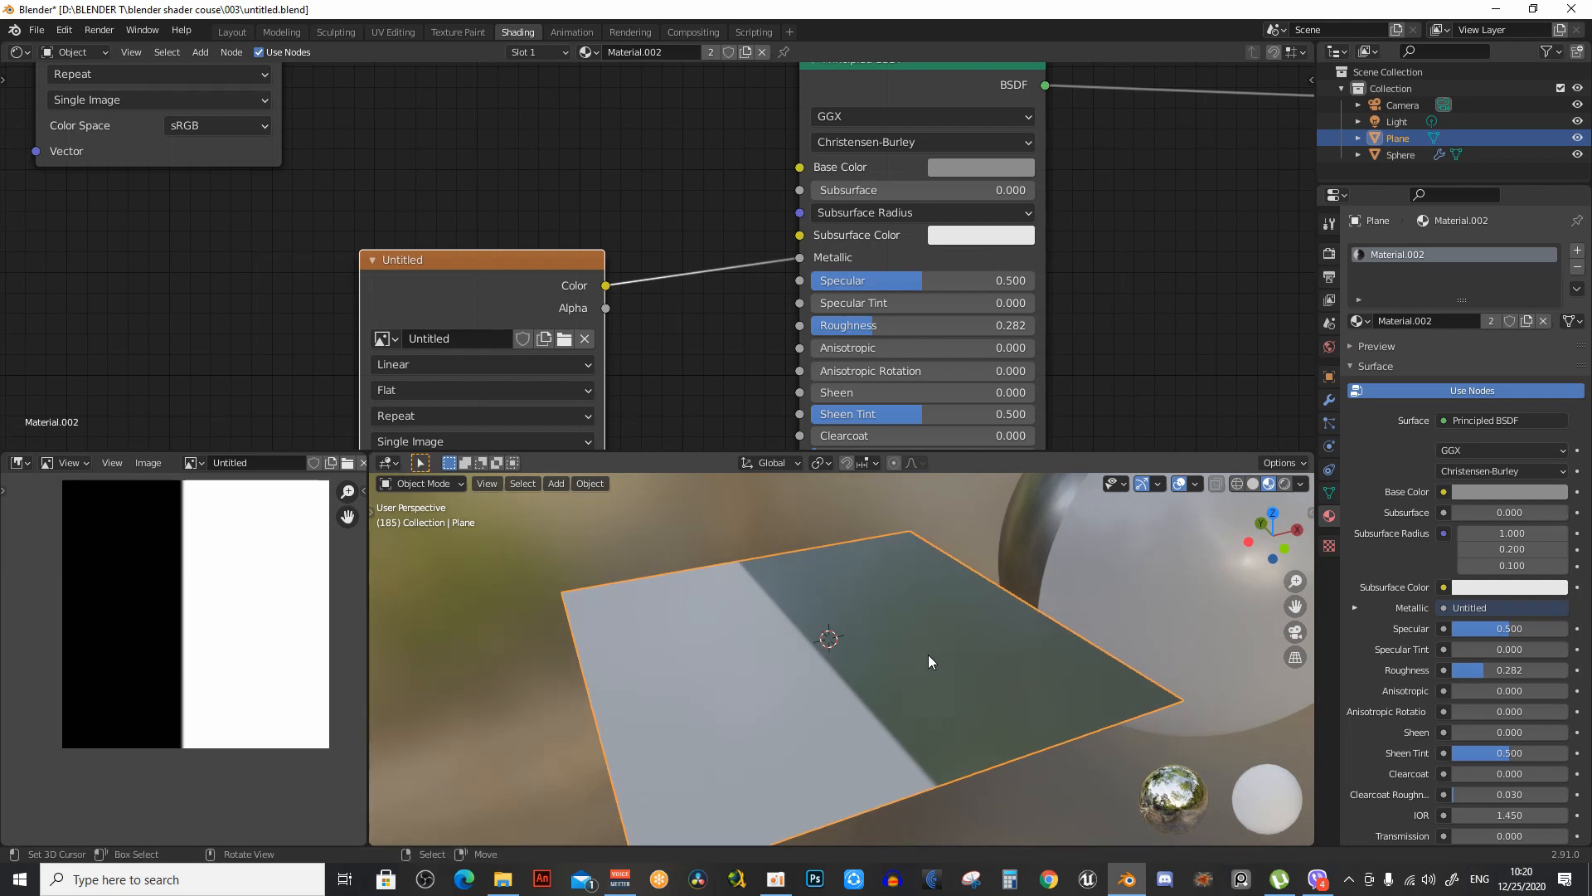
middle_click_drag(779, 581, 756, 569)
Move the Untitled texture node farther away from the Principled BSDF
middle_click_drag(643, 327, 609, 241)
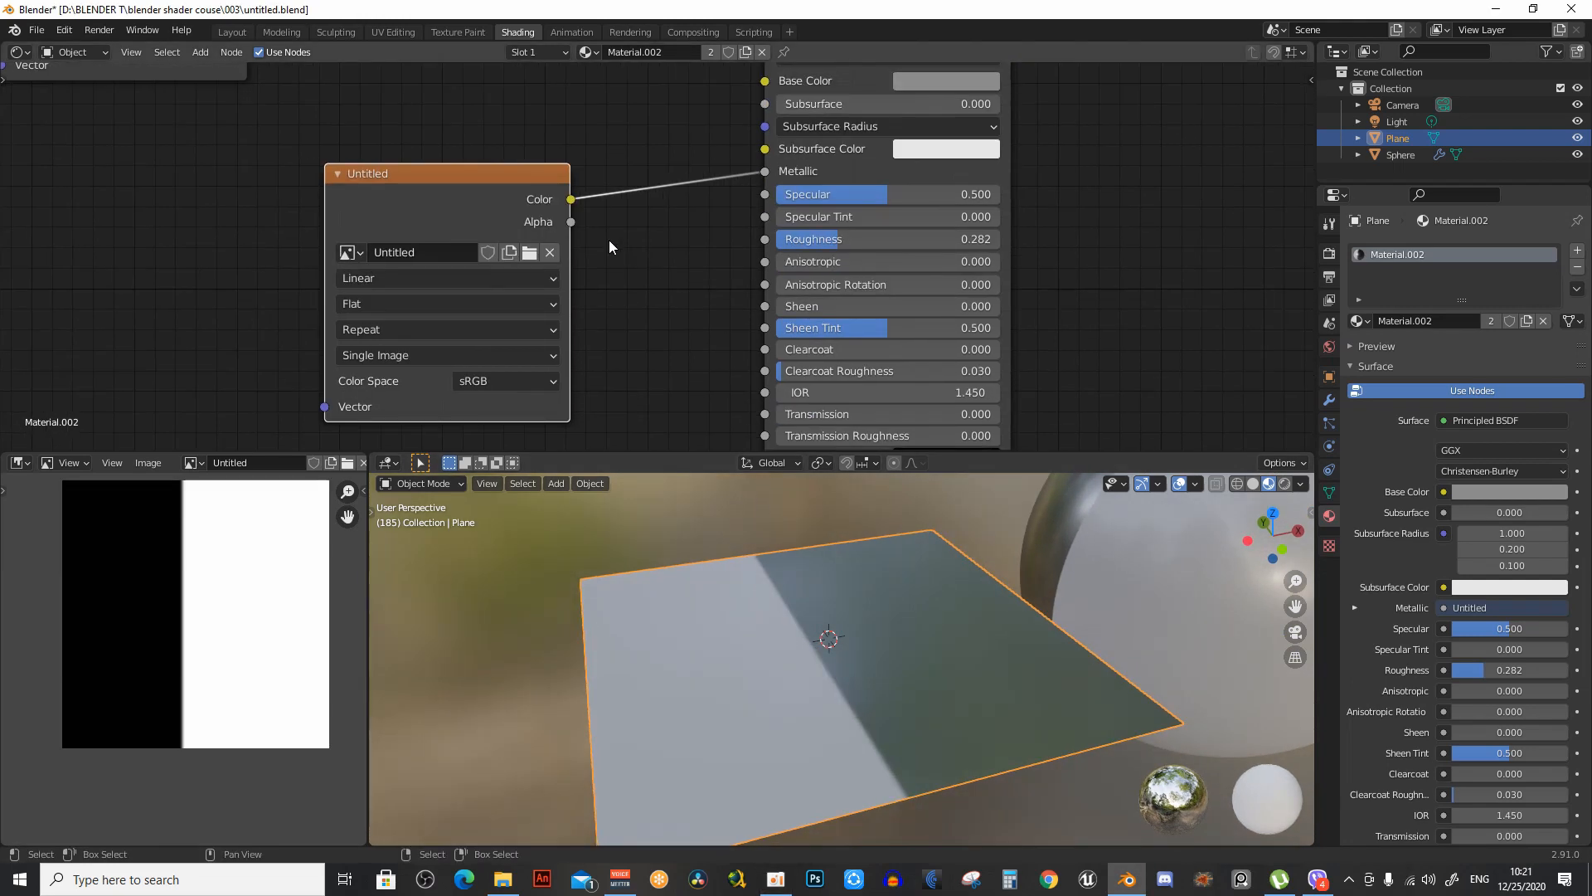
key("g")
left_click(534, 196)
Lower Roughness to 0.000 and raise it to 1.000 to compare the plane's reflections
mouse_move(847, 643)
middle_mouse_down()
mouse_move(820, 595)
mouse_move(850, 645)
mouse_move(869, 630)
middle_mouse_up()
scroll(814, 246, "up", 2)
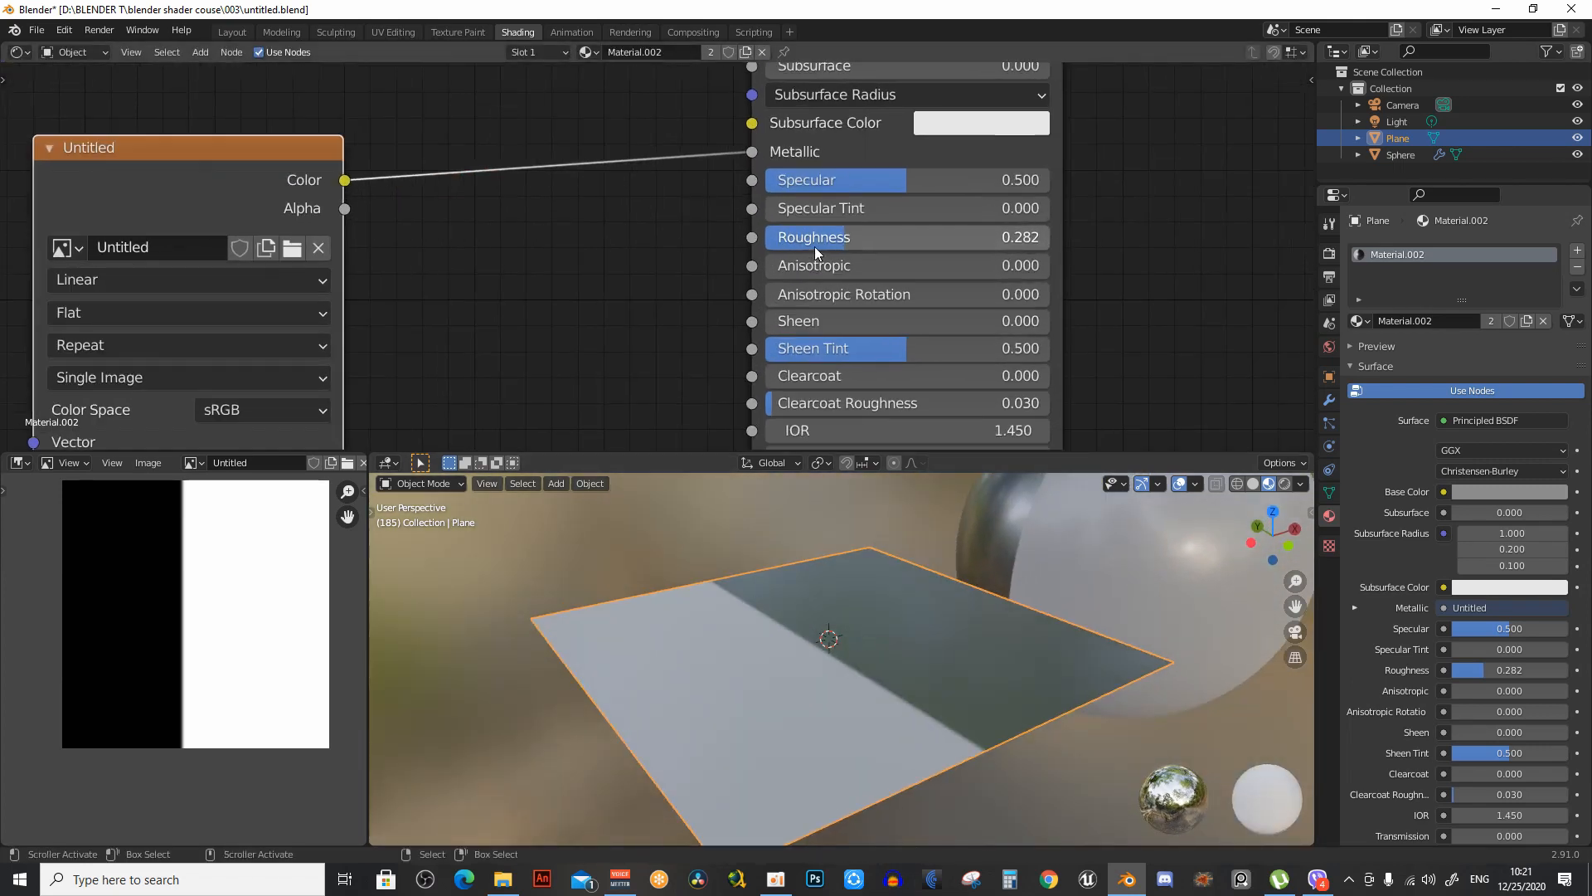
middle_click_drag(845, 275, 833, 273)
left_click_drag(826, 237, 740, 237)
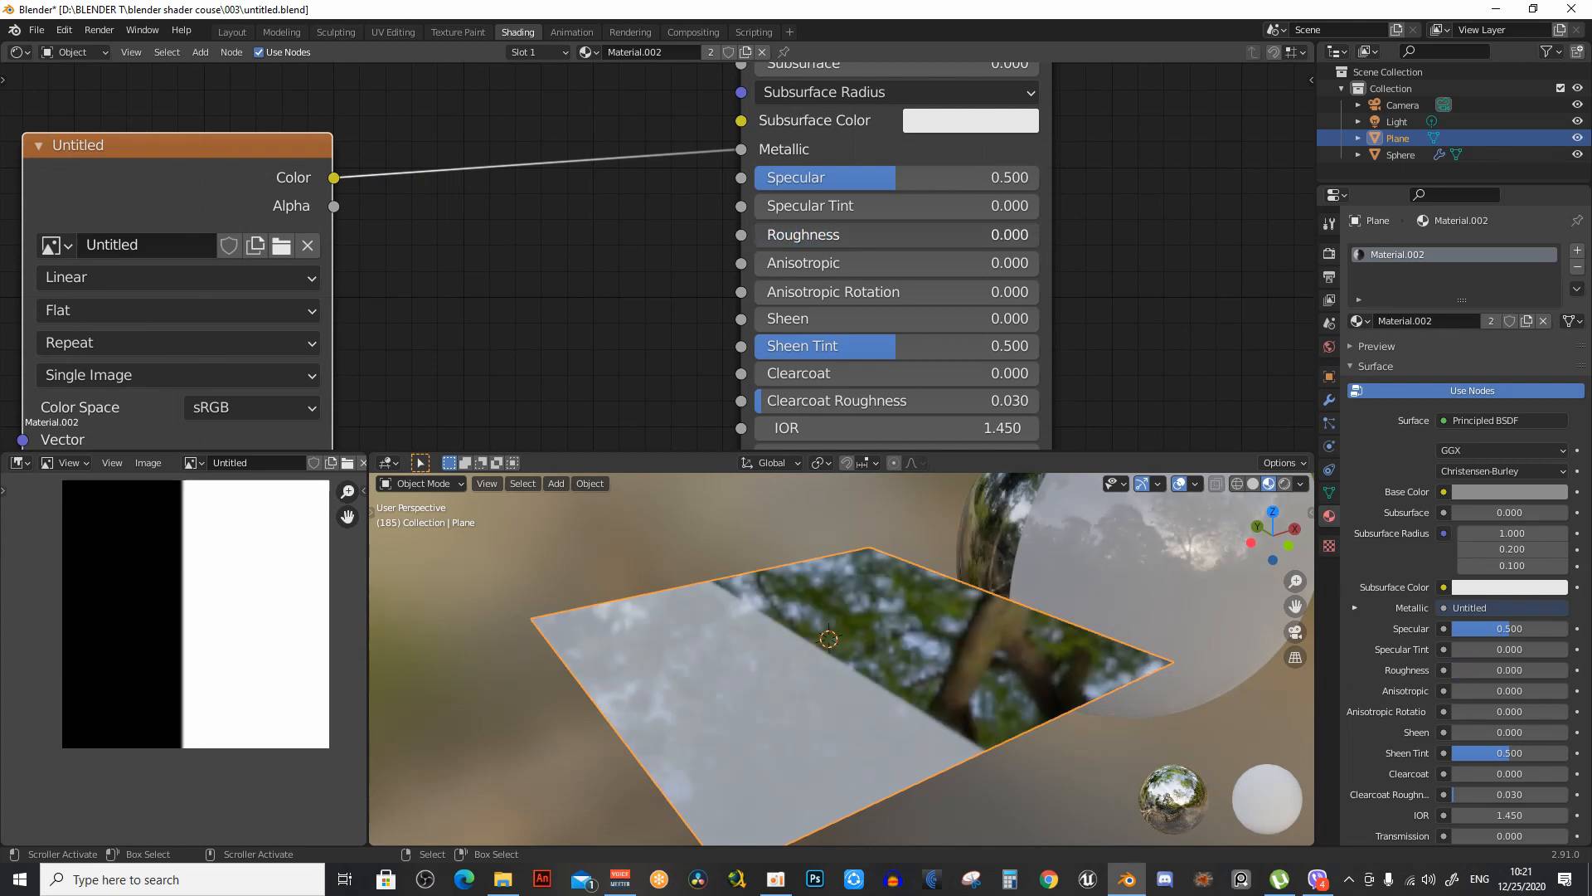
middle_click_drag(908, 626, 874, 624)
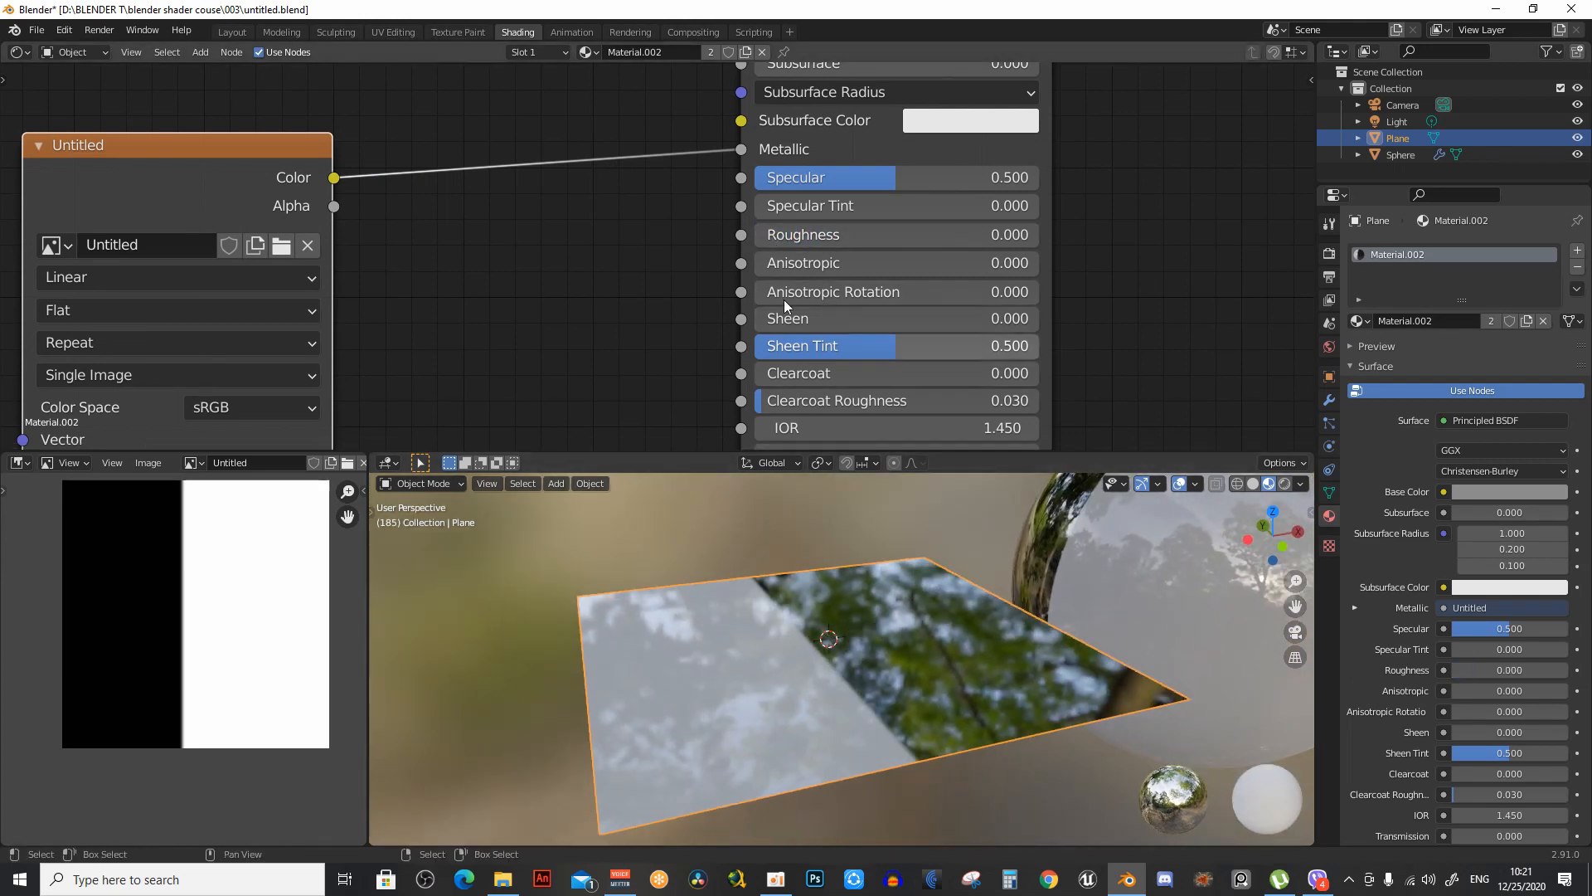
left_click_drag(793, 236, 1082, 235)
mouse_move(827, 625)
middle_mouse_down()
mouse_move(850, 610)
mouse_move(825, 626)
mouse_move(845, 621)
middle_mouse_up()
Connect the Untitled image's Color output to the Principled BSDF's Roughness input as well
middle_click_drag(587, 235, 663, 249)
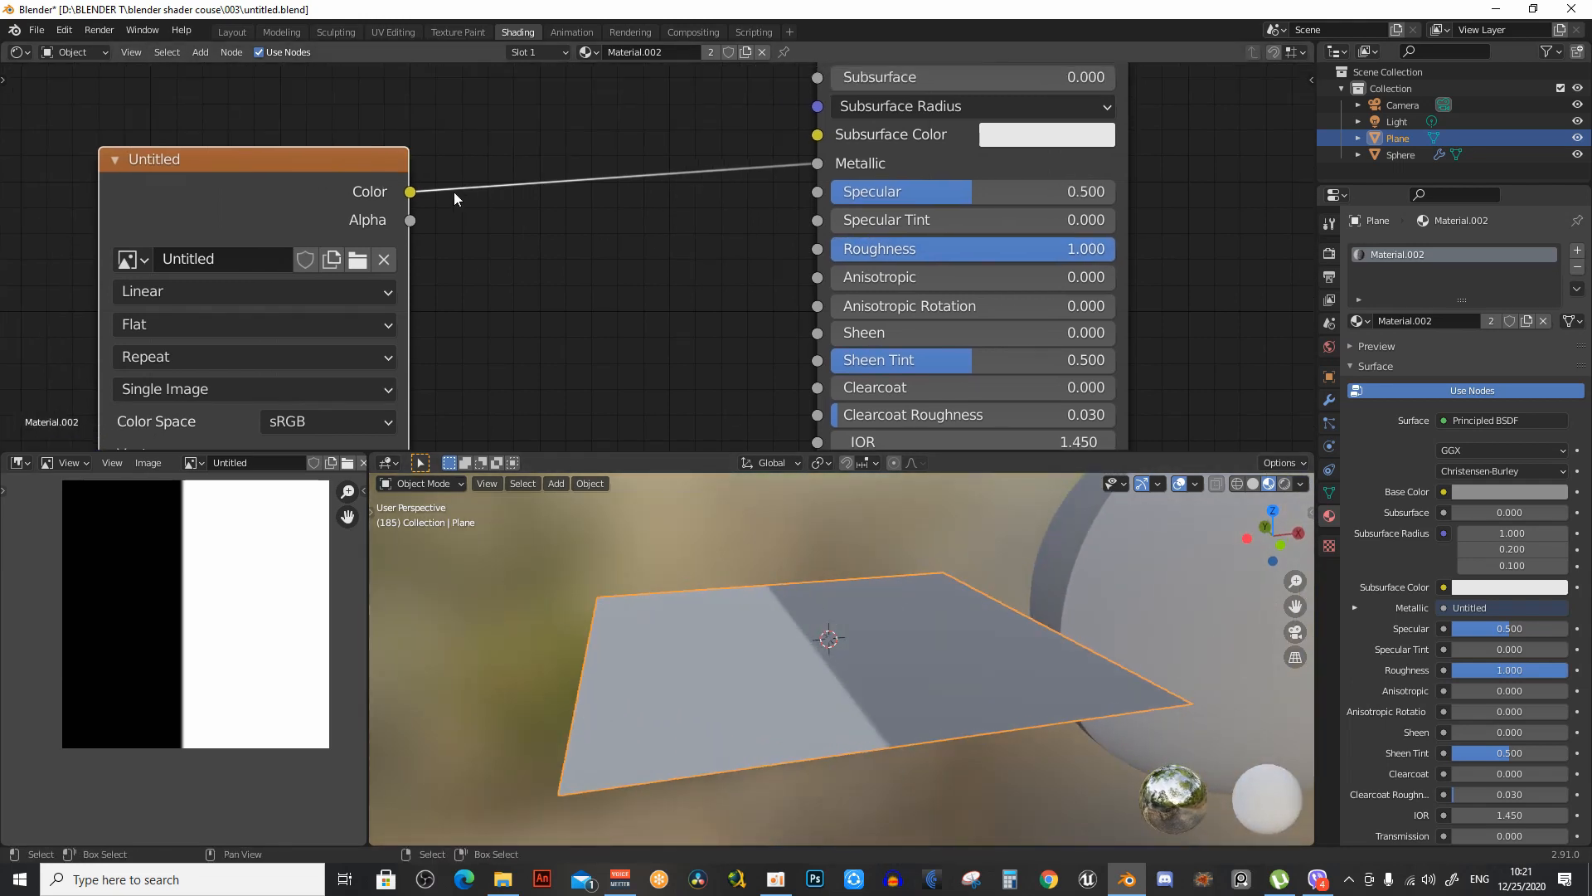
left_click_drag(399, 198, 817, 249)
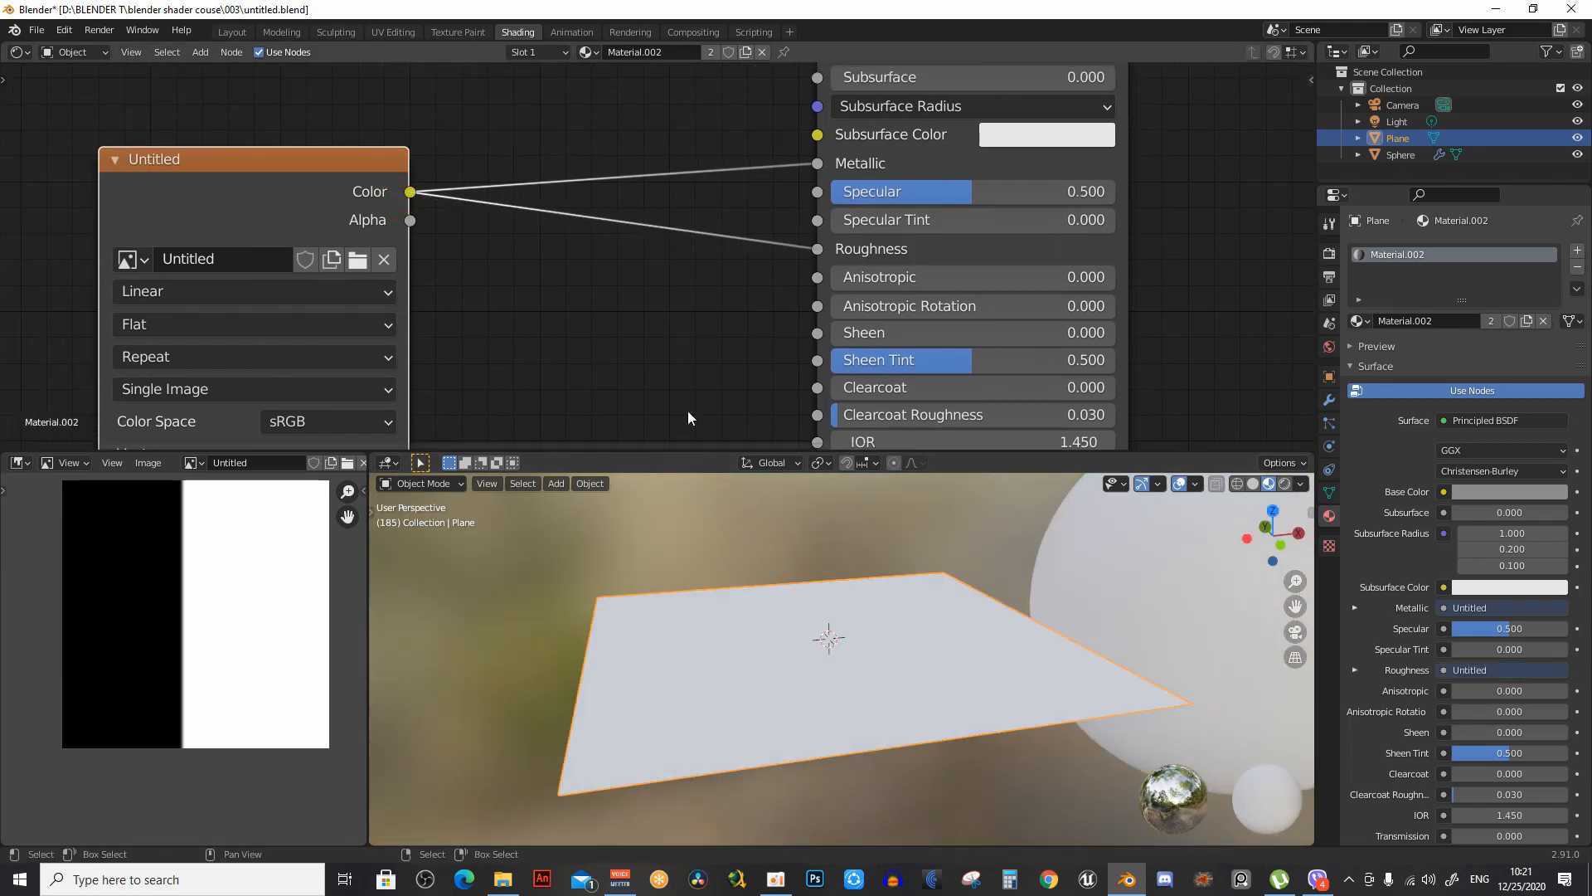
middle_click_drag(816, 638, 907, 571)
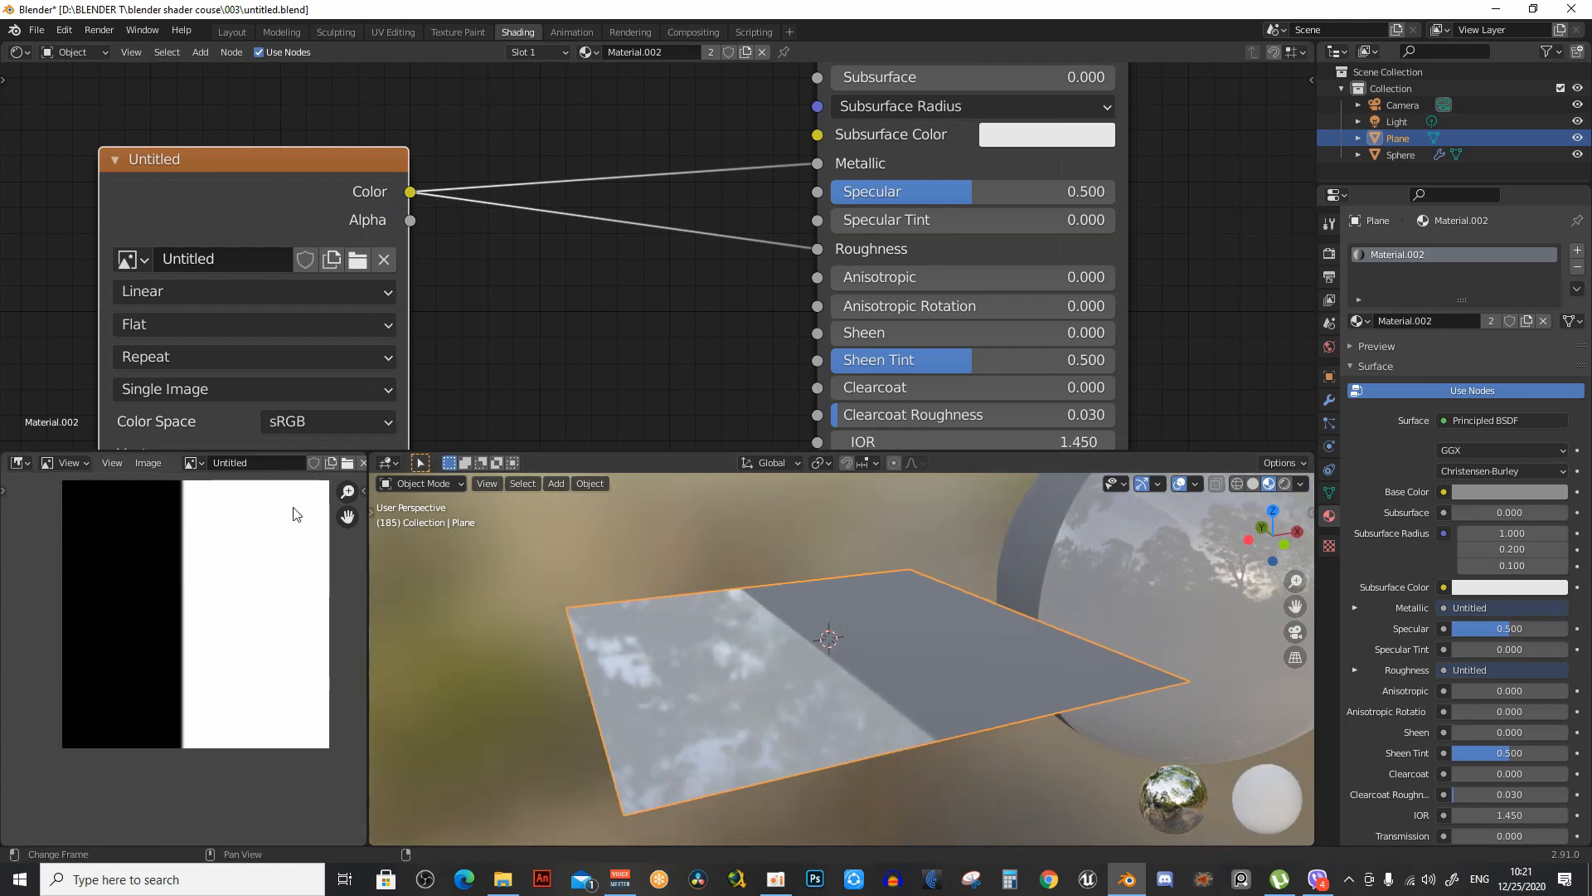
Examine from several angles how the image's black and white halves affect the plane's reflections
middle_click_drag(939, 649, 950, 670)
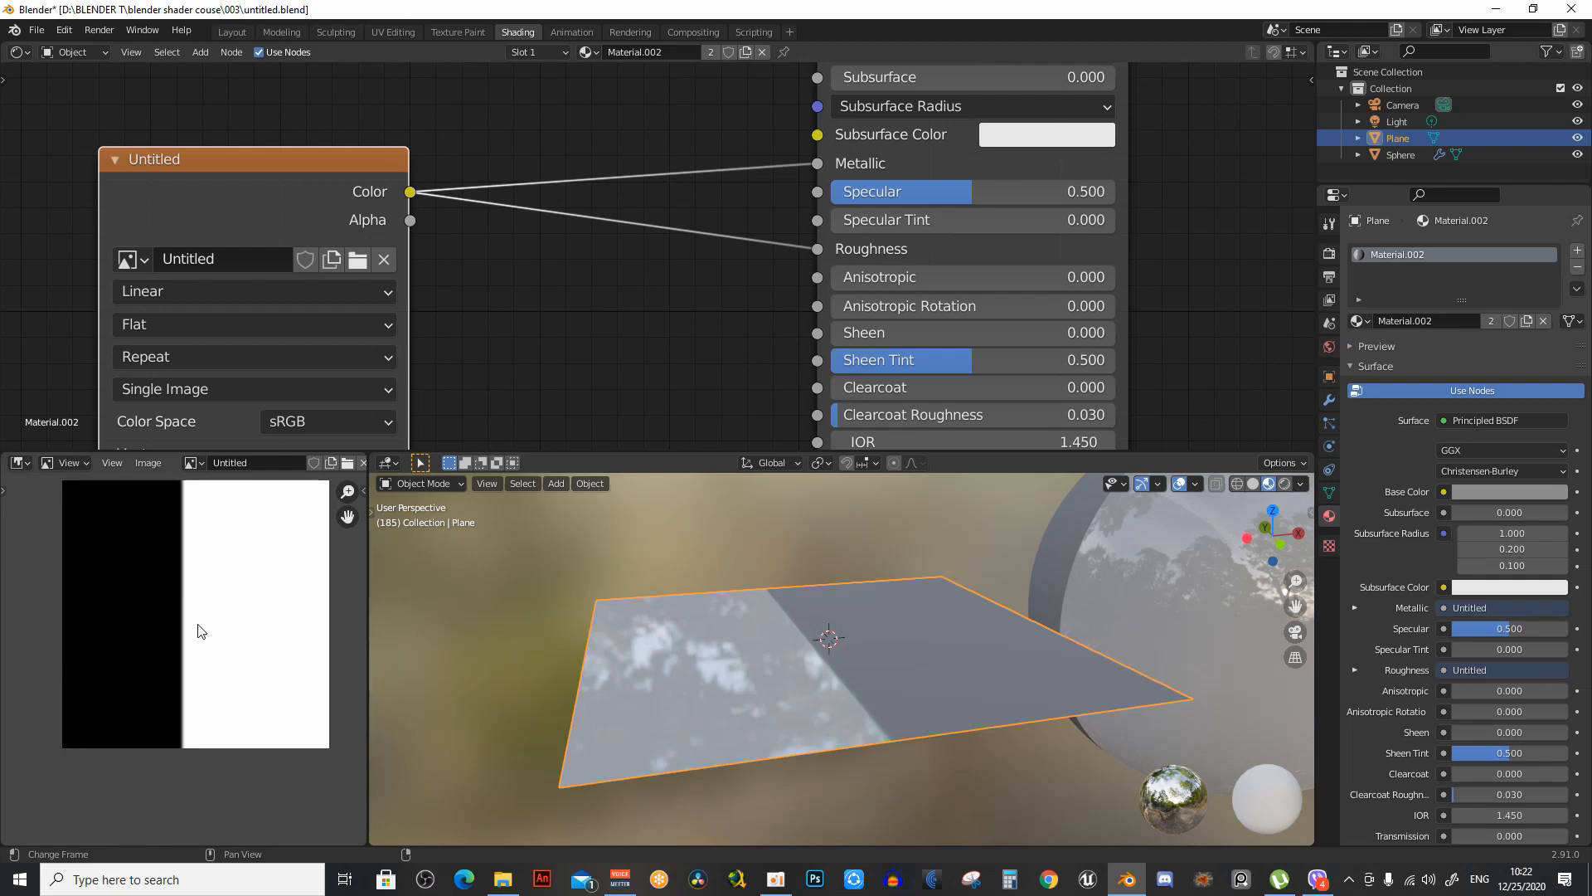
middle_click_drag(892, 618, 902, 622)
middle_click_drag(663, 675, 704, 675)
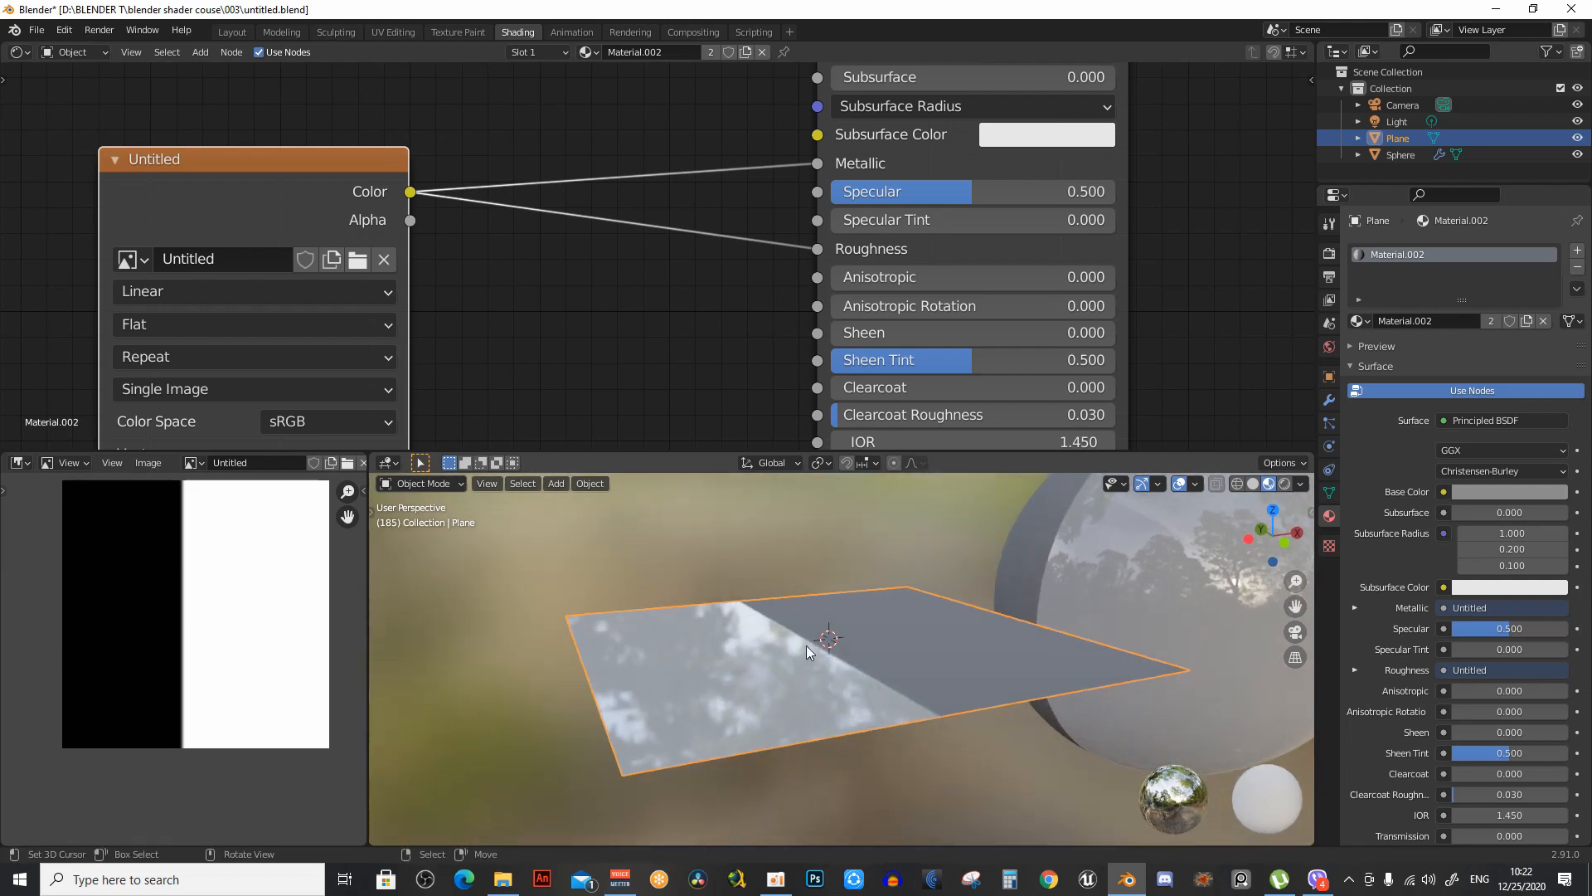
middle_click_drag(806, 645, 794, 645)
middle_click_drag(792, 337, 806, 275)
scroll(784, 281, "down", 3)
scroll(927, 593, "up", 2)
middle_click_drag(927, 594, 827, 583)
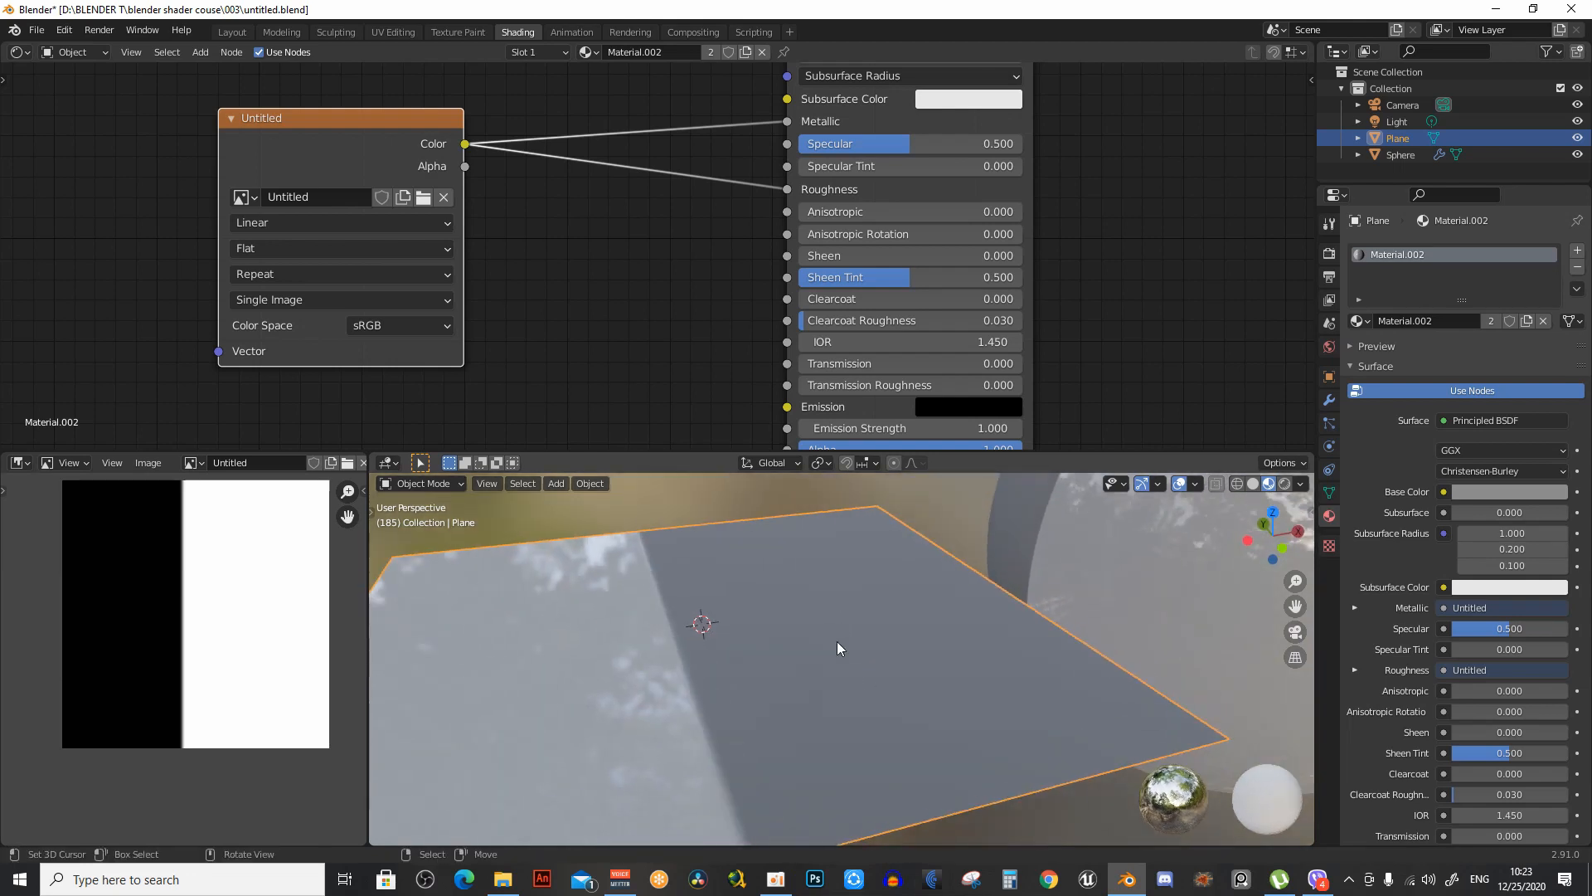
middle_click_drag(837, 647, 960, 676)
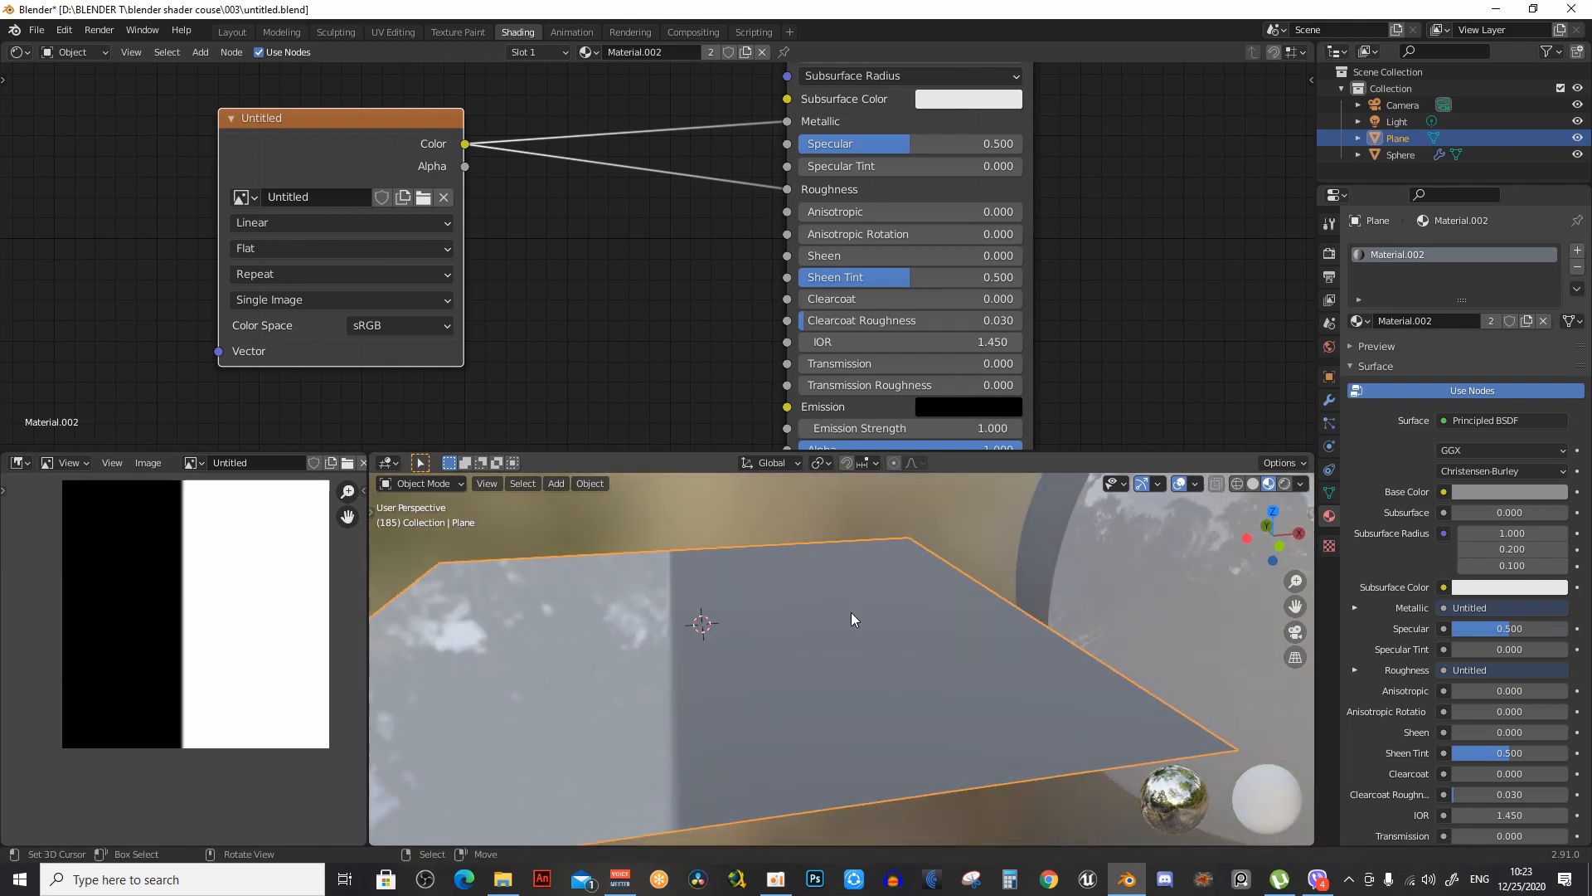
middle_click_drag(851, 612, 821, 573)
Move the Untitled texture node lower and farther from the Principled BSDF
scroll(660, 292, "down", 1)
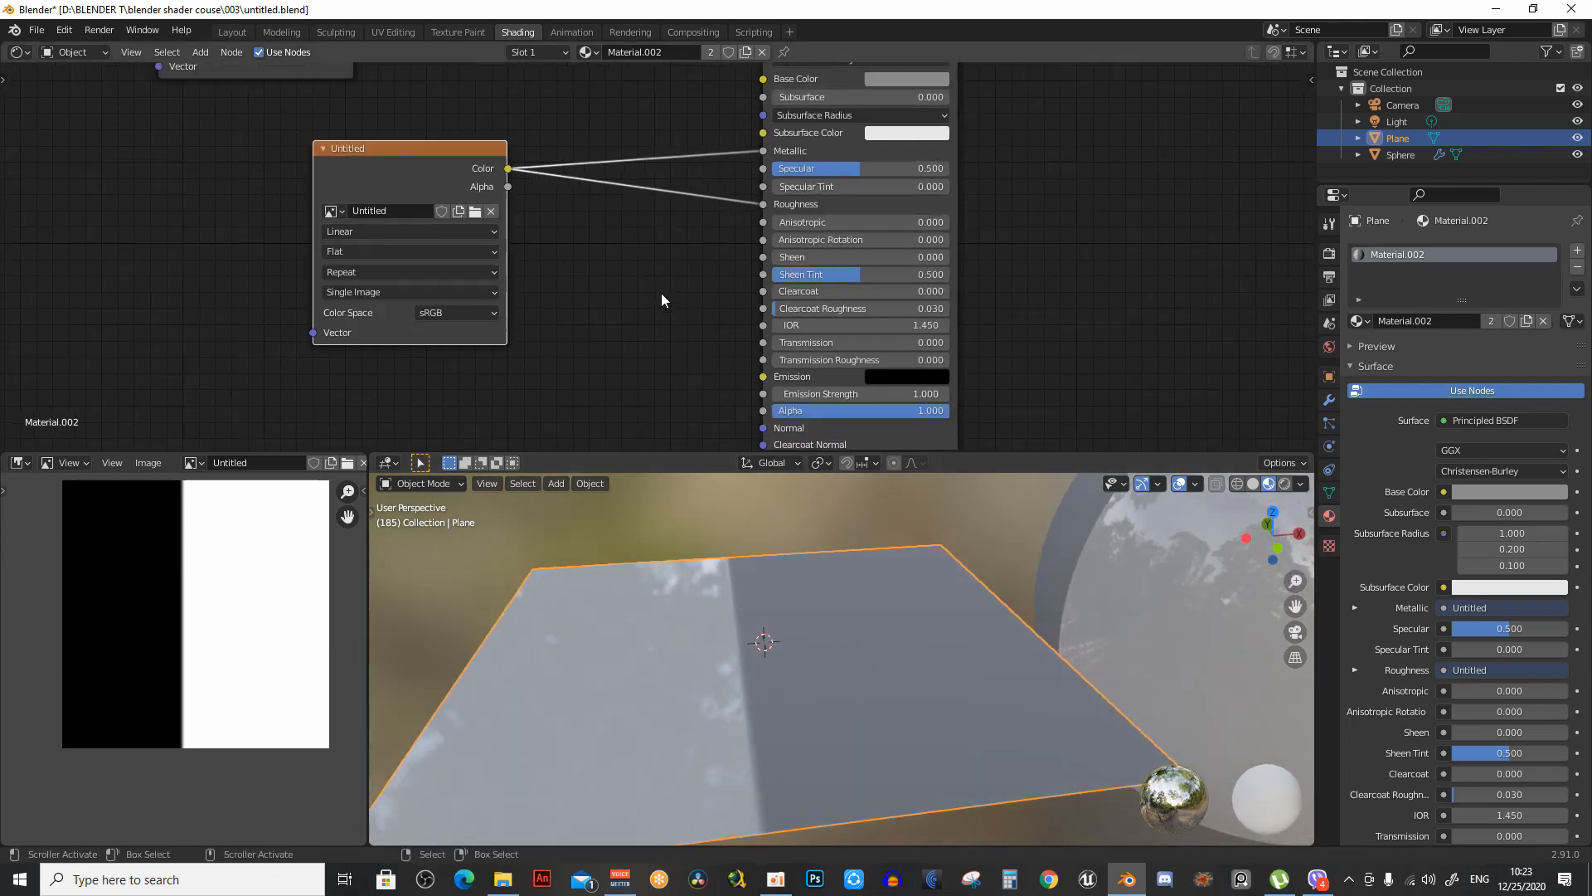
middle_click_drag(661, 294, 828, 231)
left_click_drag(663, 162, 598, 225)
middle_click_drag(940, 331, 887, 286)
scroll(889, 312, "up", 1)
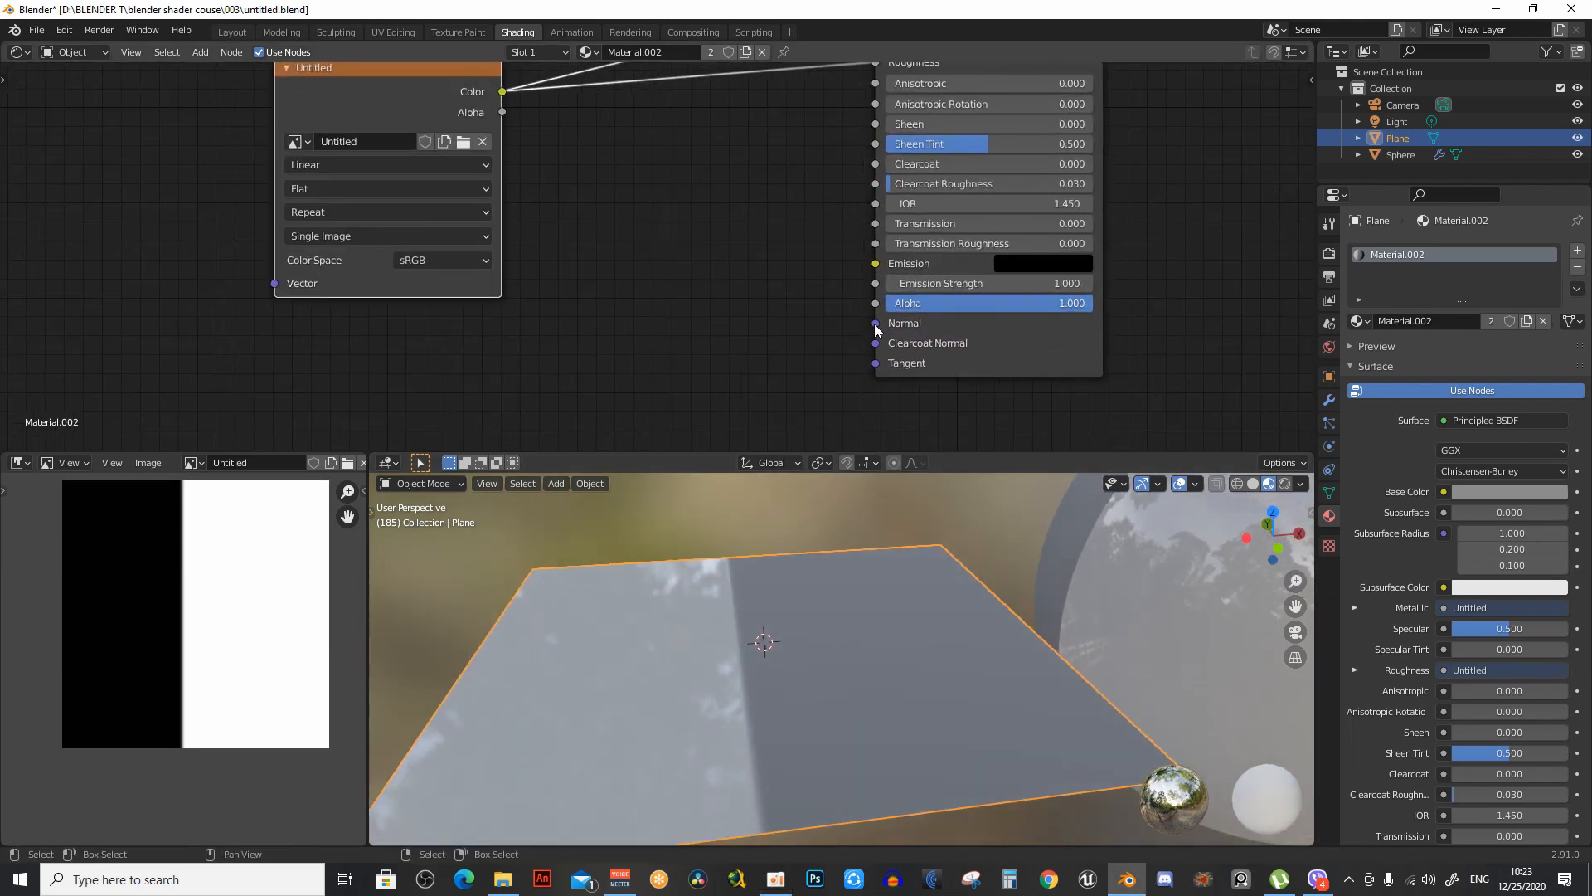
Connect the Untitled image's Color output directly to the Principled BSDF's Normal input
middle_click_drag(729, 522, 725, 476)
middle_click_drag(711, 567, 719, 546)
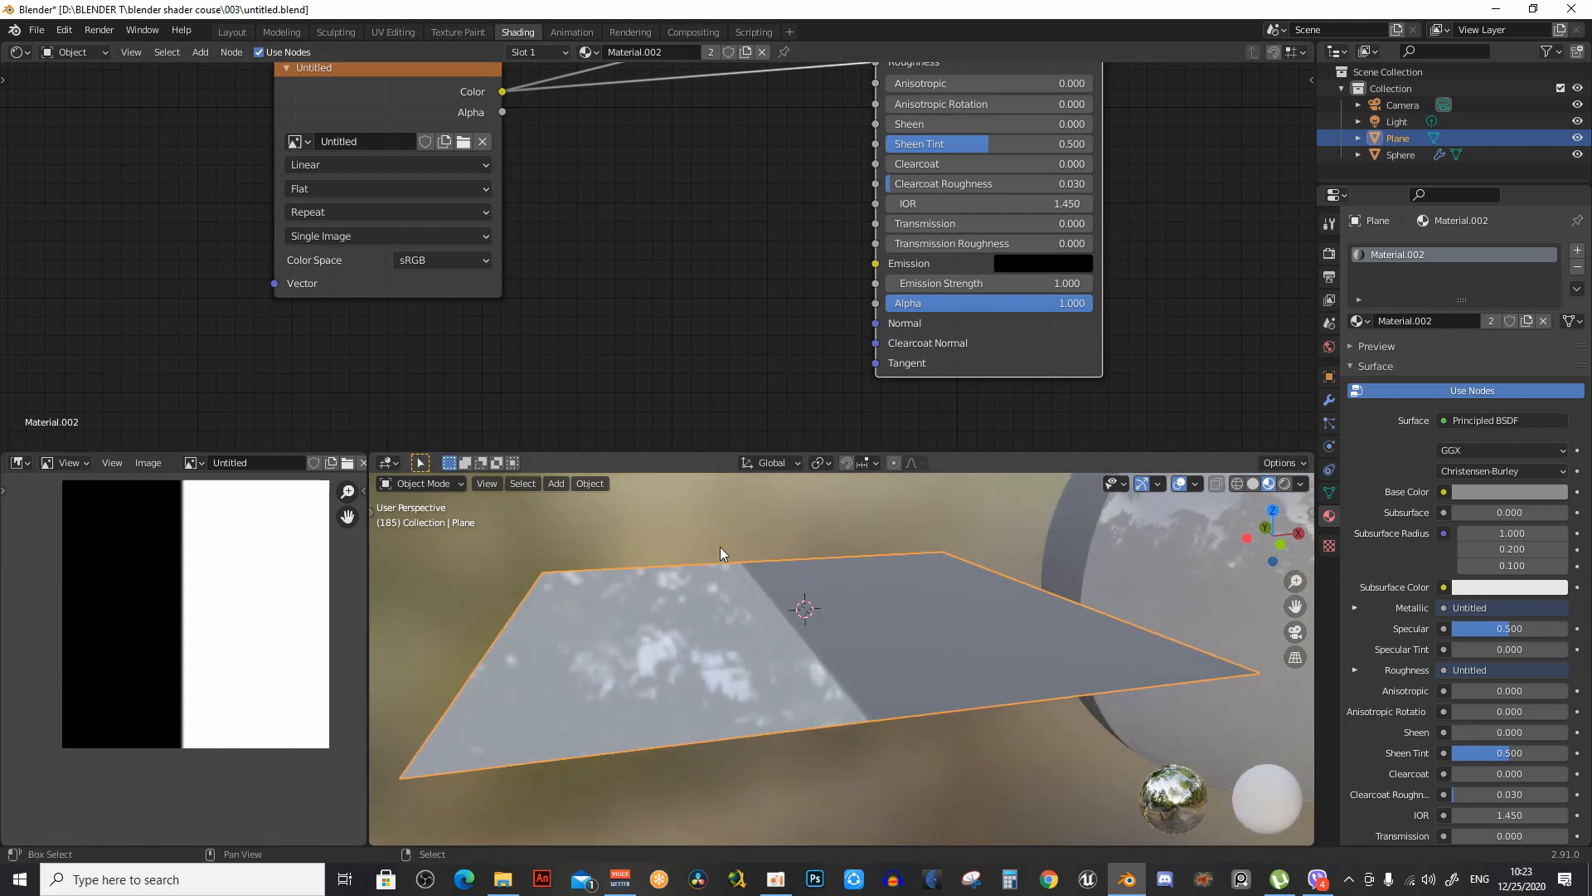
middle_click_drag(626, 615, 799, 600)
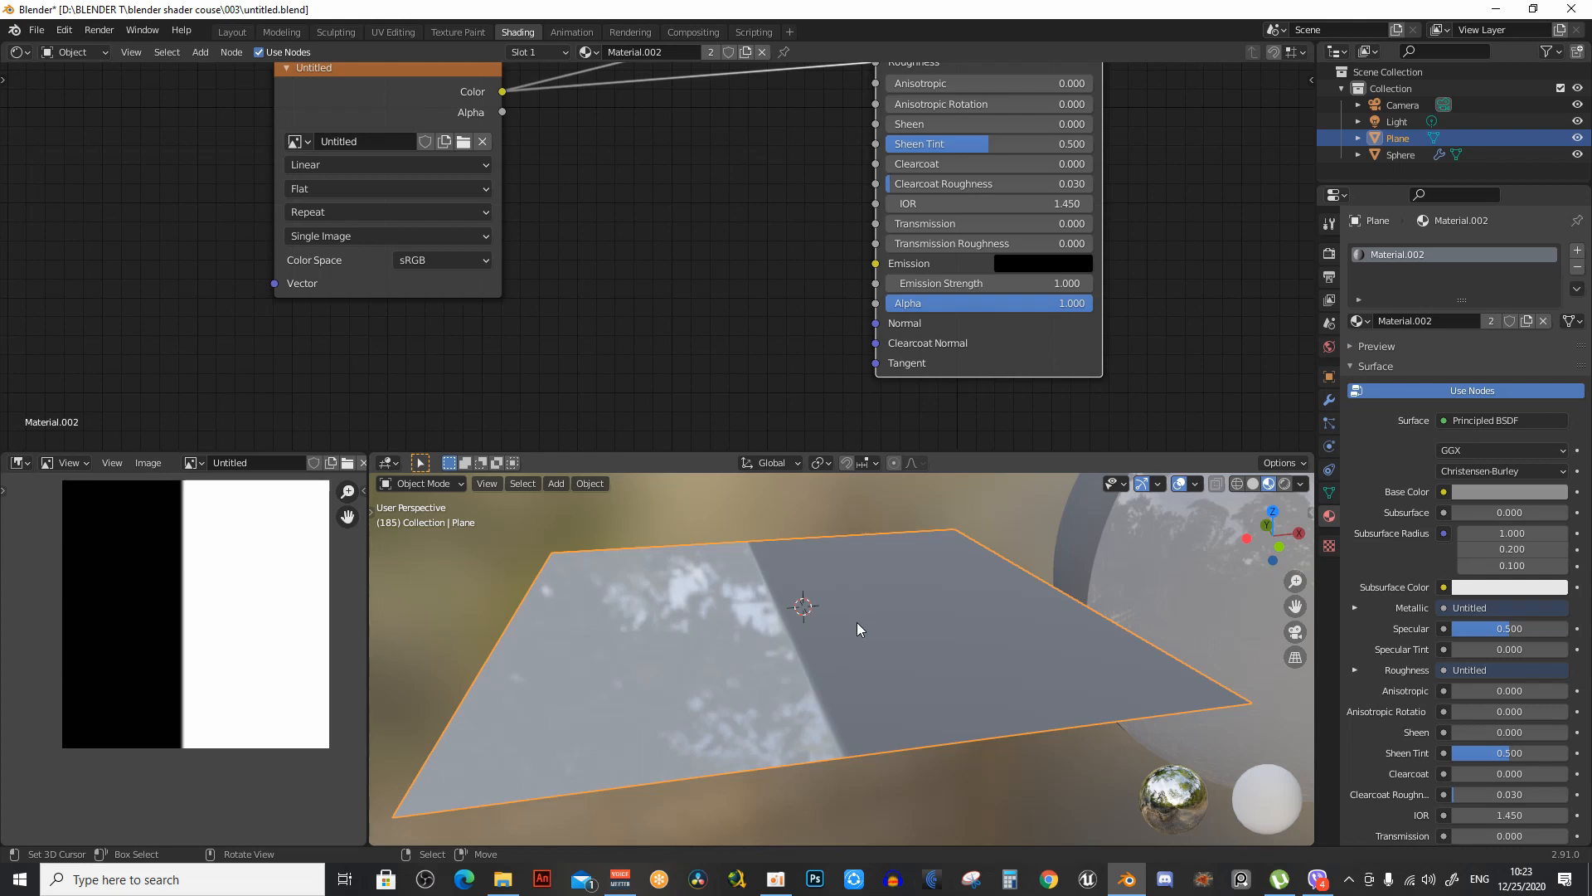
middle_click_drag(649, 261, 629, 266)
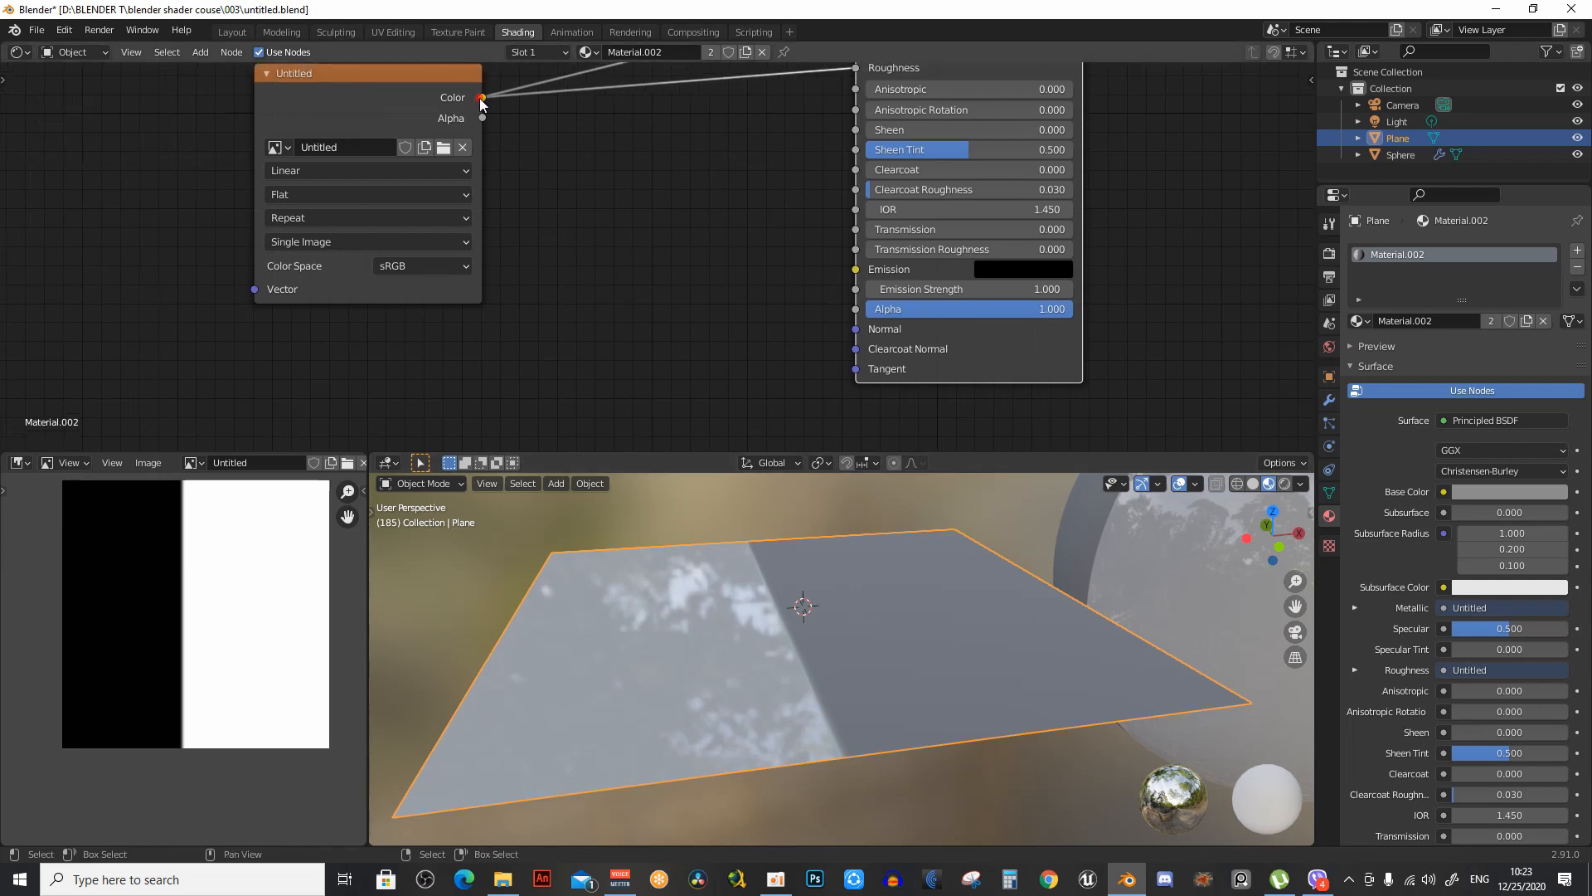
left_click_drag(479, 98, 855, 328)
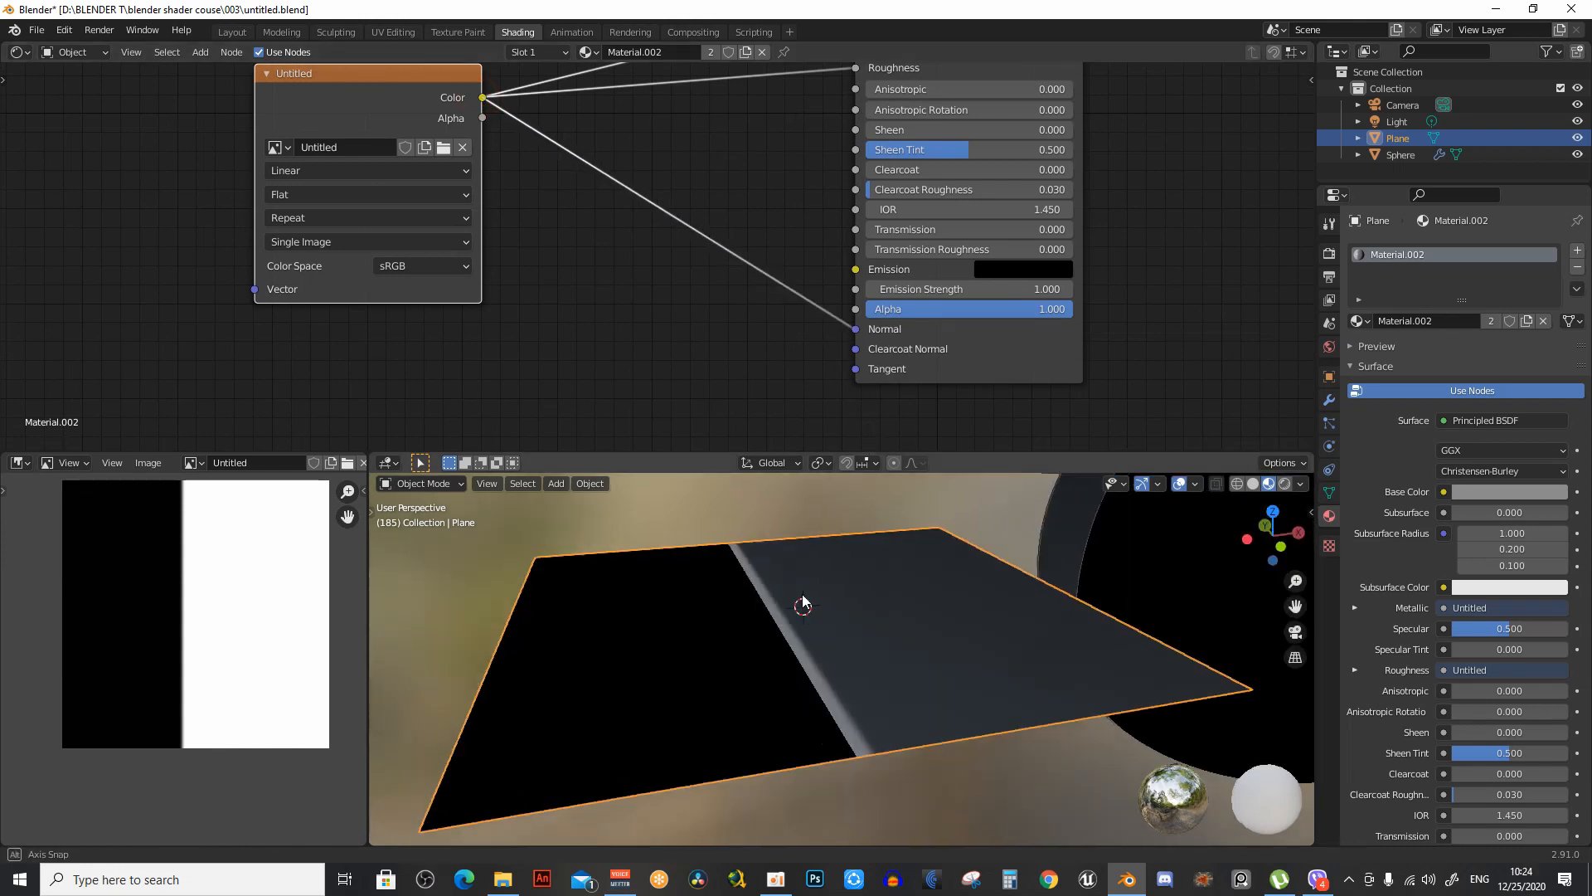
middle_click_drag(803, 600, 821, 520)
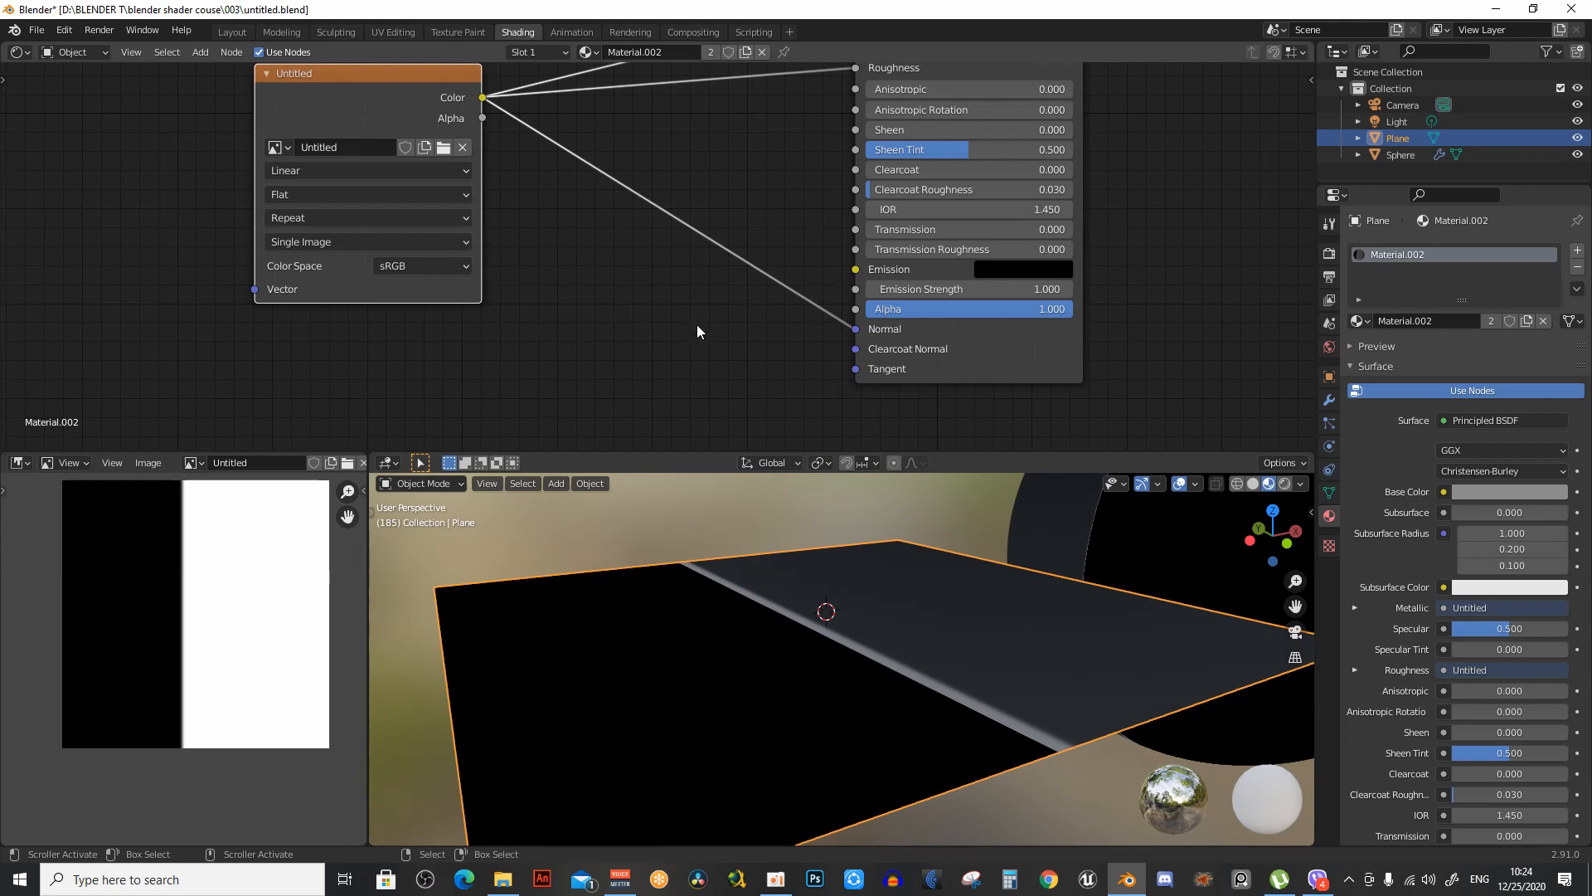
Search for a Bump node and place it between the Untitled texture and the Principled BSDF
middle_click_drag(645, 298, 675, 300)
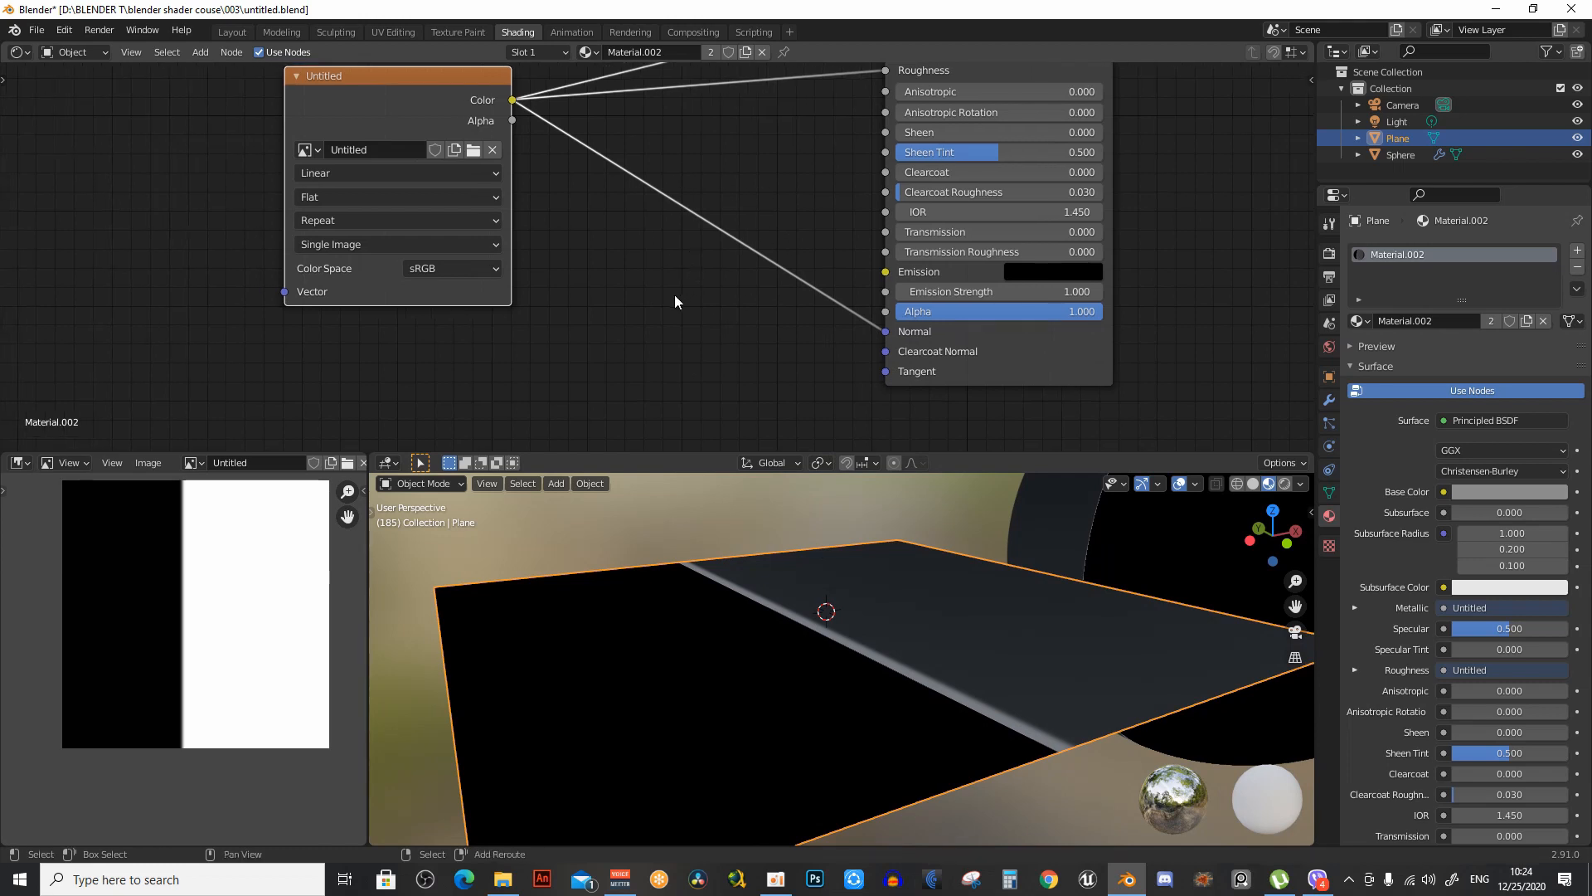
key("shift+a")
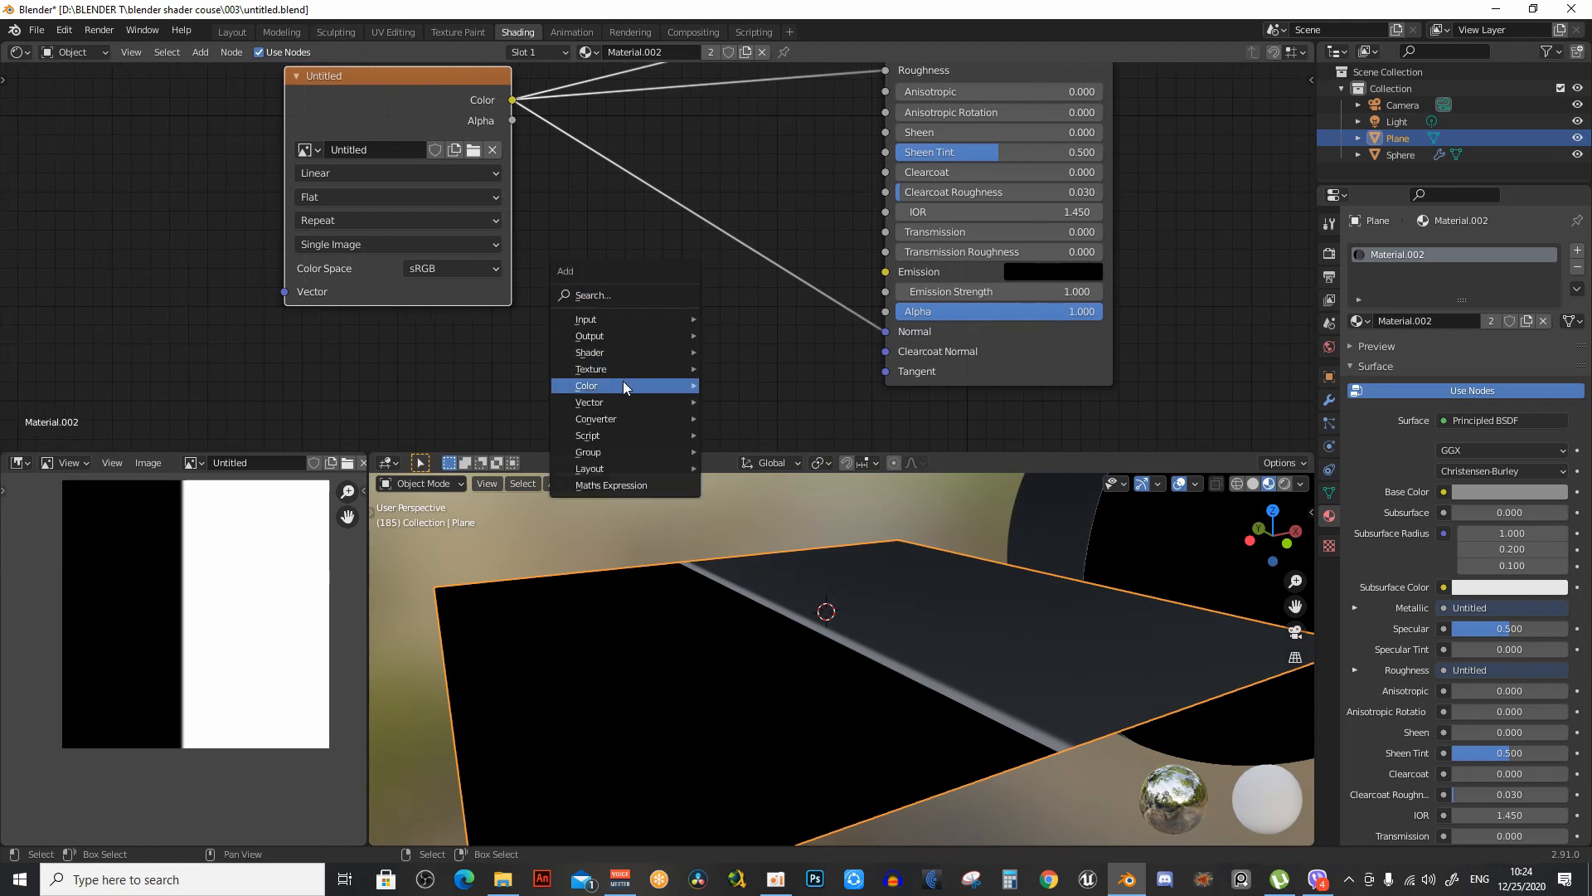
mouse_move(617, 401)
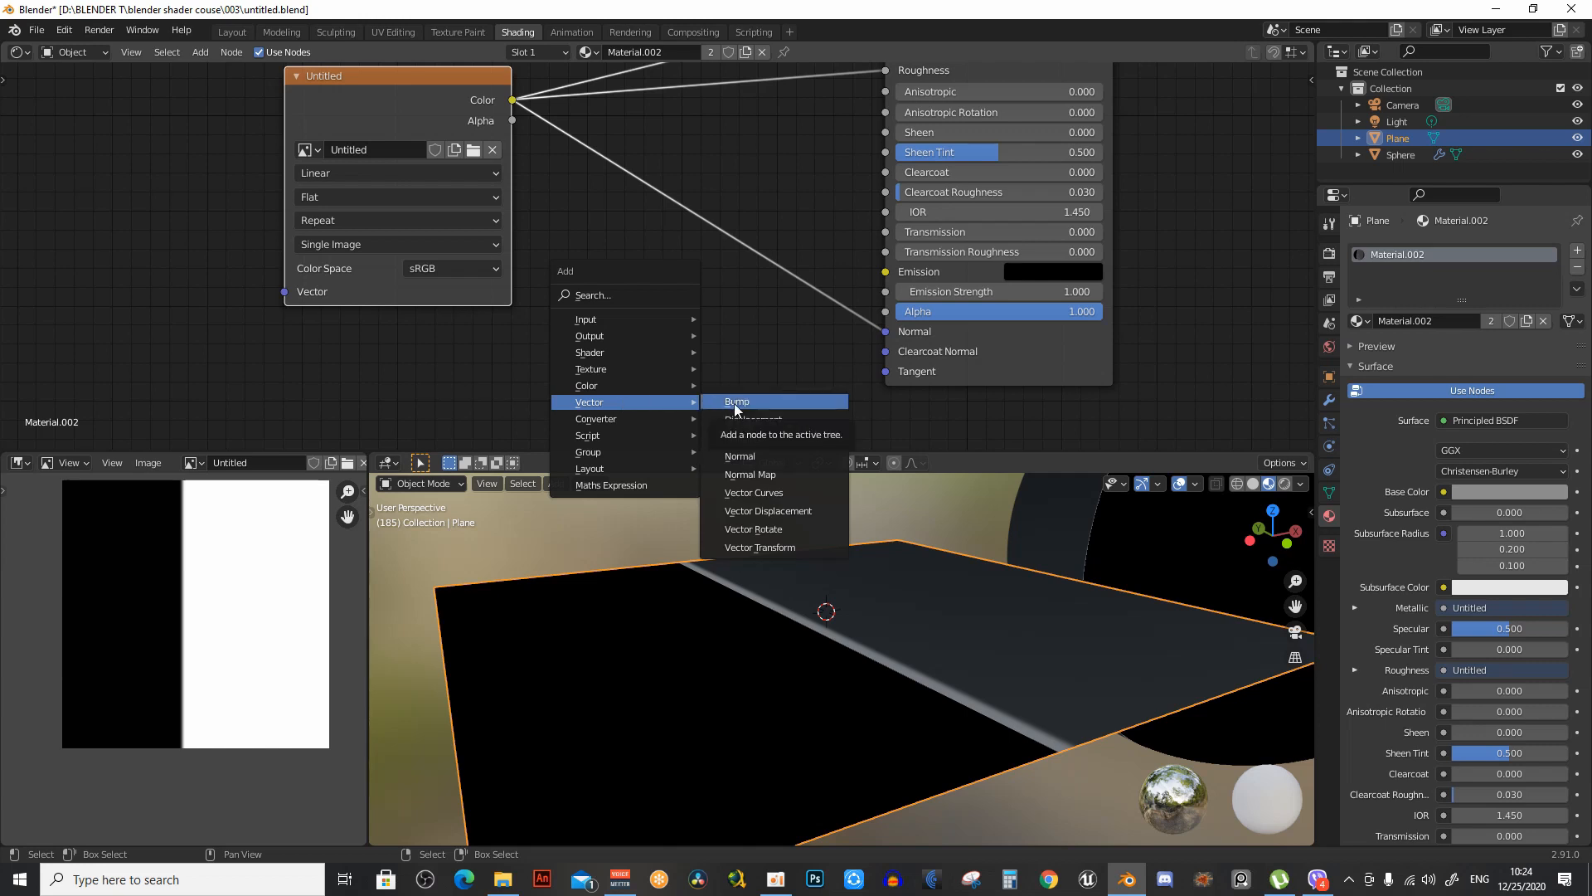
left_click(593, 296)
type("bum")
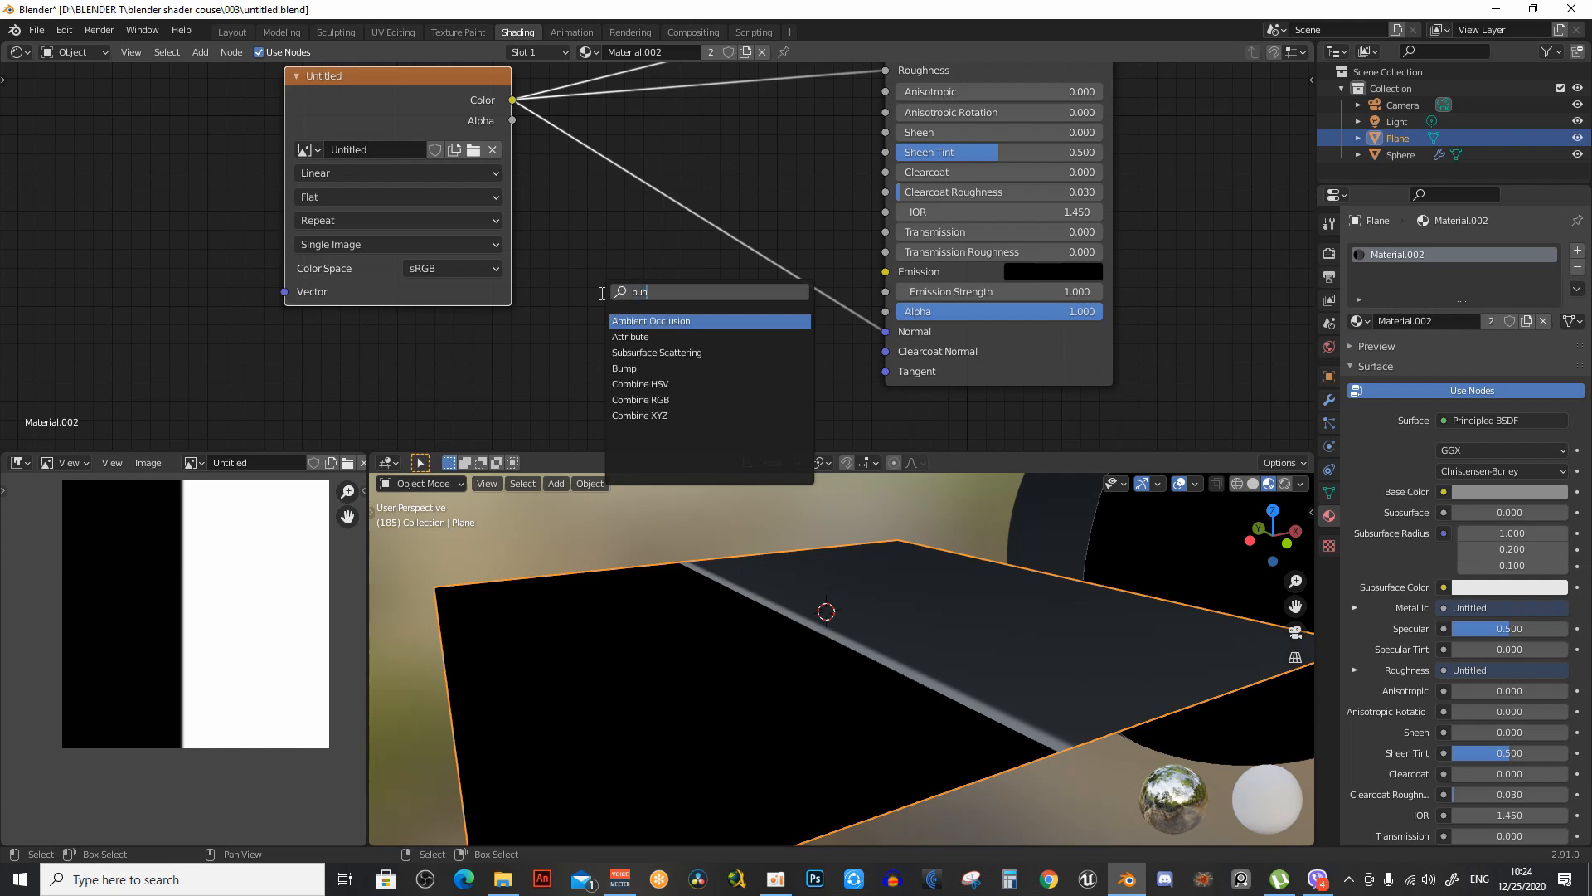
key("BackSpace")
type("m")
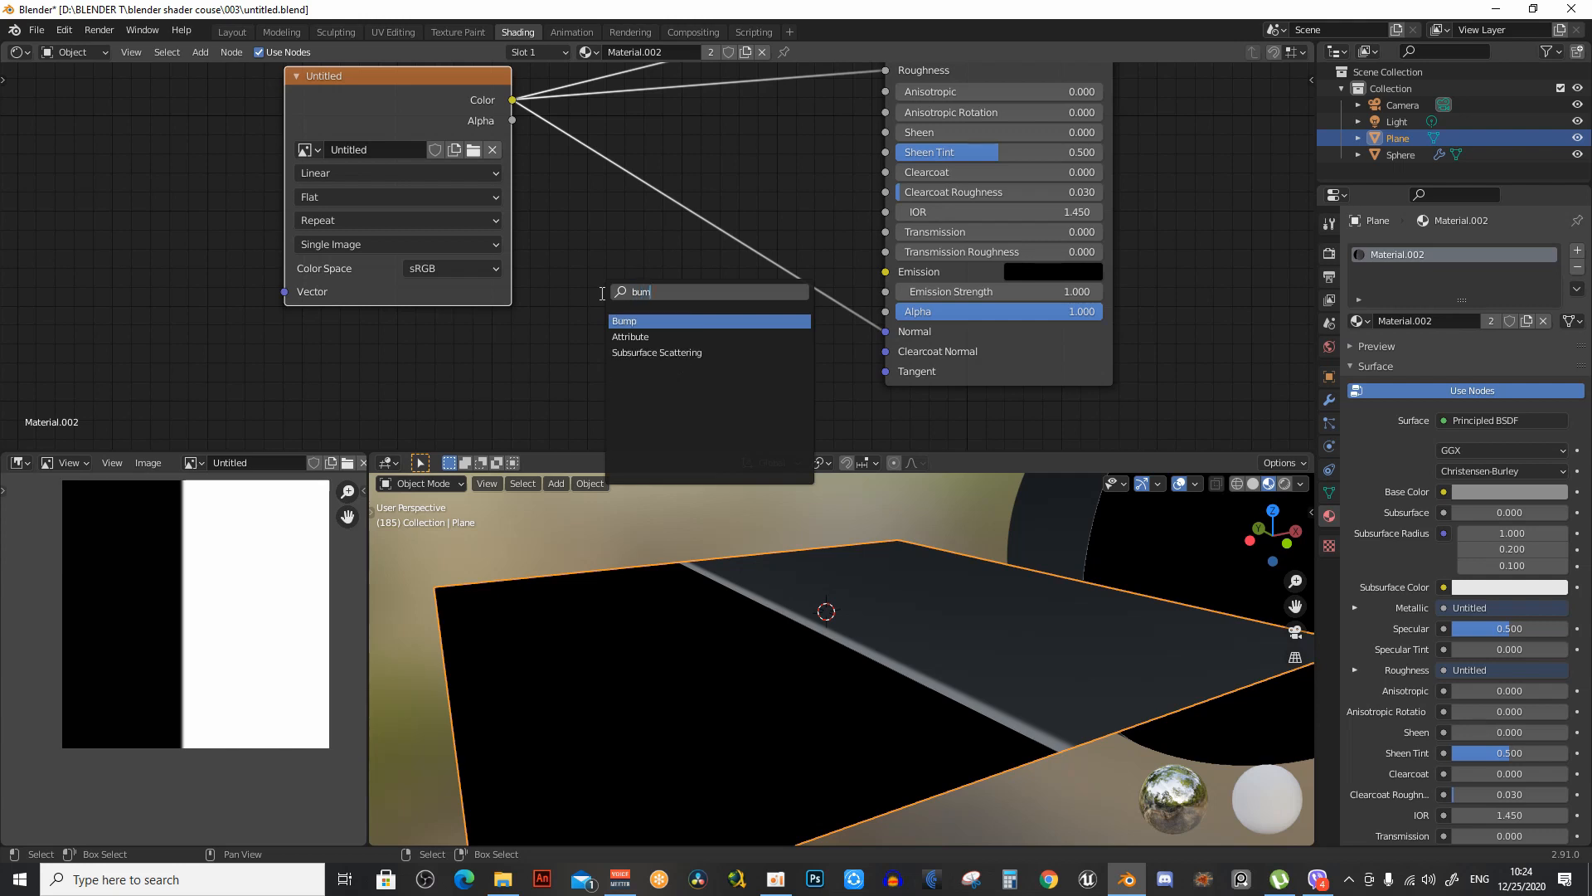
type("d")
key("Return")
left_click(610, 291)
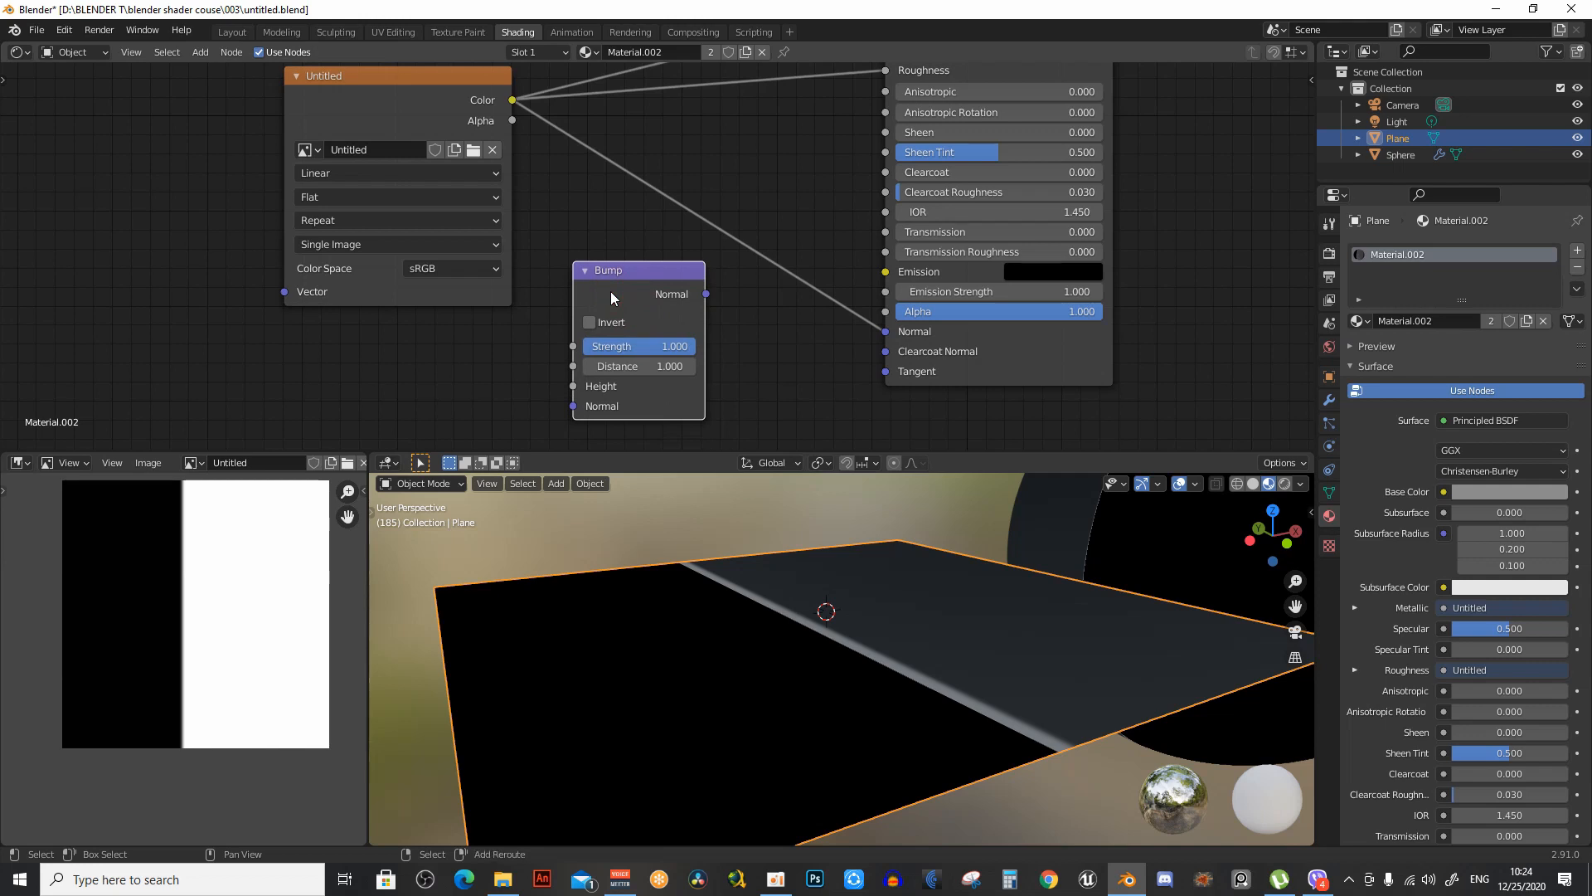
key("shift+a")
mouse_move(549, 401)
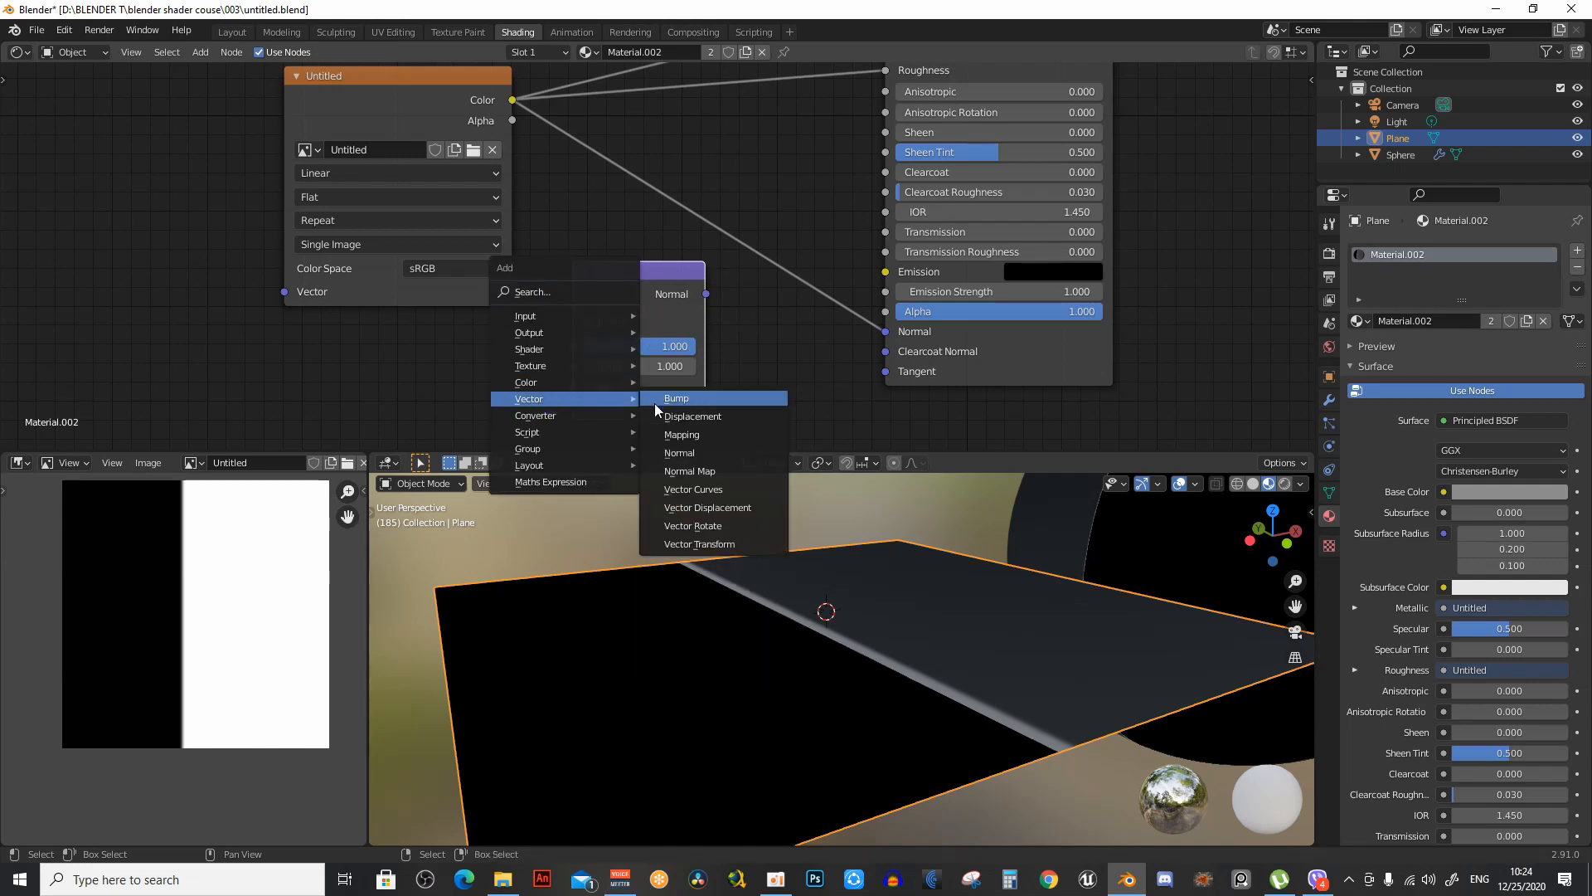
left_click(683, 399)
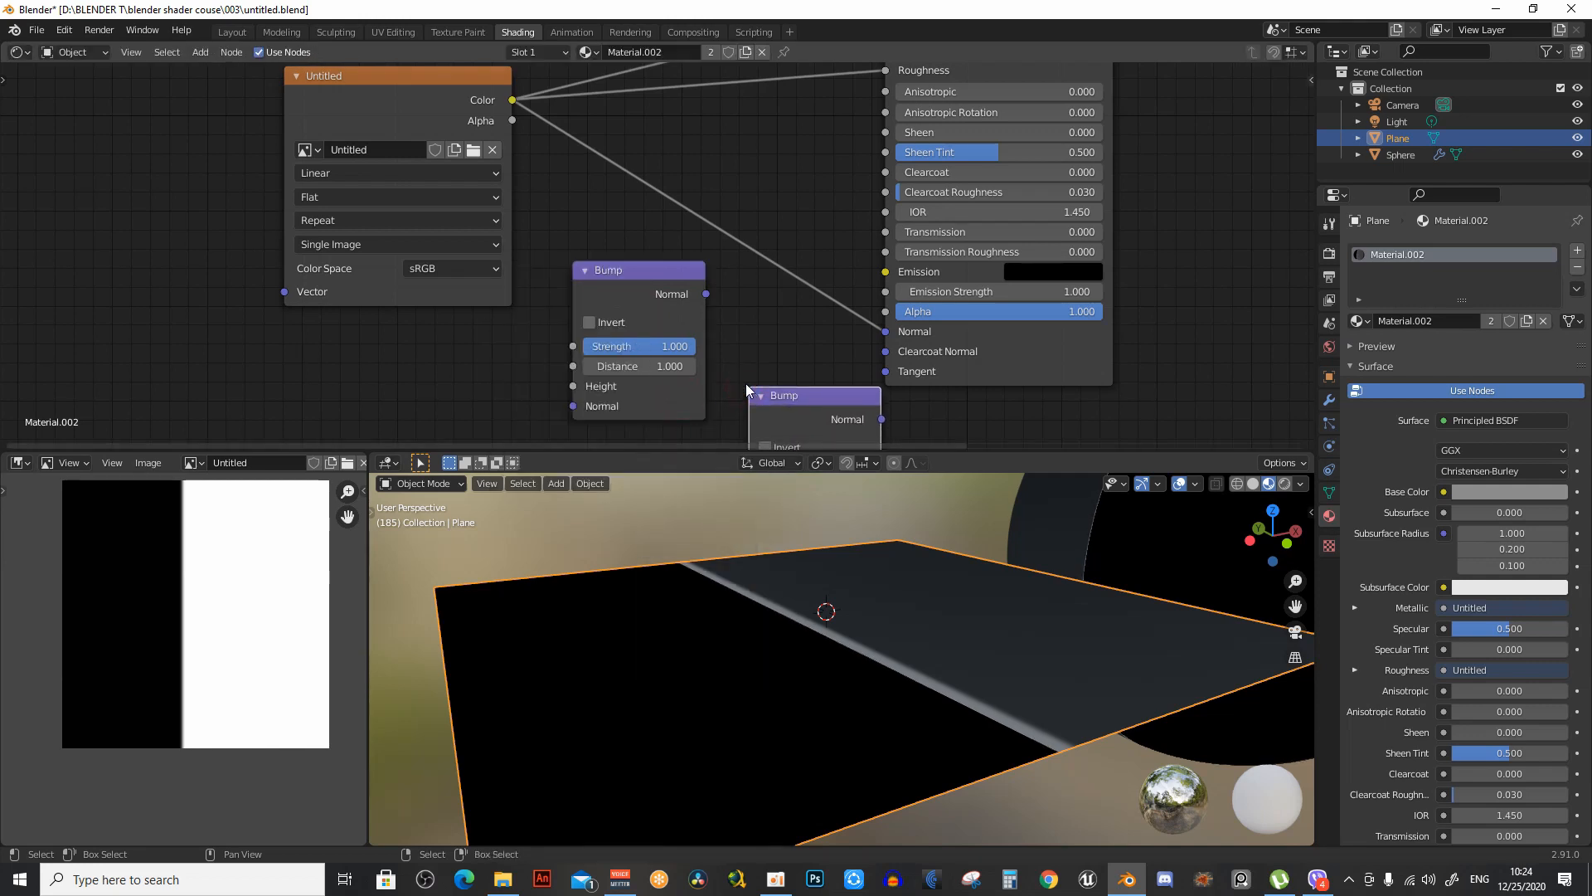
key("x")
Insert the Bump node into the link between the Untitled texture's Color and the Principled BSDF's Normal input
middle_click_drag(730, 391, 770, 380)
left_click(684, 272)
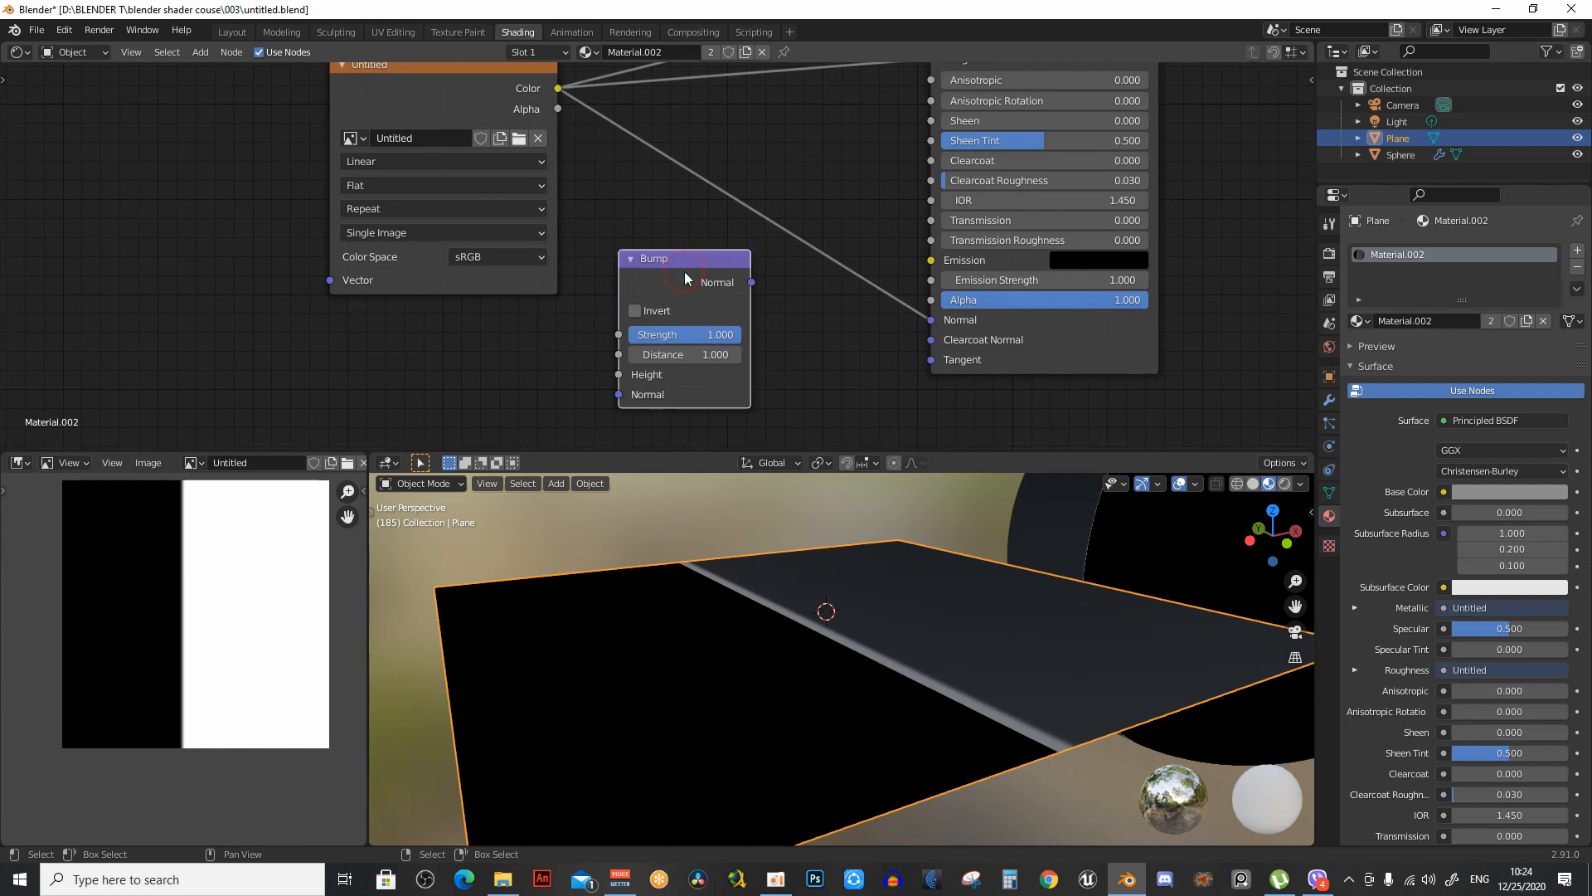
middle_click_drag(771, 325, 781, 360)
left_click_drag(663, 319, 724, 222)
middle_click_drag(821, 622, 809, 625)
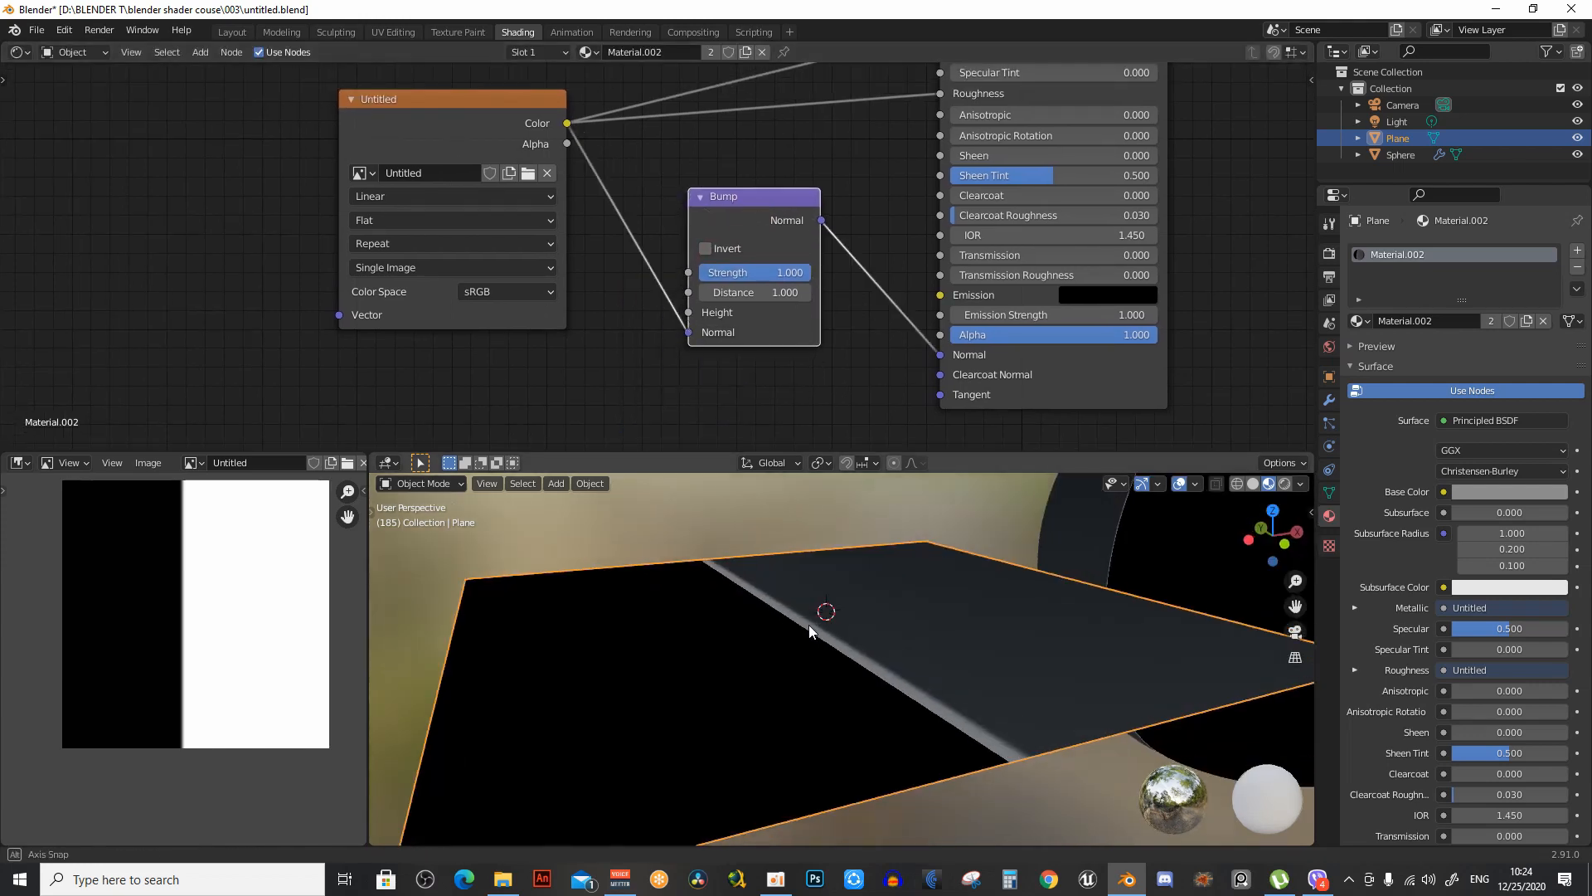
Move the Untitled texture's link from the Bump node's Normal input to its Height input and inspect the plane's edge
middle_click_drag(696, 312, 708, 325)
scroll(708, 325, "up", 1)
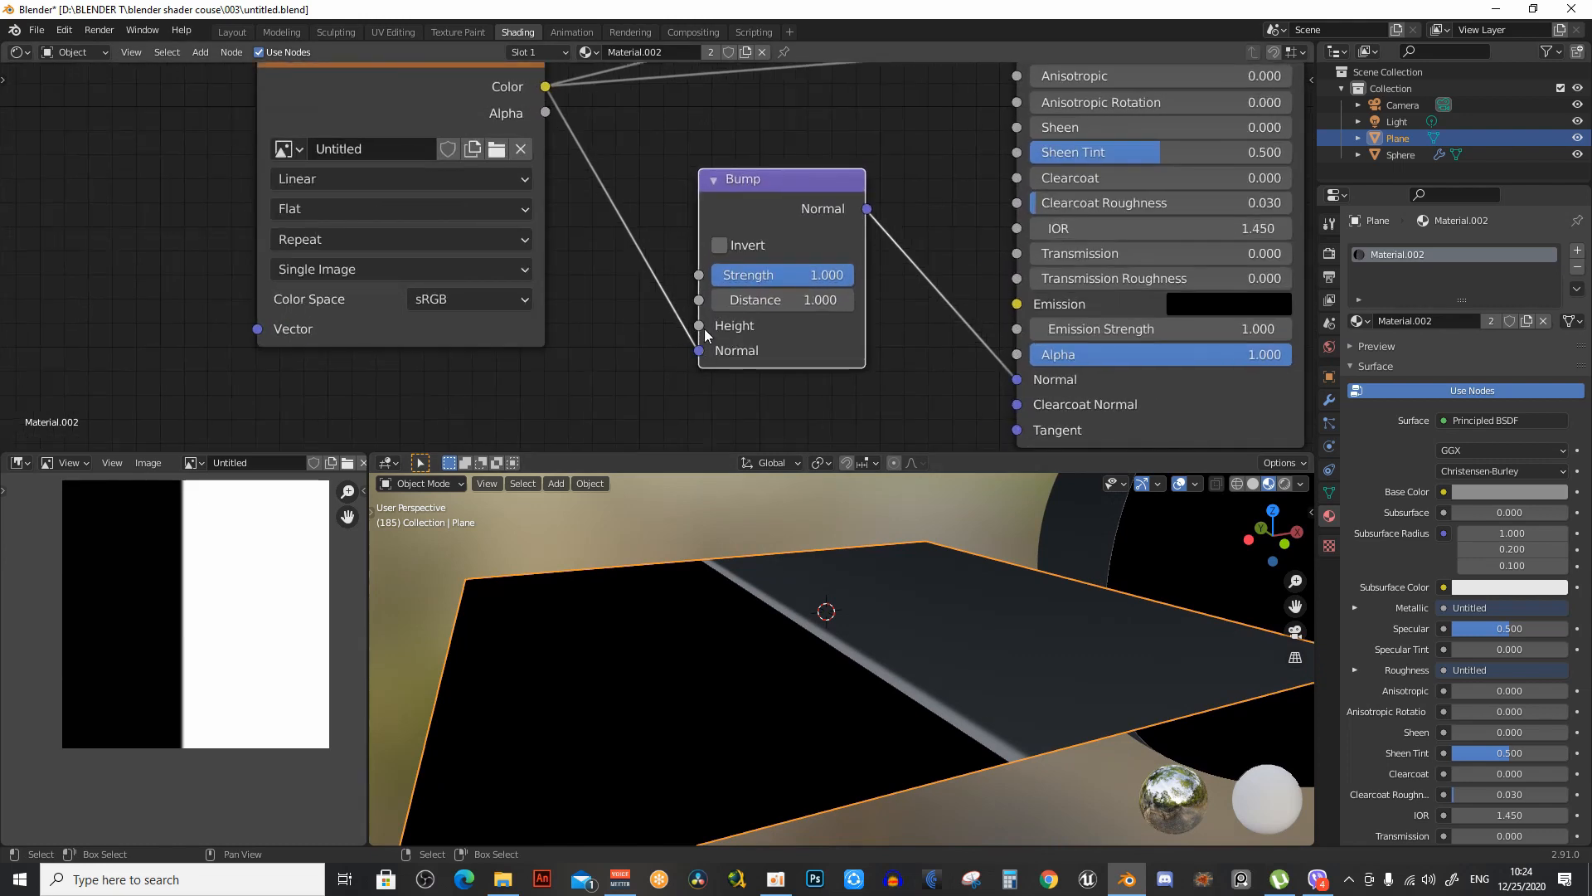
mouse_move(701, 326)
left_mouse_down()
mouse_move(649, 301)
mouse_move(701, 334)
left_mouse_up()
middle_click_drag(812, 602, 694, 635)
scroll(98, 559, "up", 2)
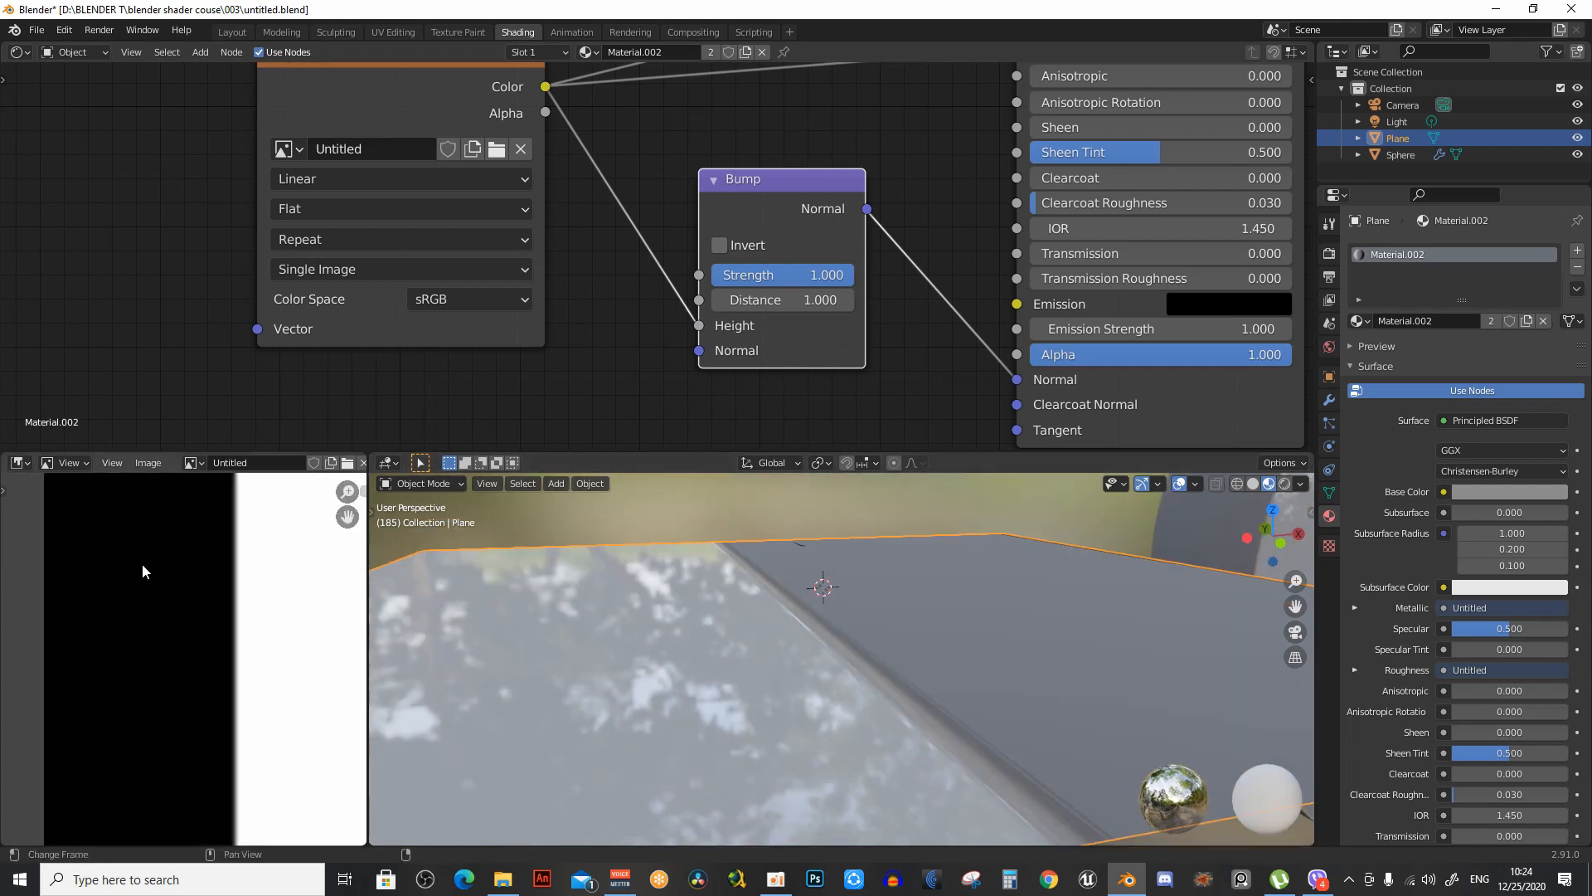
middle_click_drag(142, 564, 154, 564)
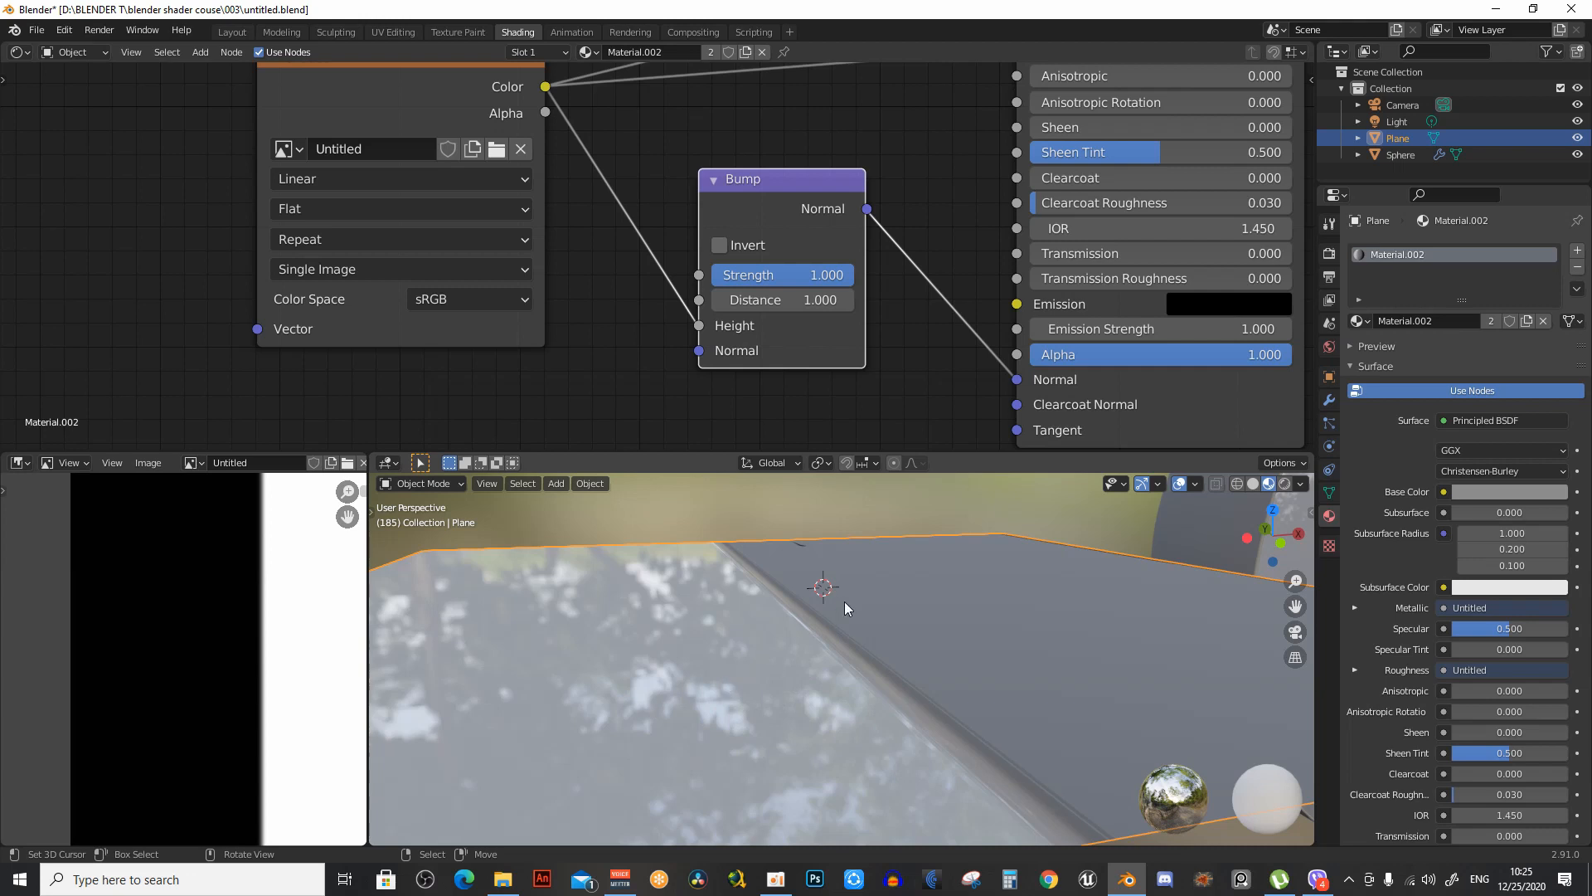
middle_click_drag(836, 639, 738, 639)
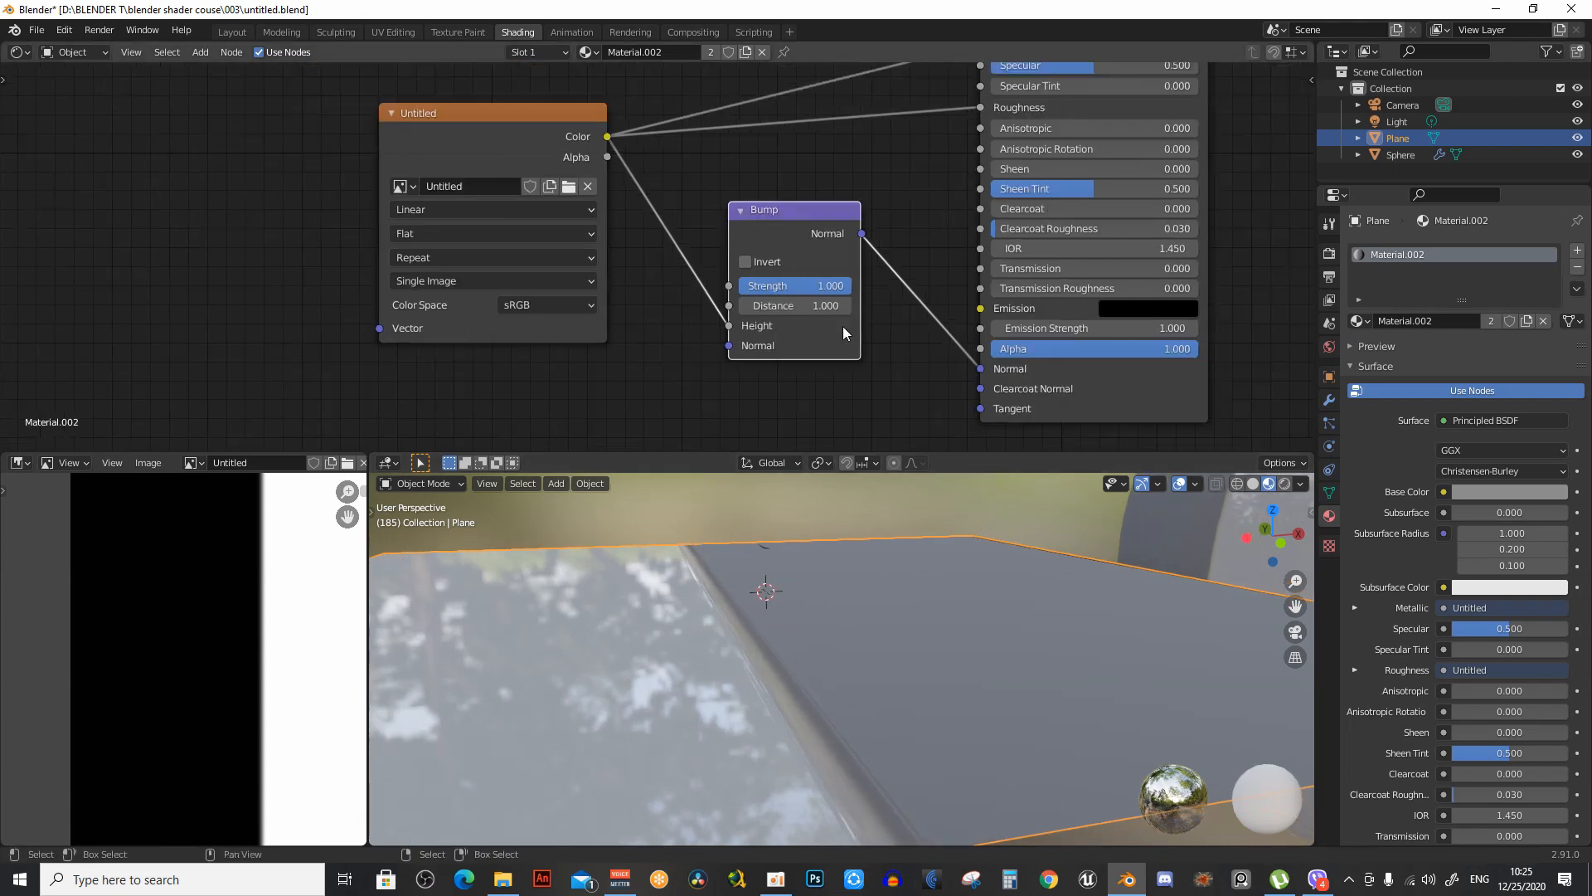
Examine how the Untitled texture feeds the Principled BSDF's Metallic and Roughness inputs and which inputs are still unconnected
middle_click_drag(842, 326, 842, 202)
scroll(828, 237, "up", 2)
scroll(831, 267, "down", 1)
middle_click_drag(831, 267, 845, 264)
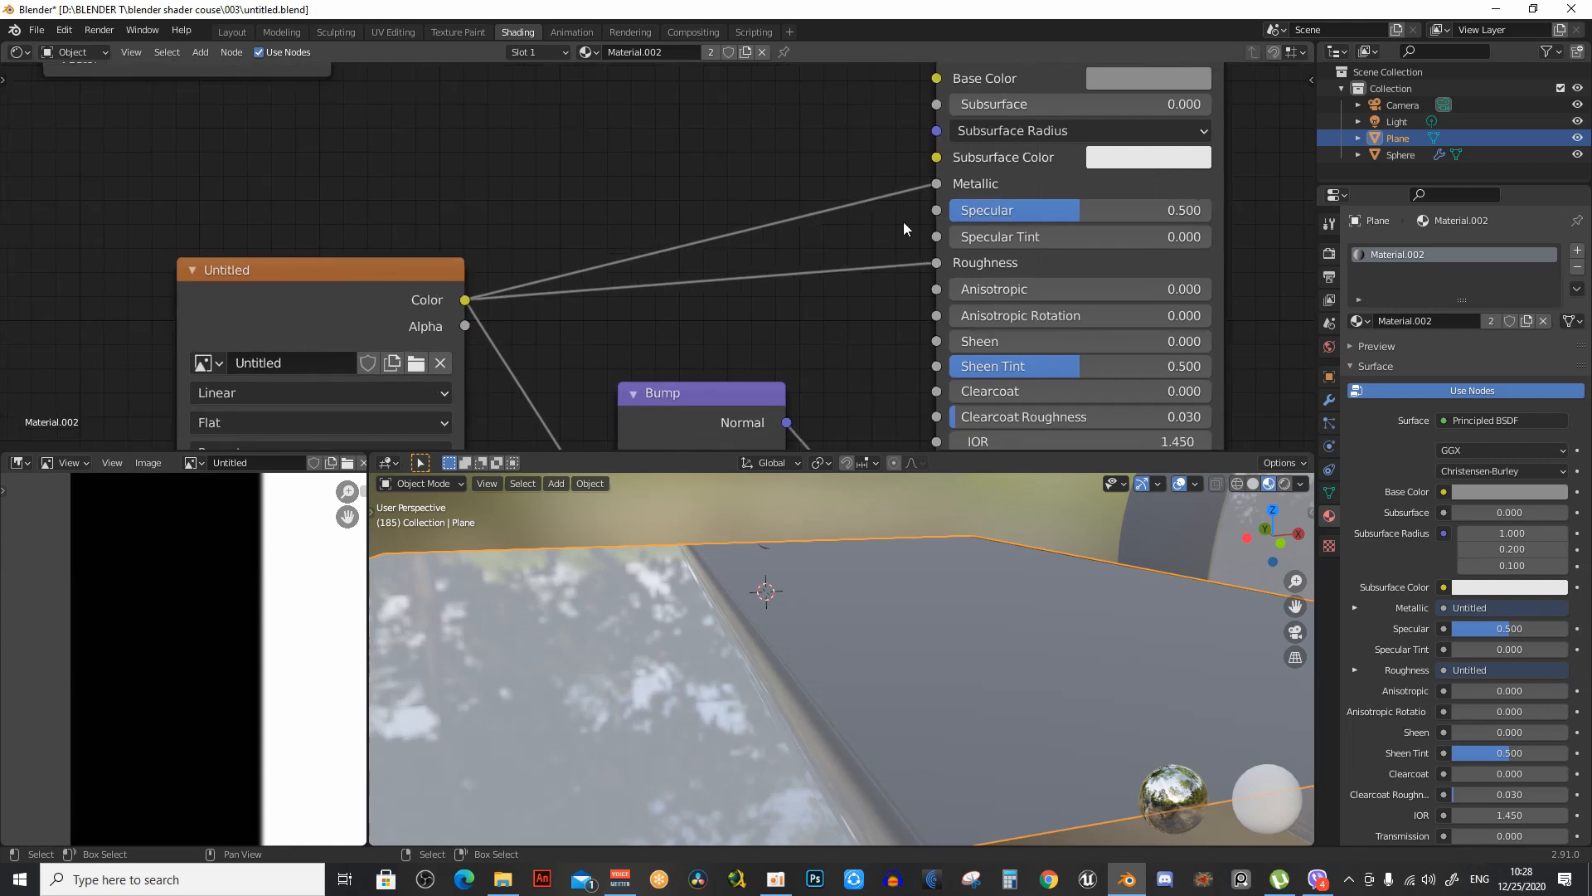
middle_click_drag(922, 204, 750, 220)
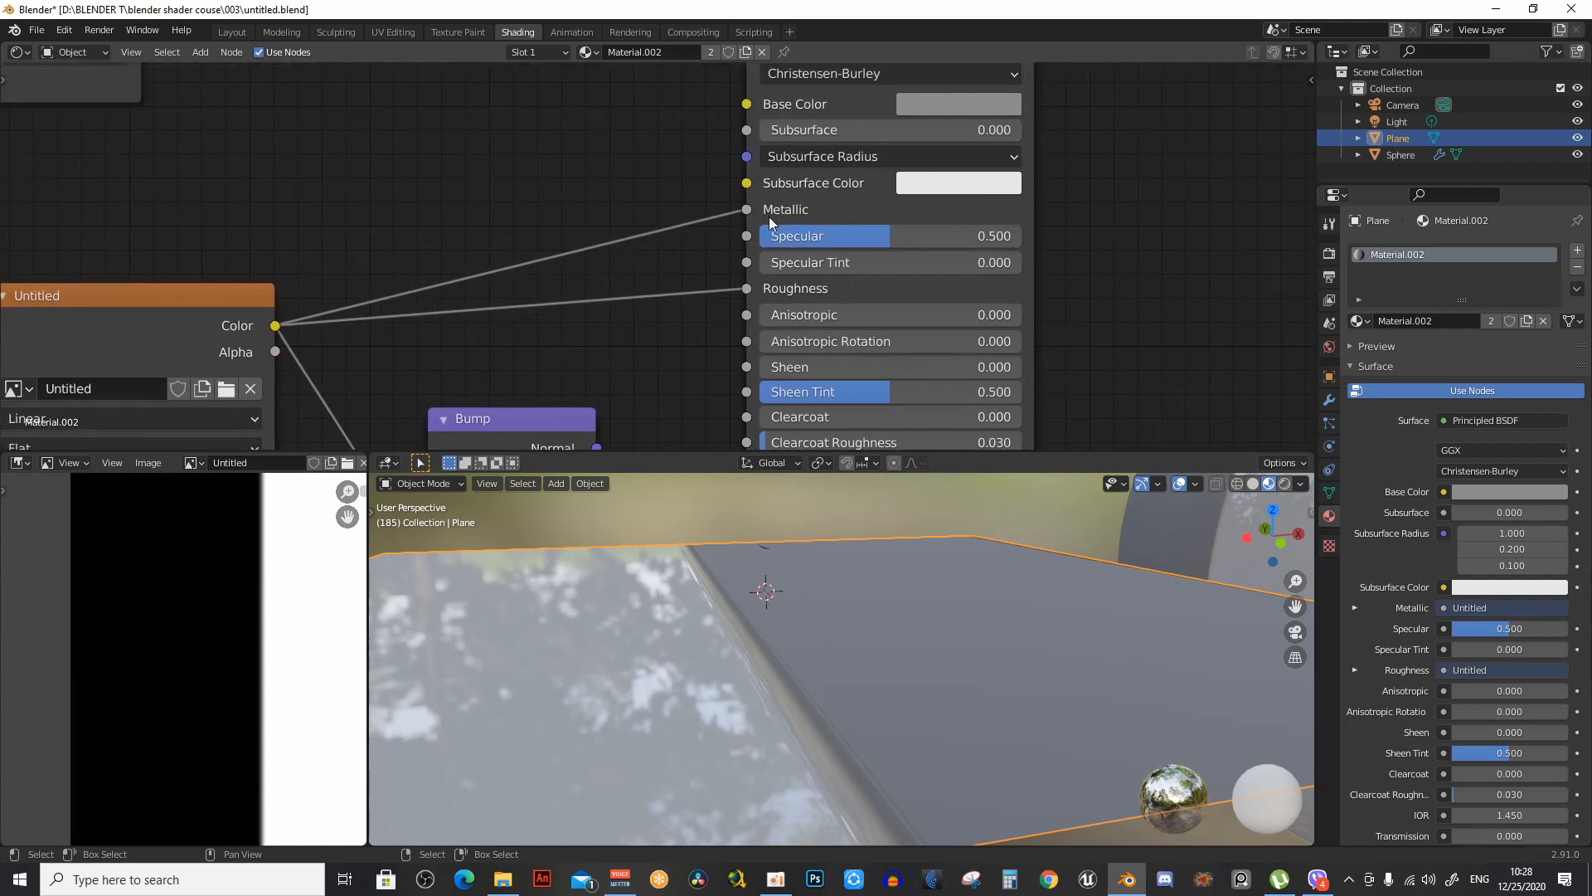
middle_click_drag(785, 267, 743, 211)
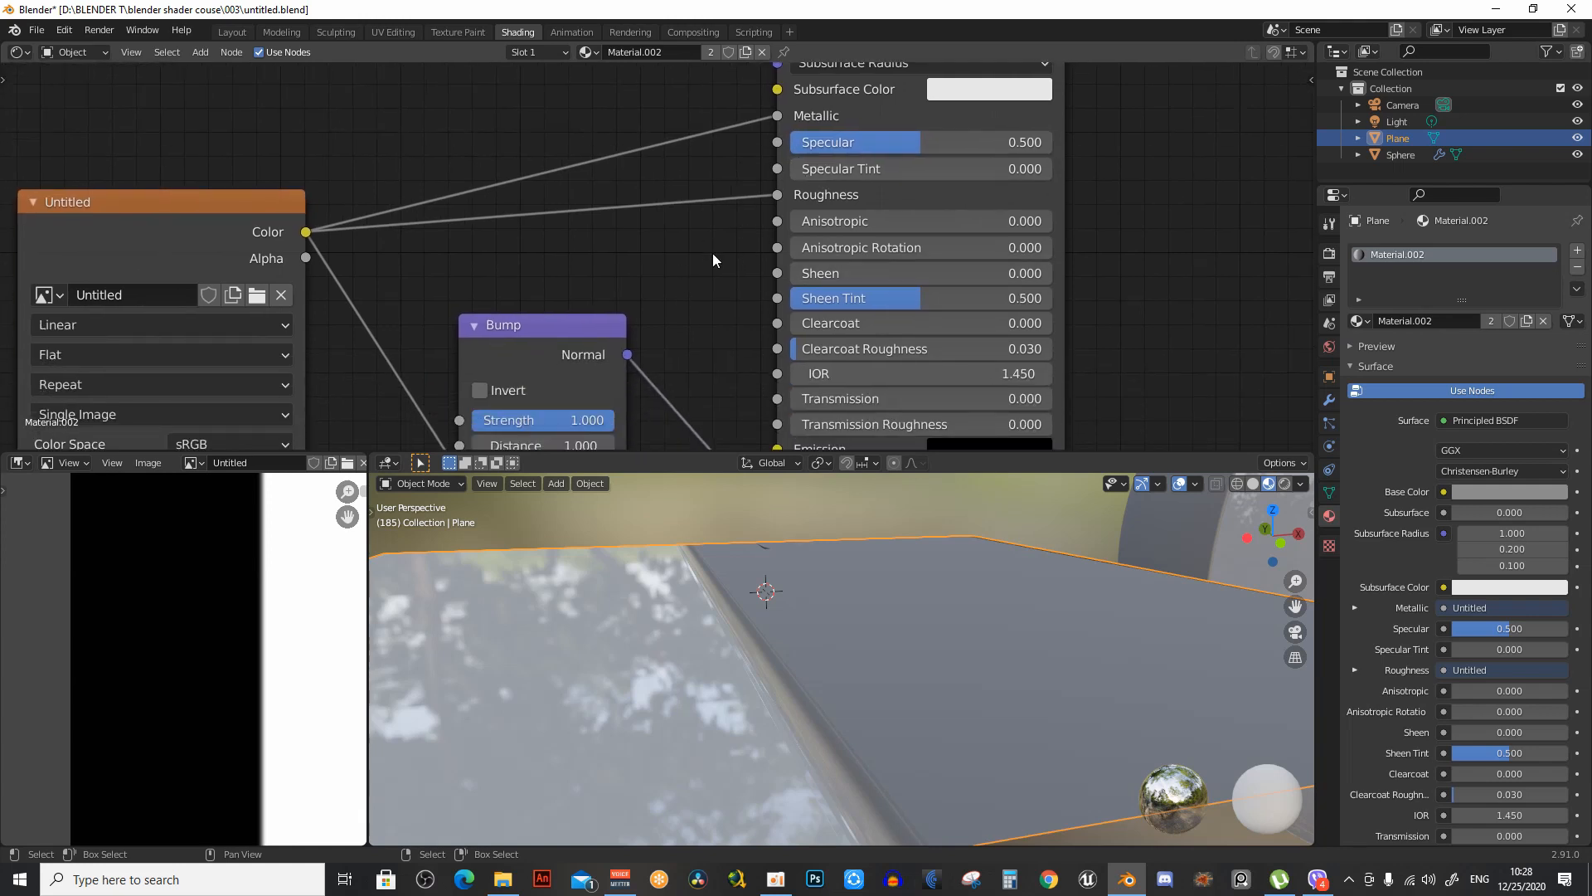
middle_click_drag(829, 270, 863, 257)
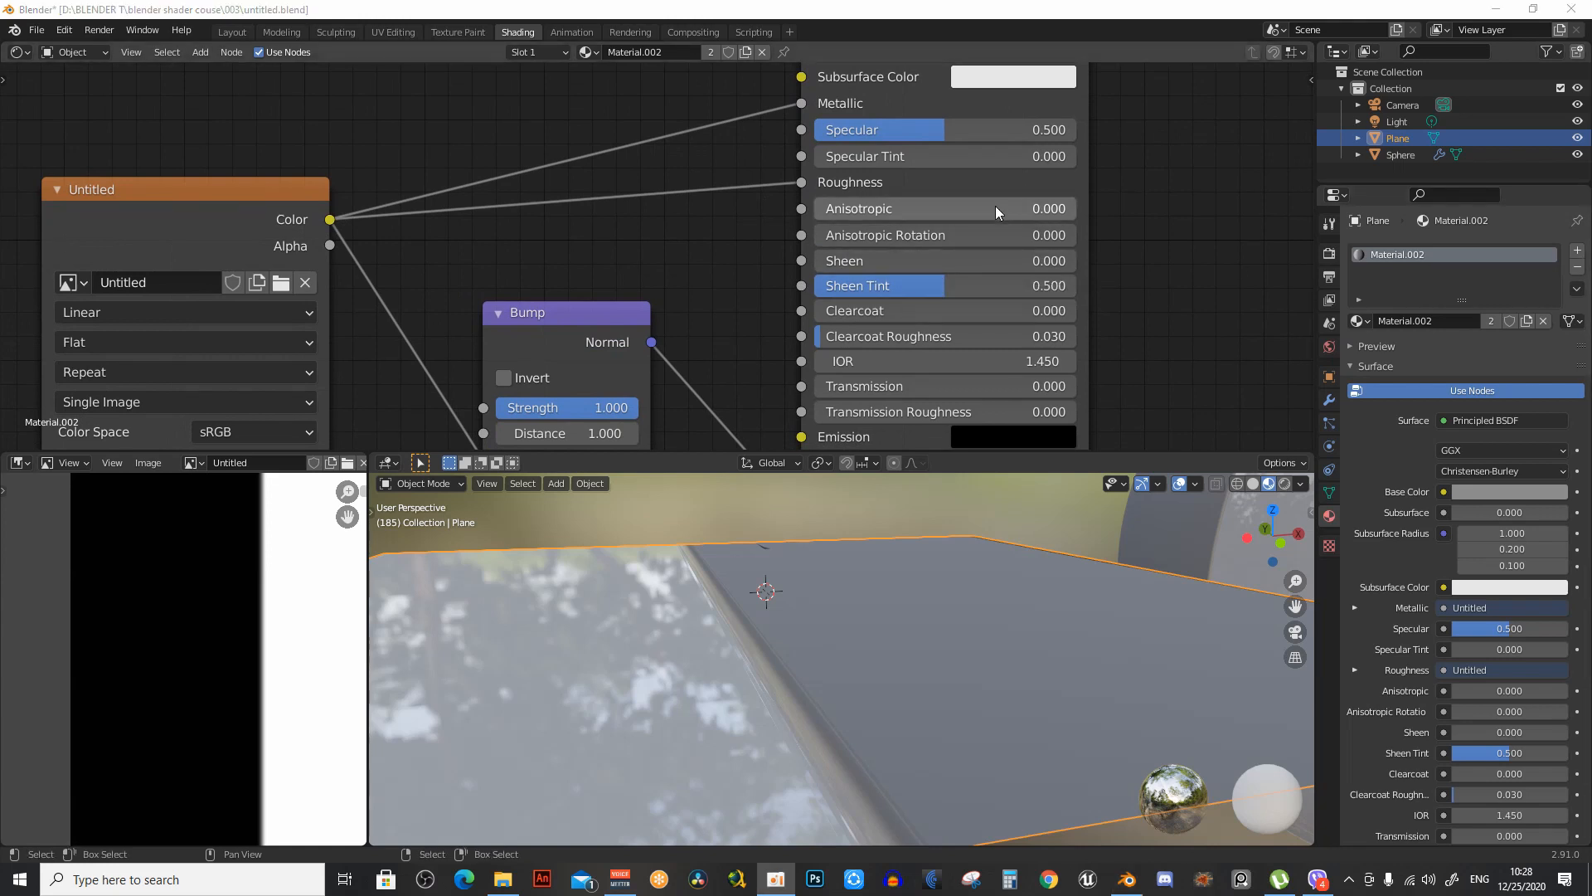
middle_click_drag(995, 208, 1005, 315)
middle_click_drag(895, 153, 913, 323)
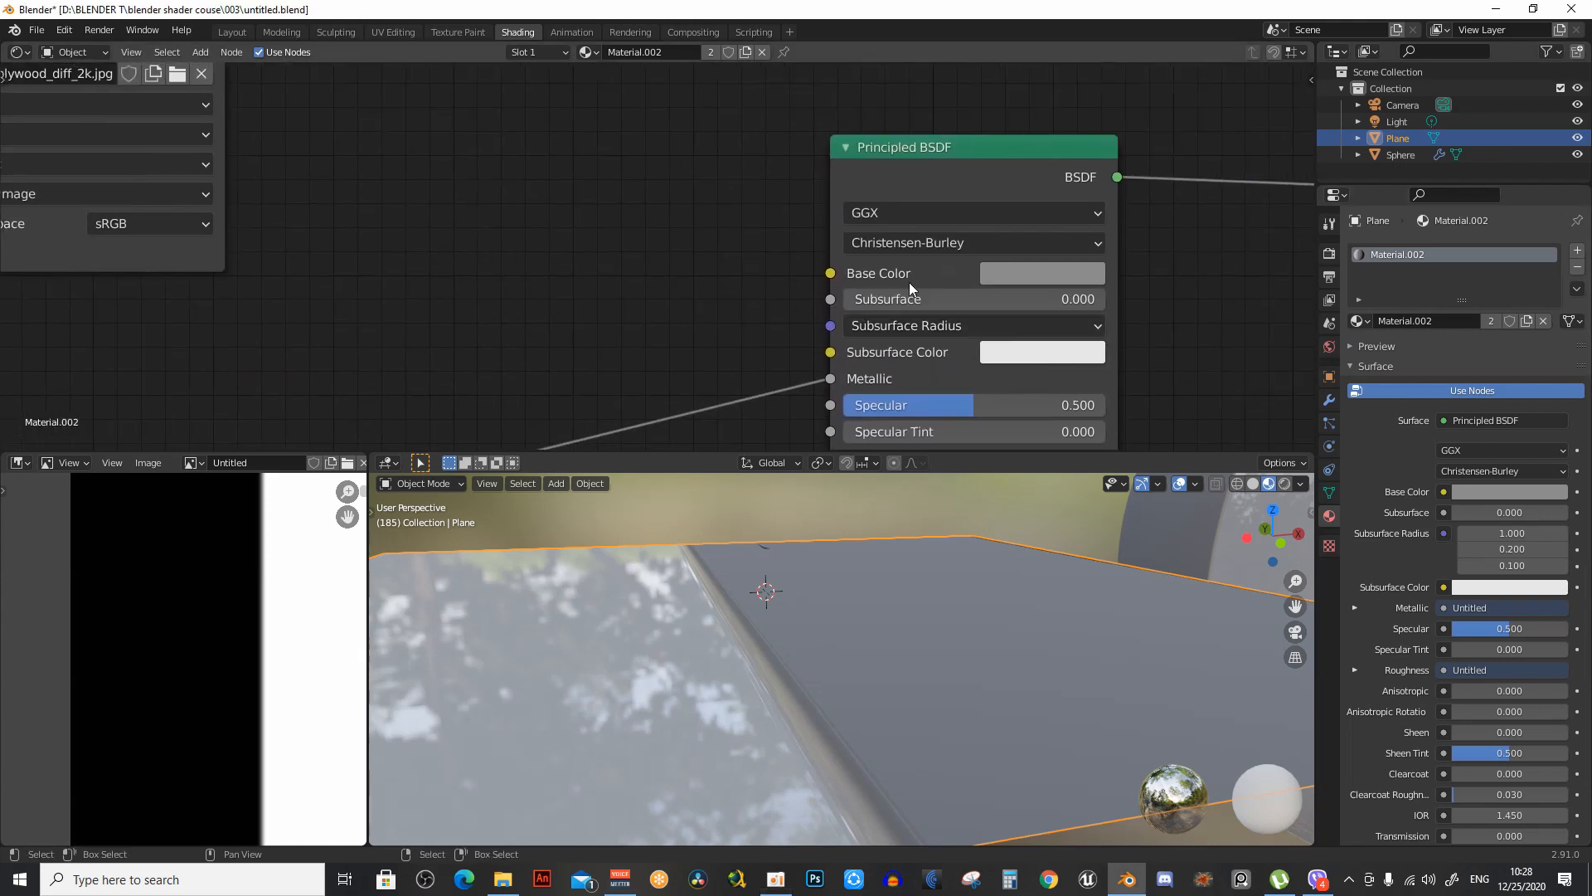
scroll(871, 279, "up", 2)
scroll(602, 270, "down", 2)
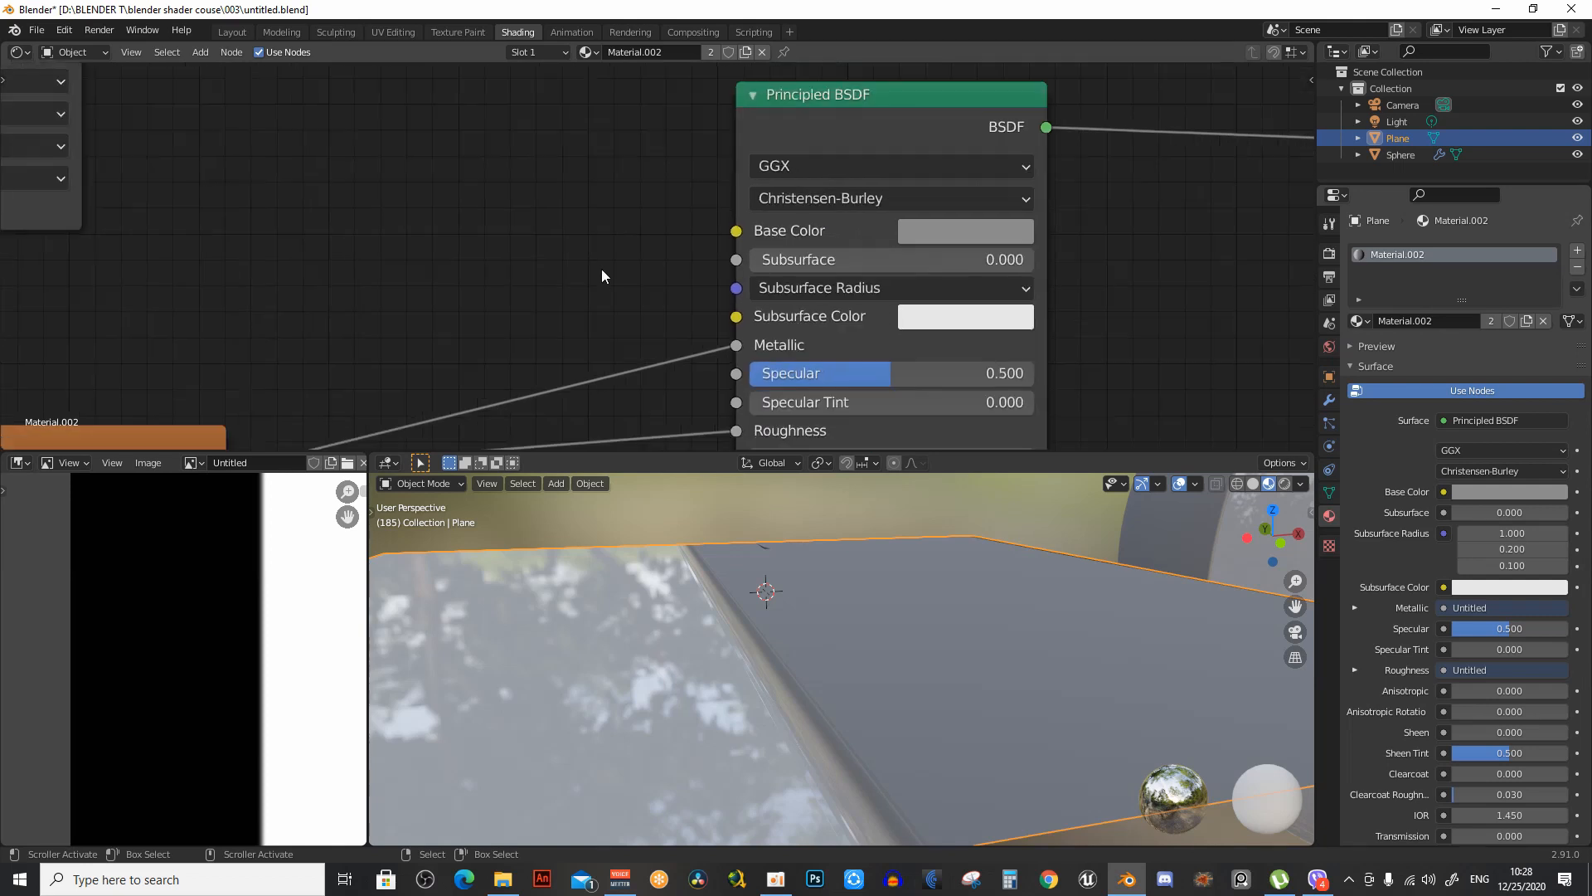
Add a MixRGB node between the plywood_diff_2k.jpg texture and the Principled BSDF
middle_click_drag(461, 277, 734, 330)
scroll(721, 330, "down", 3)
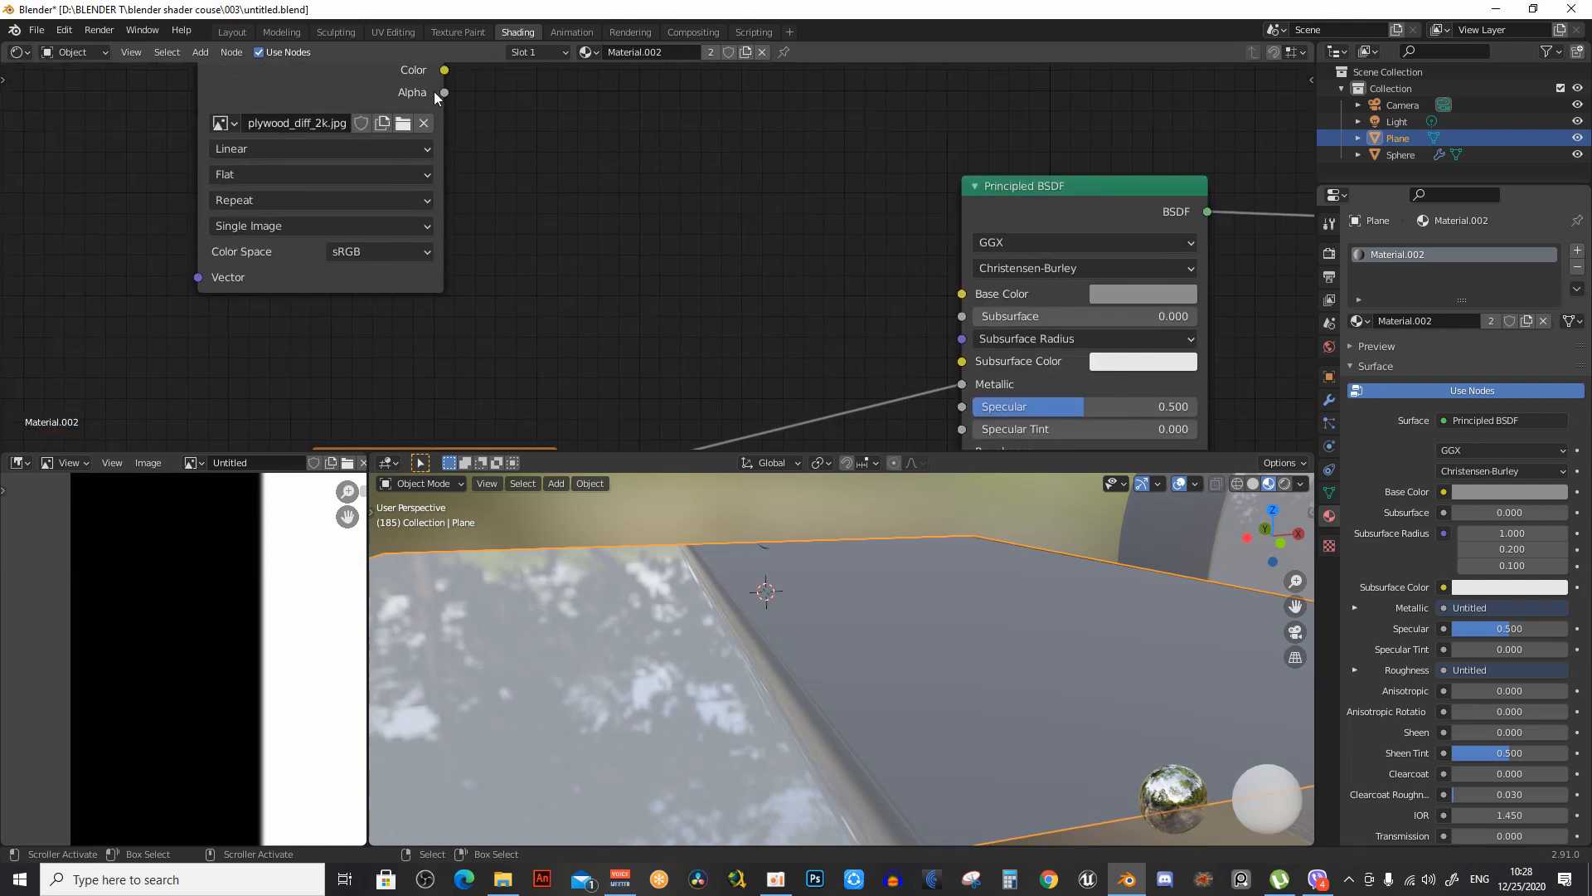
middle_click_drag(911, 315, 917, 315)
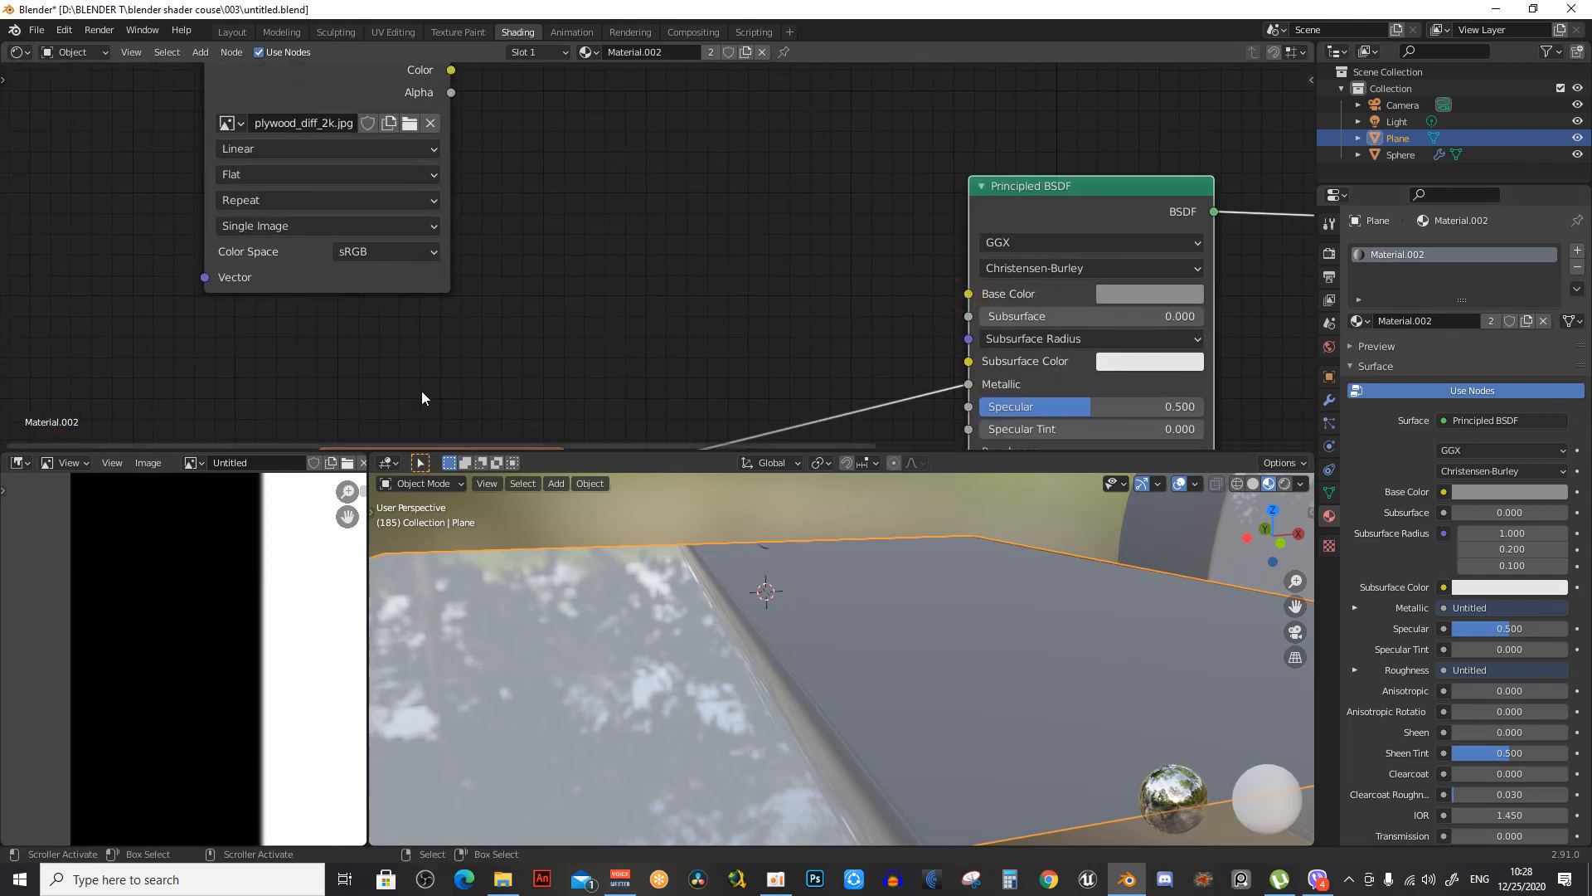
middle_click_drag(526, 281, 640, 272)
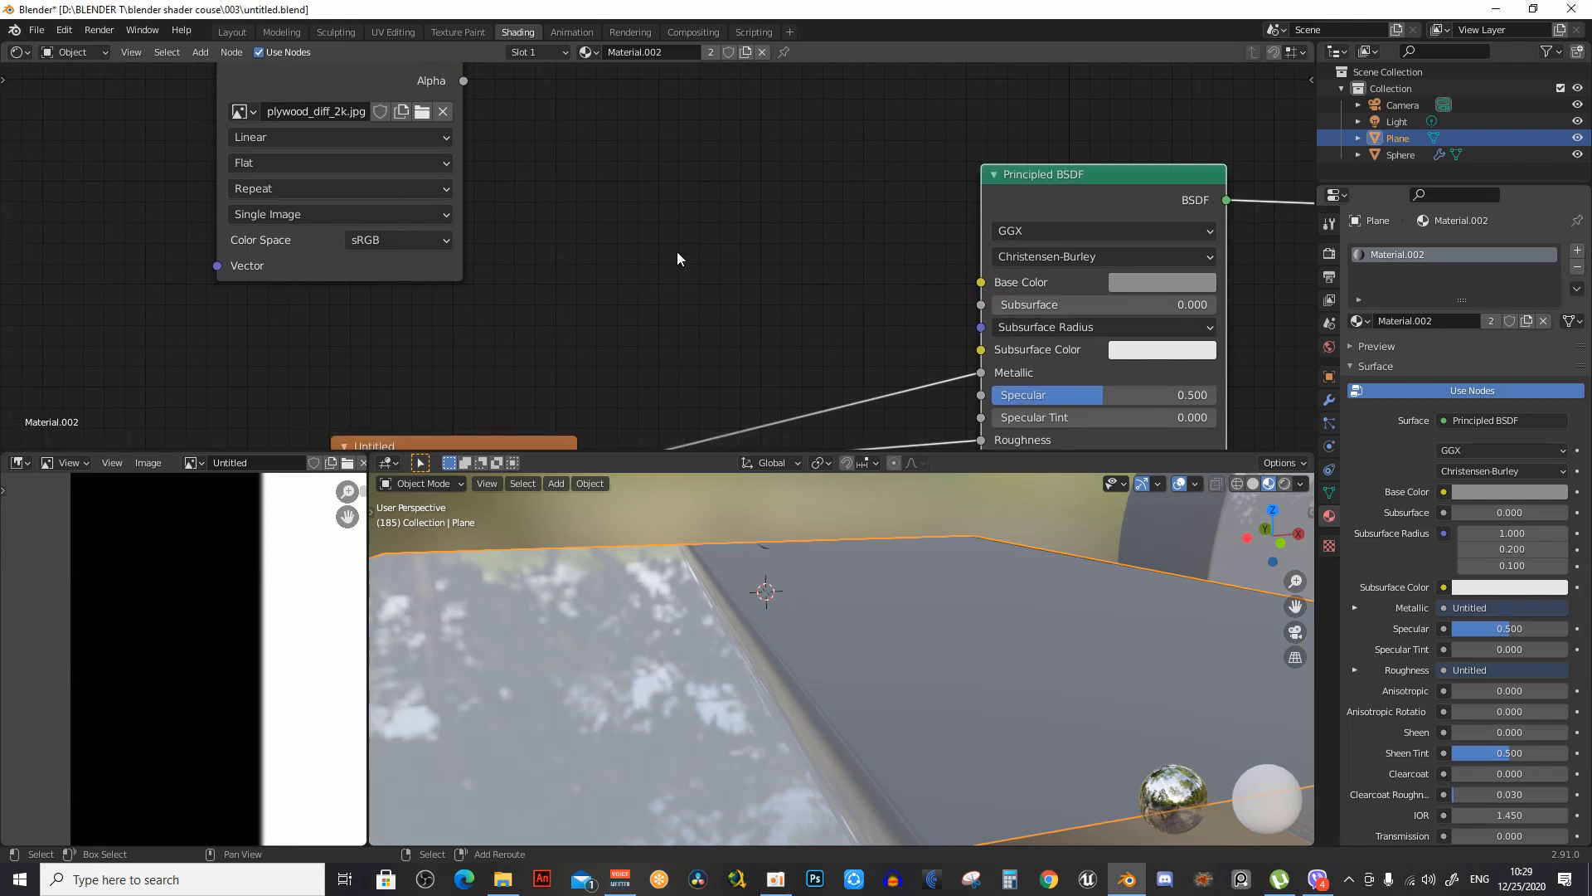
key("shift+a")
mouse_move(680, 232)
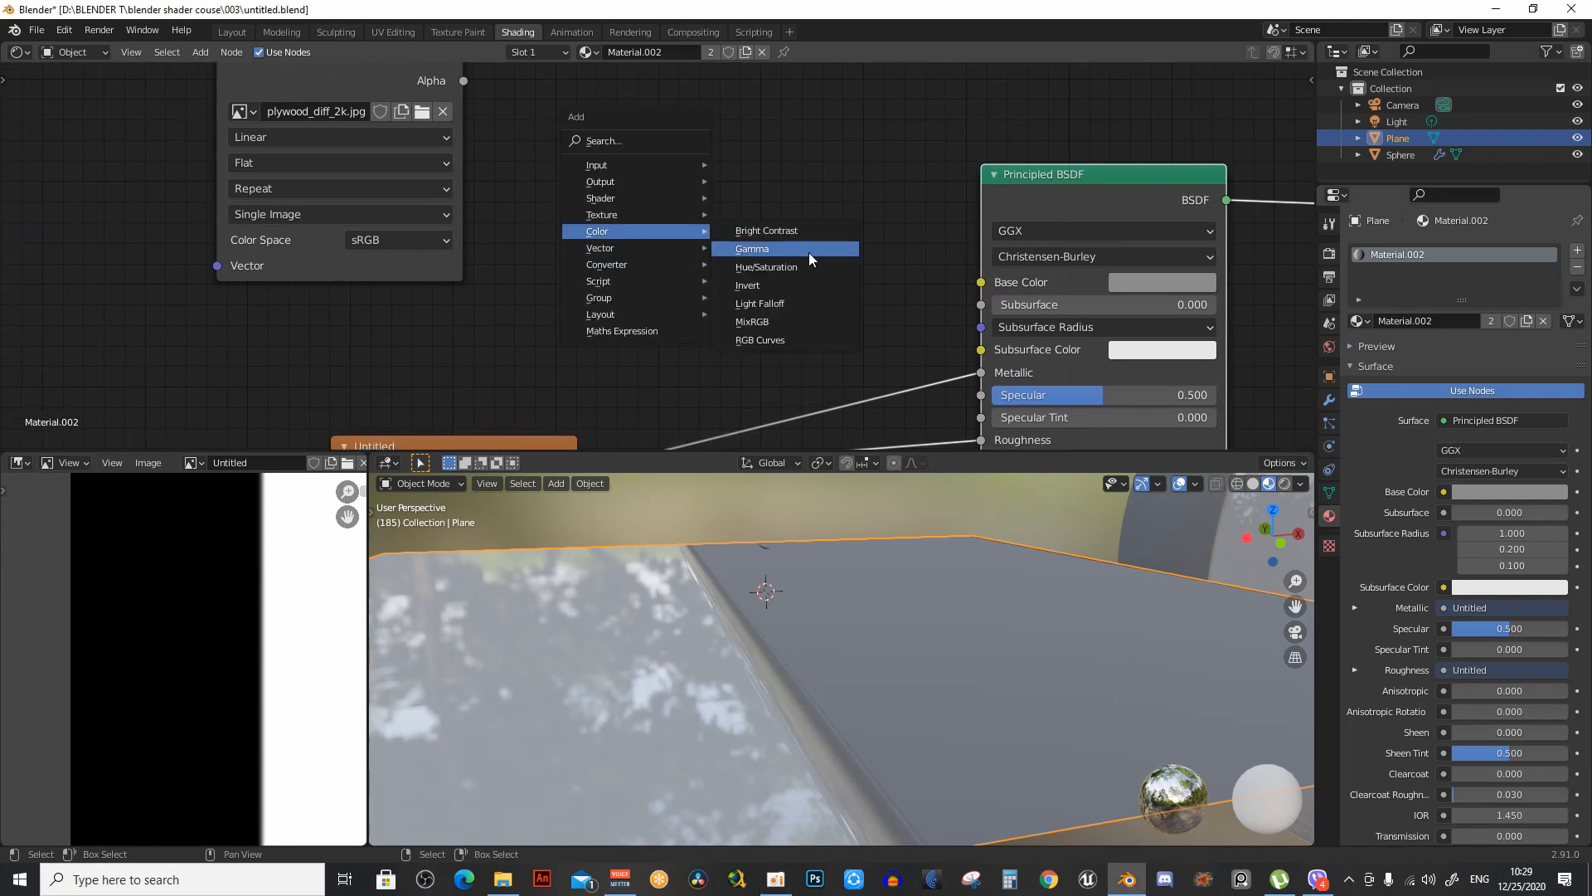
left_click(760, 322)
left_click(733, 282)
key("shift+a")
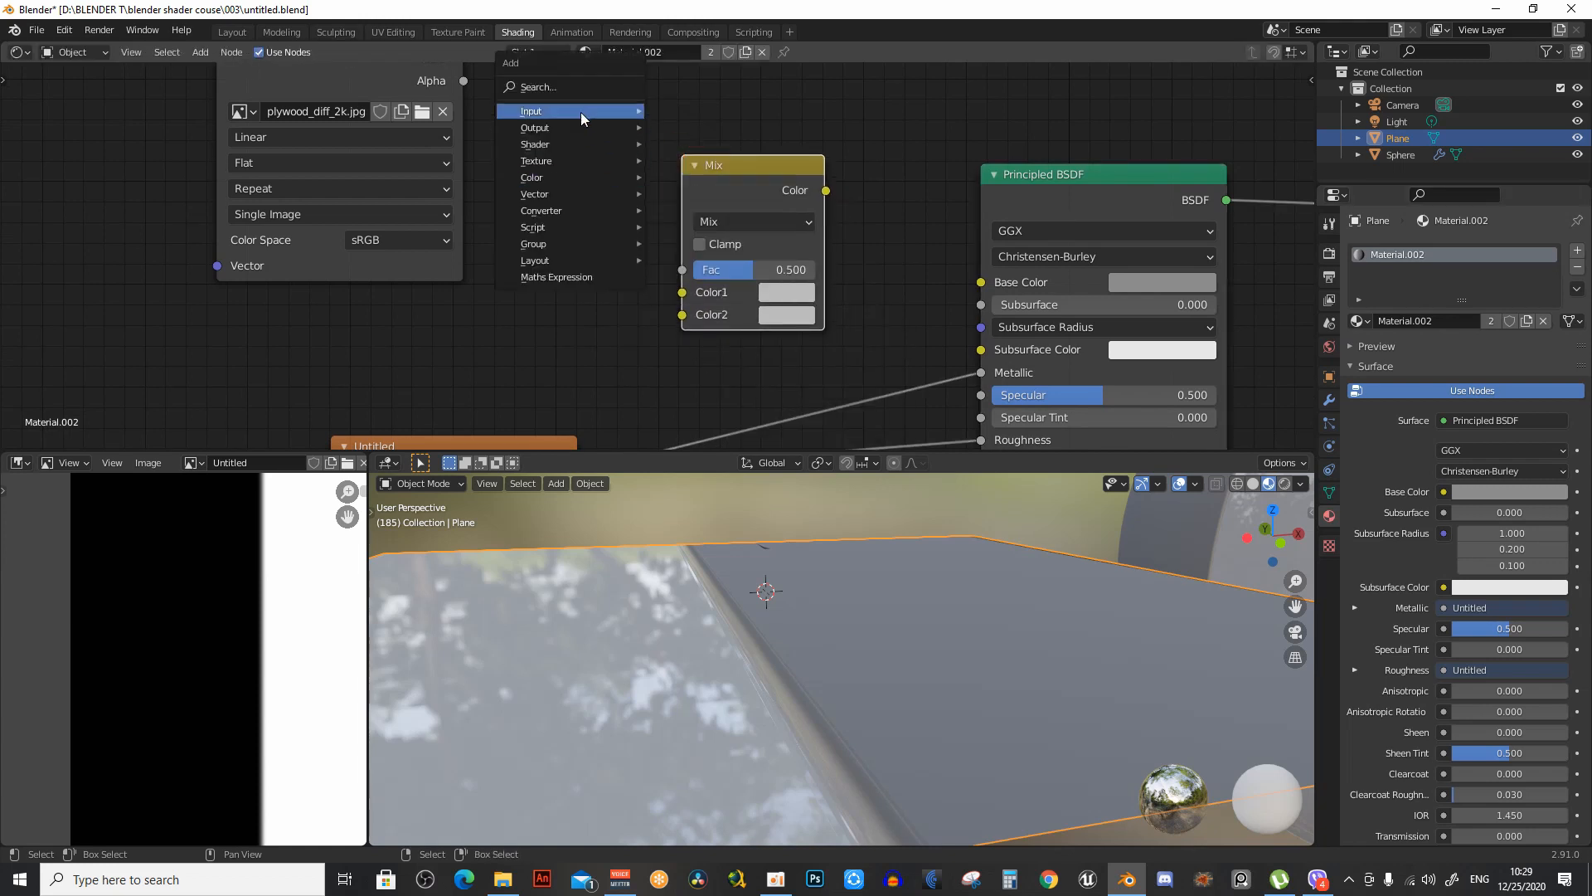
left_click(572, 87)
type("mix")
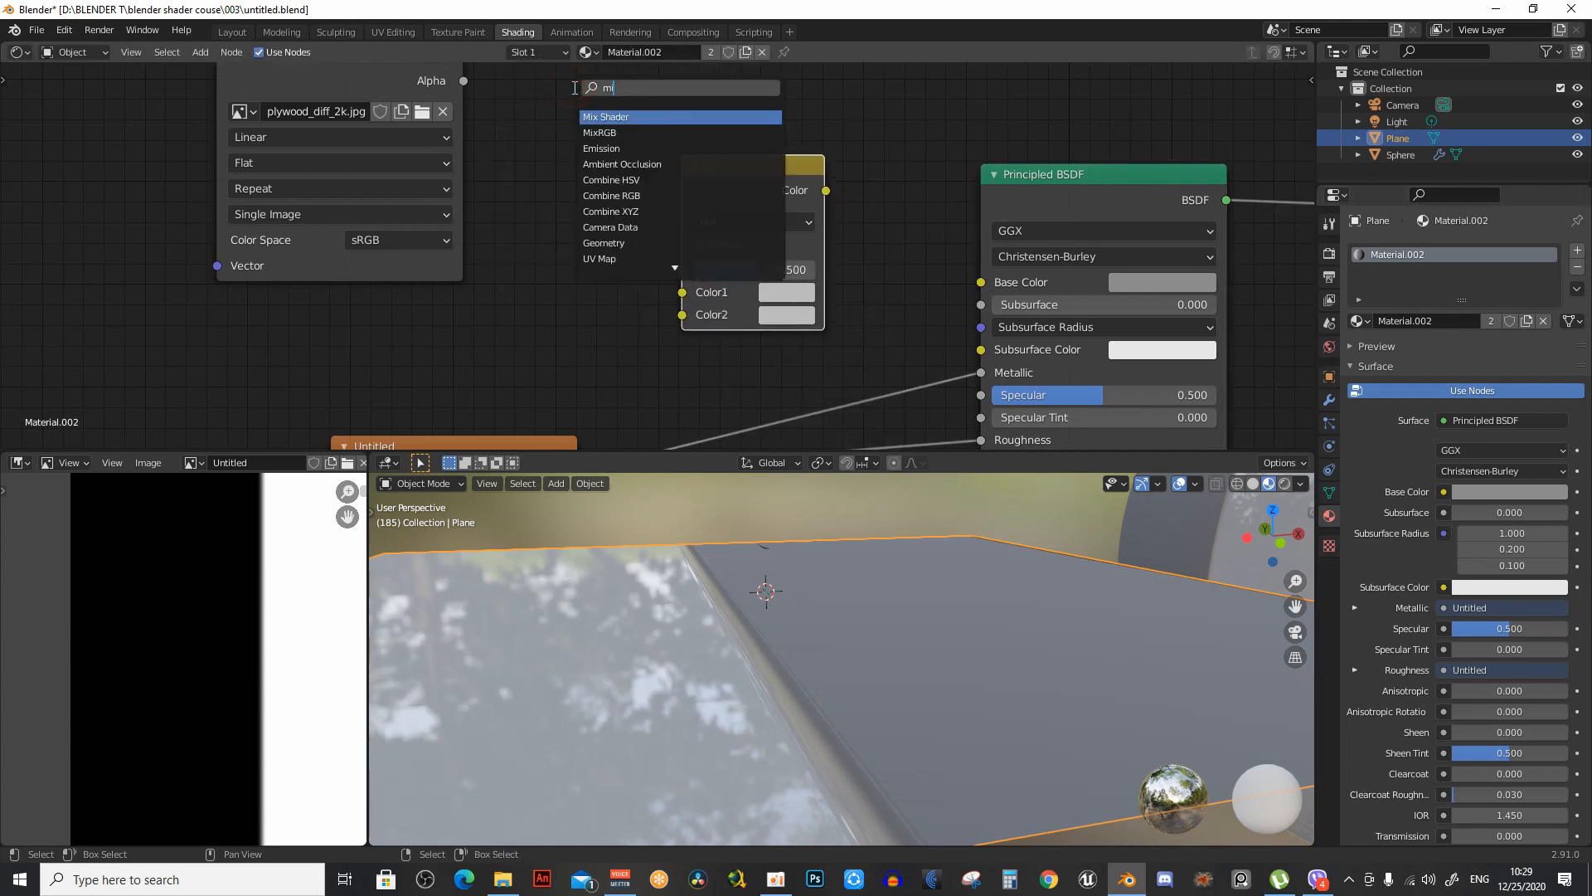
left_click(618, 134)
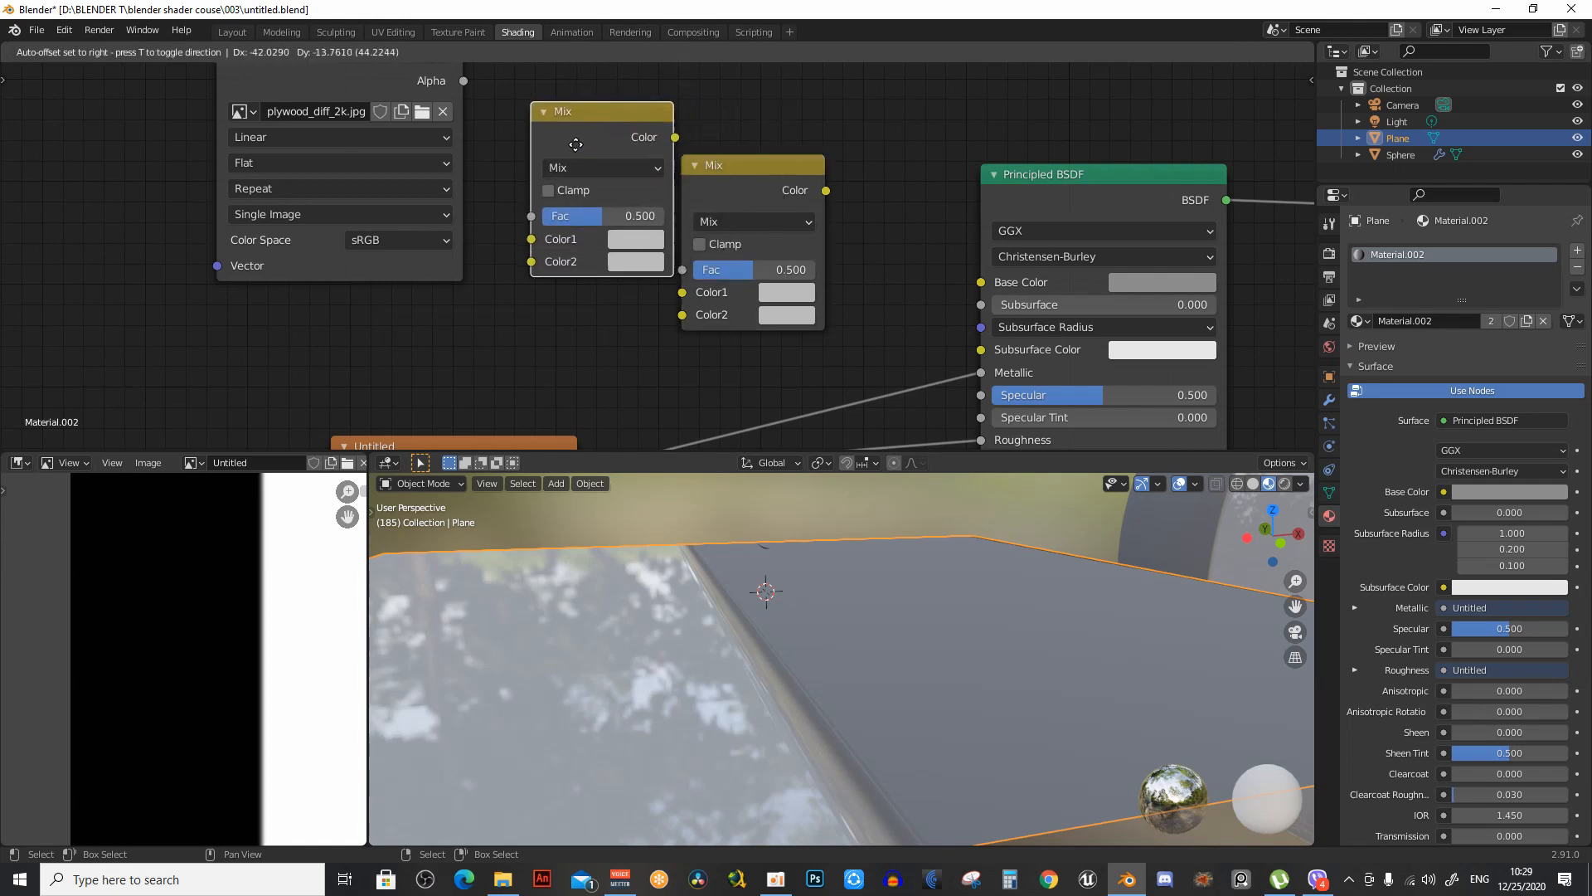
left_click(554, 185)
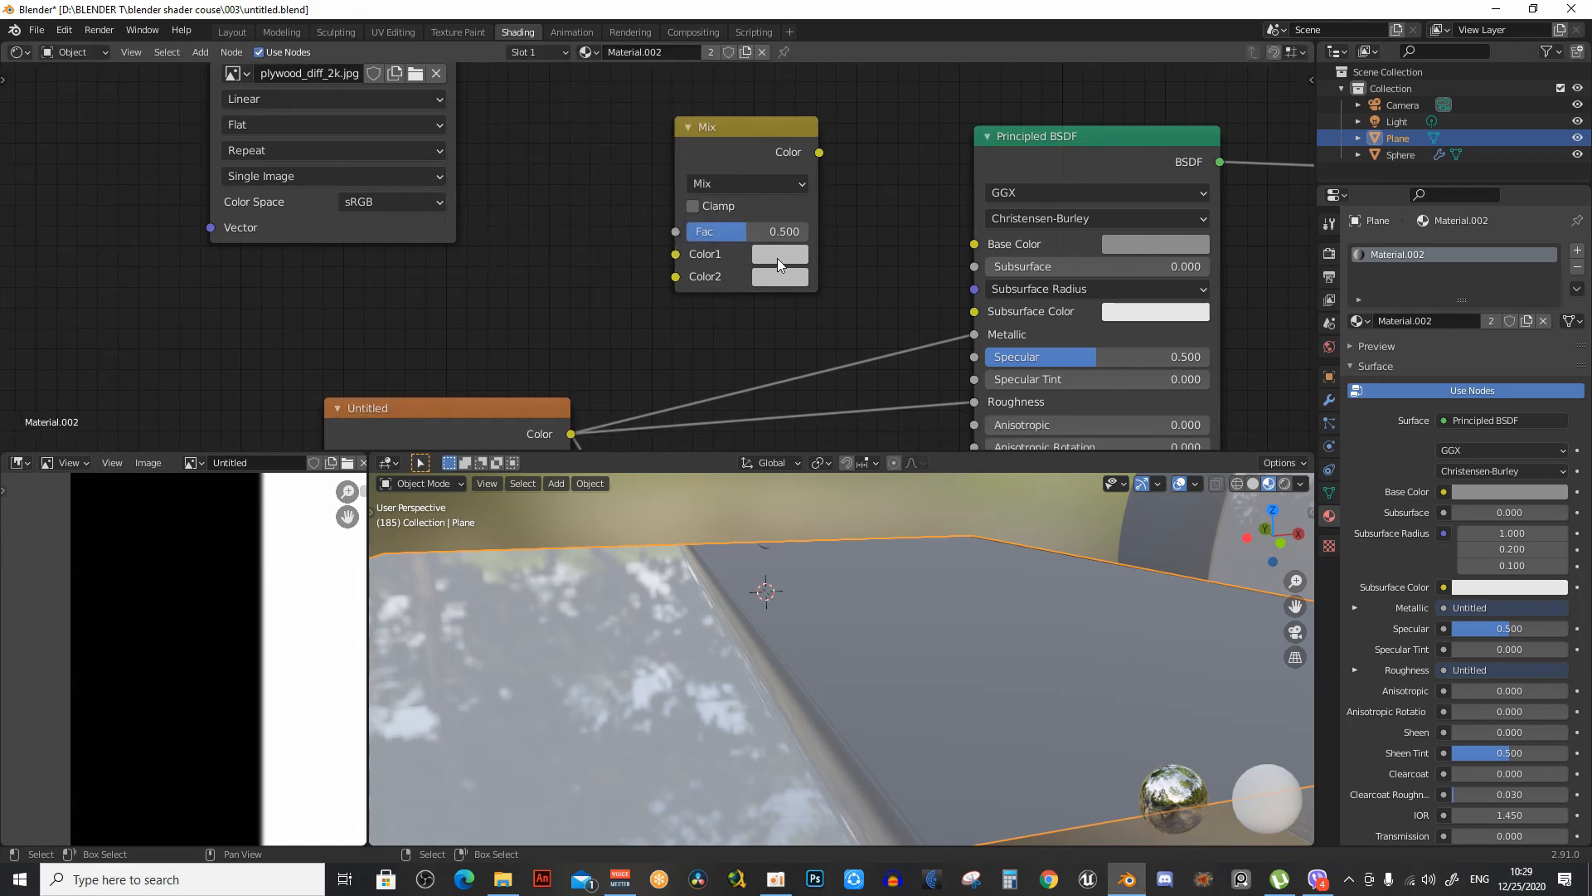
Set the Mix node's Color1 to green and its Color2 to pink
scroll(779, 255, "up", 3)
left_click(779, 253)
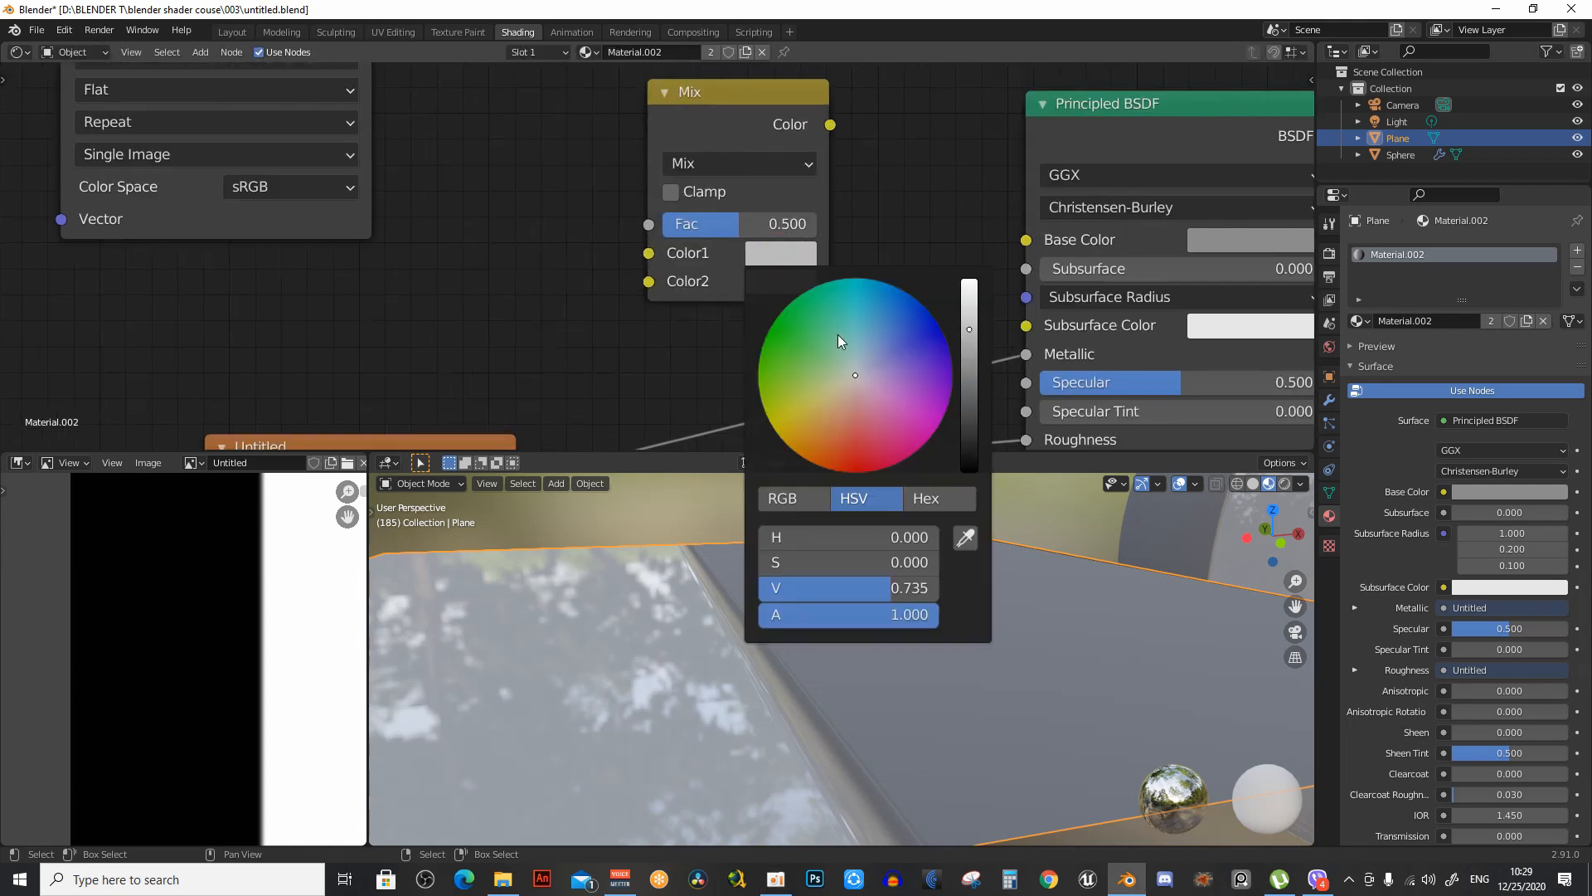
left_click_drag(836, 348, 809, 325)
middle_click_drag(861, 241, 852, 149)
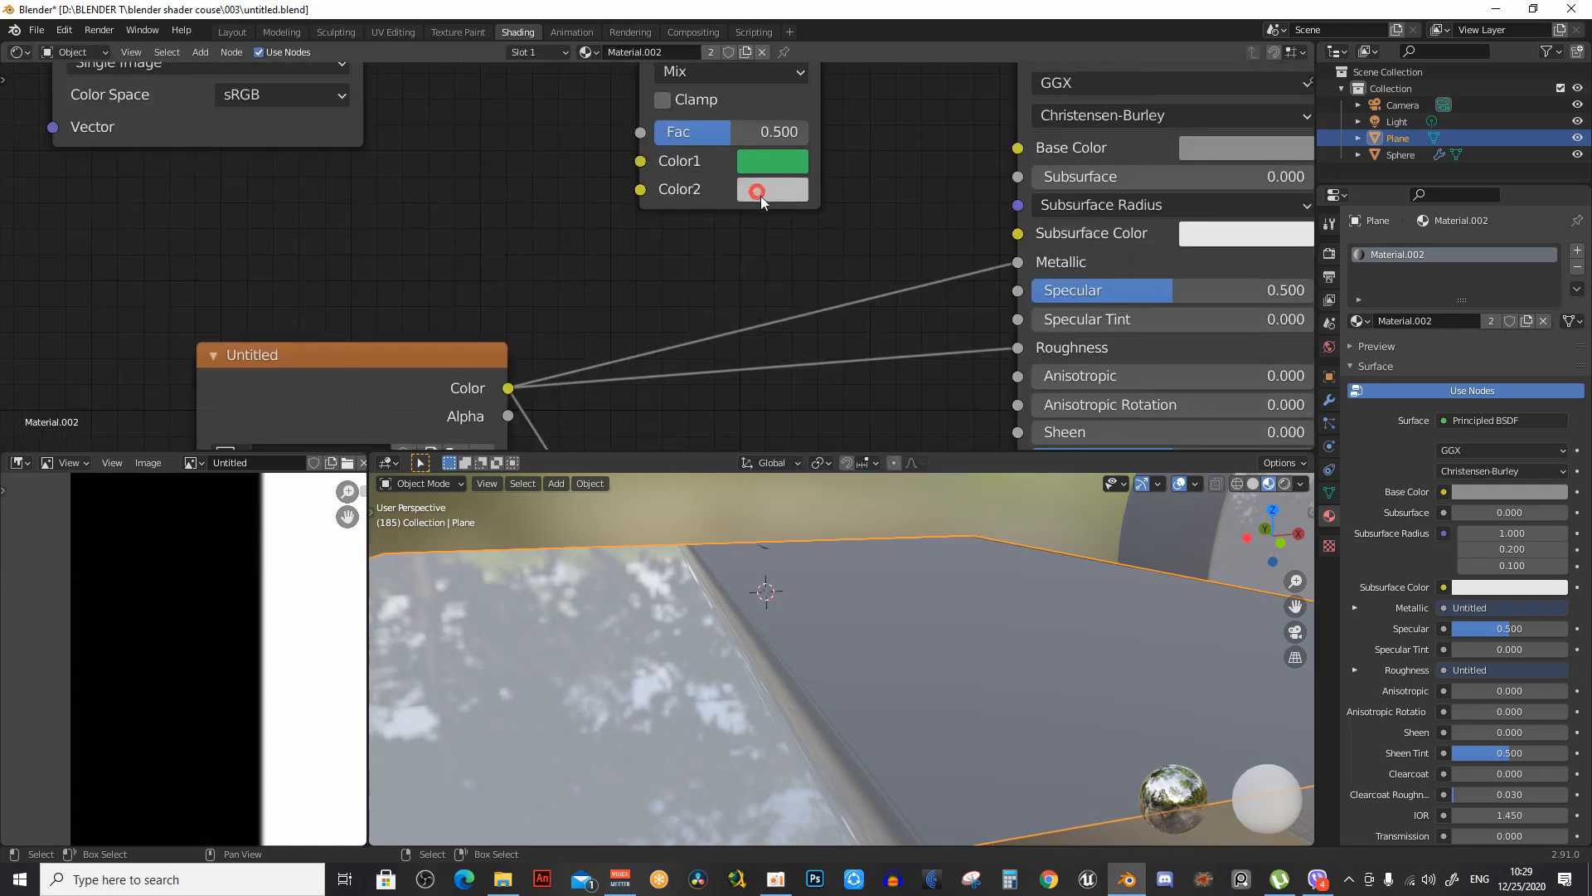
left_click(783, 194)
left_click(884, 363)
Shift the Untitled texture node away from the Mix node and connect its Color output to the Mix node's Fac input
scroll(623, 259, "down", 4)
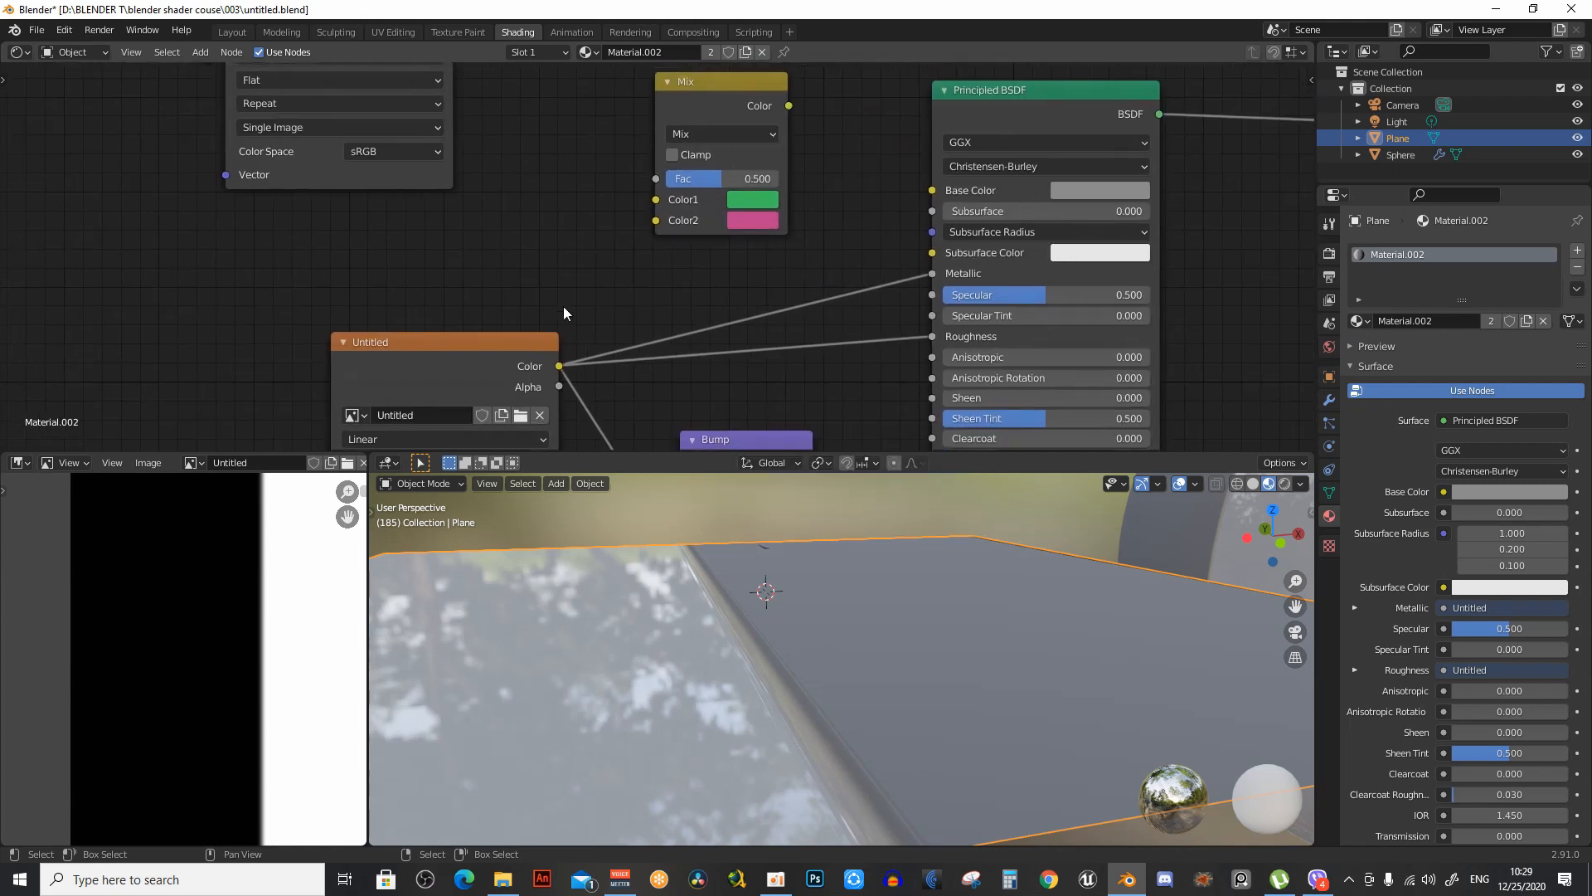
left_click_drag(502, 344, 441, 342)
middle_click_drag(524, 320, 538, 303)
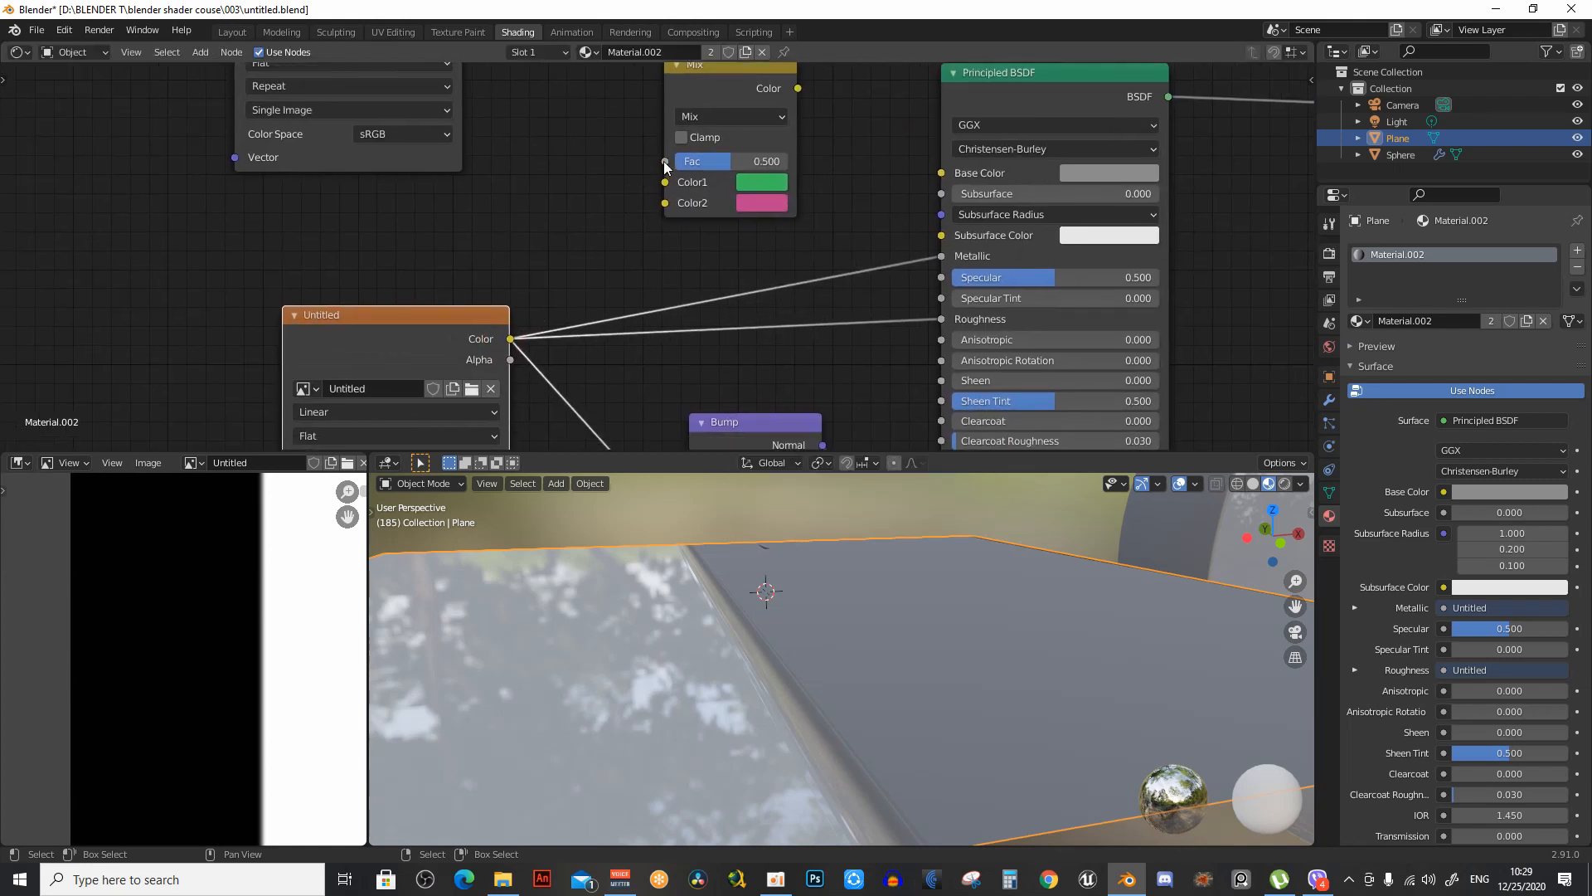
left_click_drag(665, 162, 510, 339)
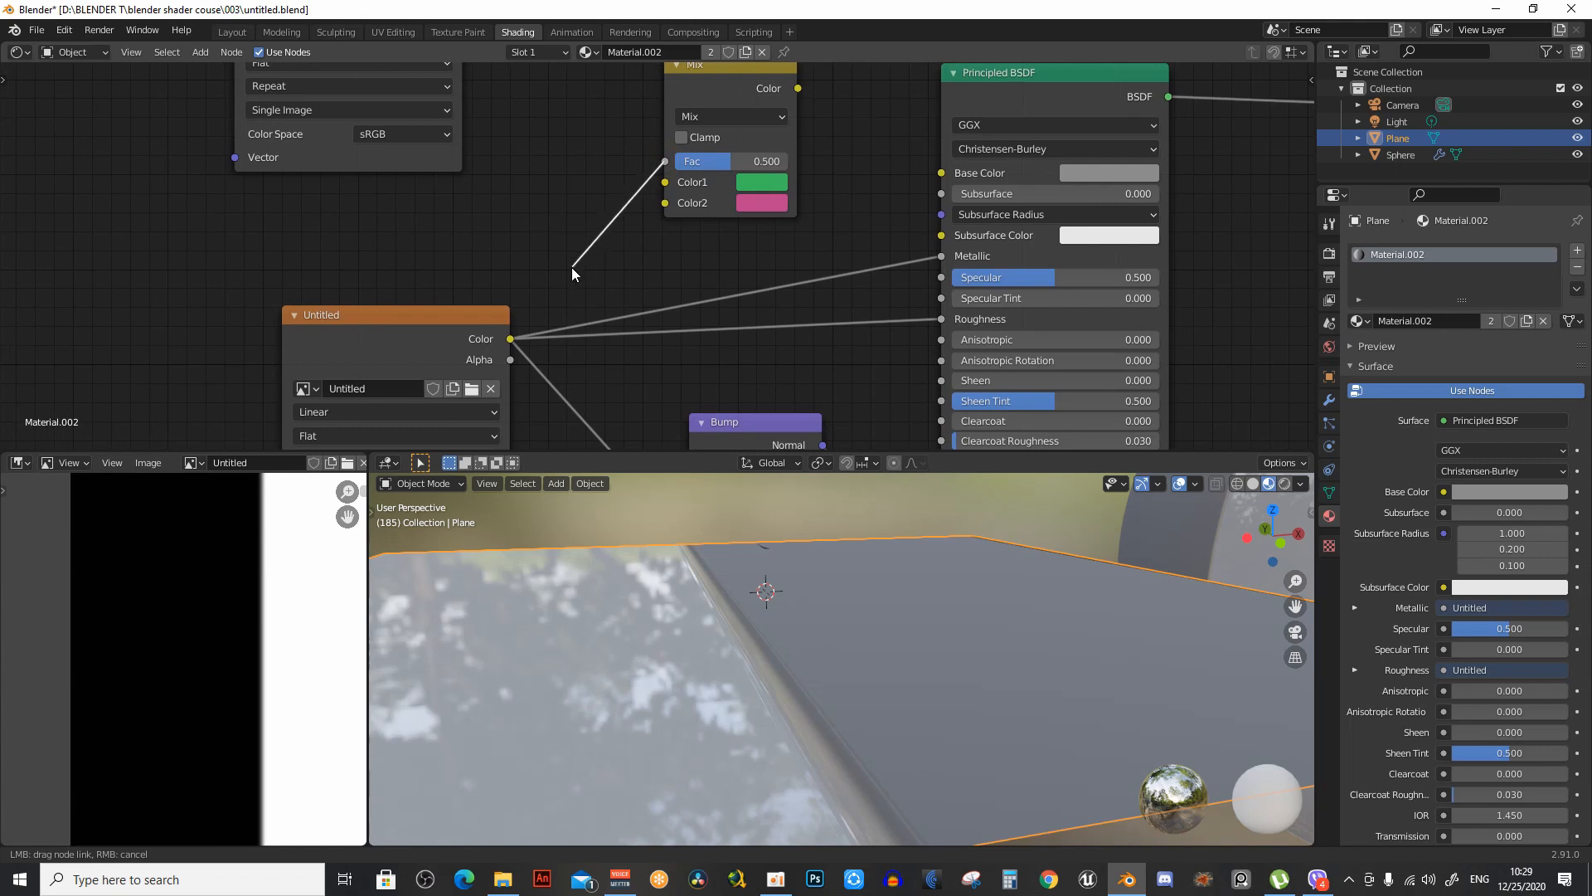
Connect the Mix node's Color output to the Principled BSDF's Base Color and check the two colors on the plane
middle_click_drag(839, 75, 723, 153)
left_click_drag(681, 166, 817, 245)
scroll(730, 536, "down", 4)
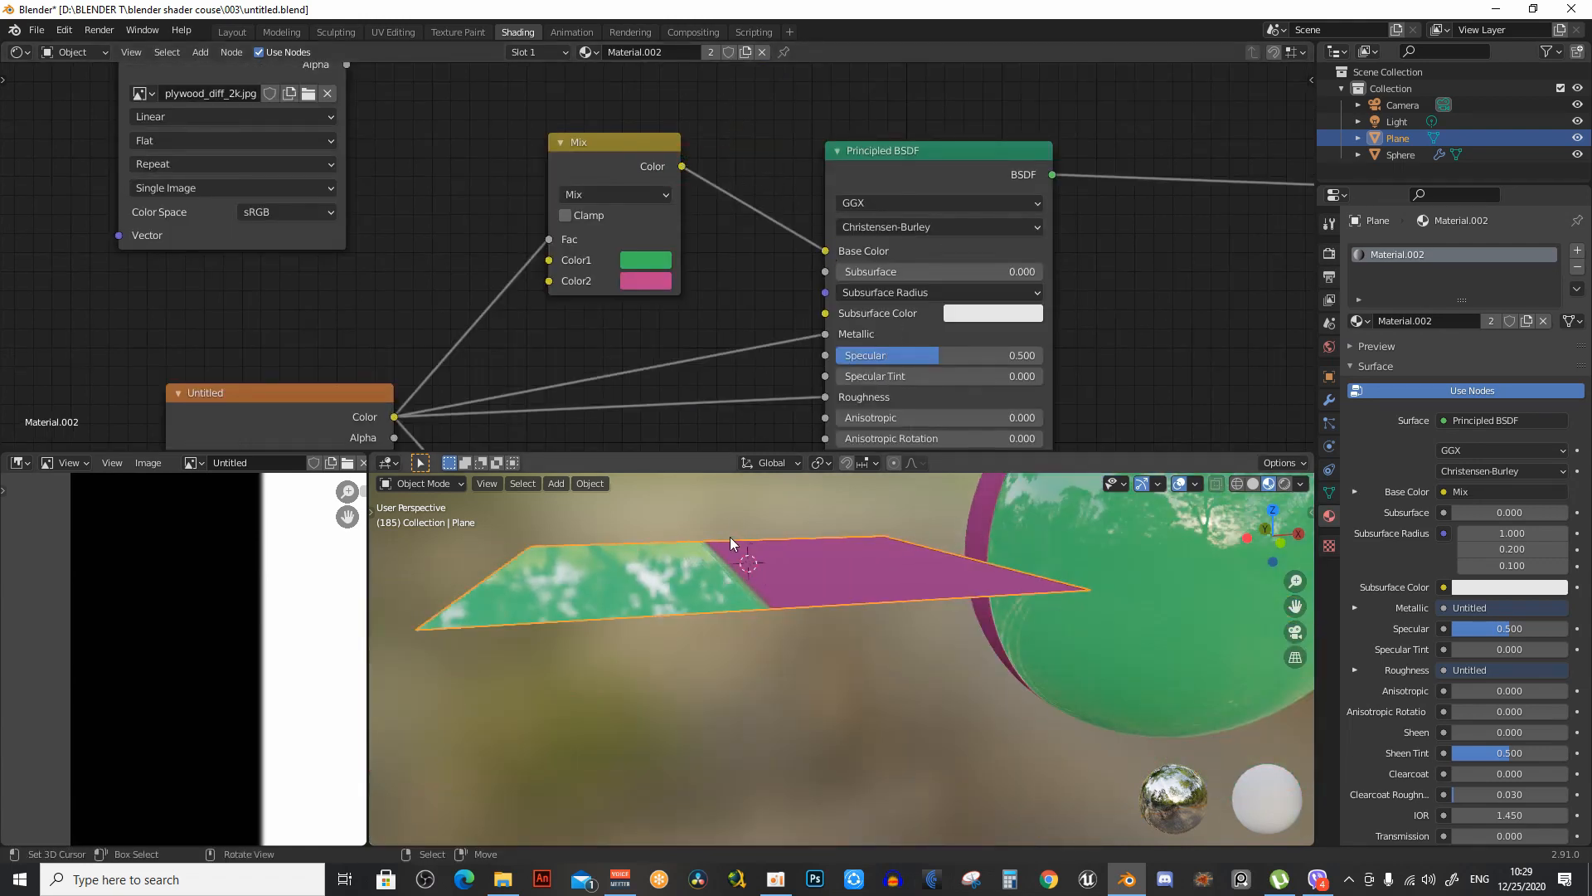
middle_click_drag(730, 535, 723, 554)
mouse_move(559, 317)
middle_mouse_down()
mouse_move(634, 300)
mouse_move(558, 327)
middle_mouse_up()
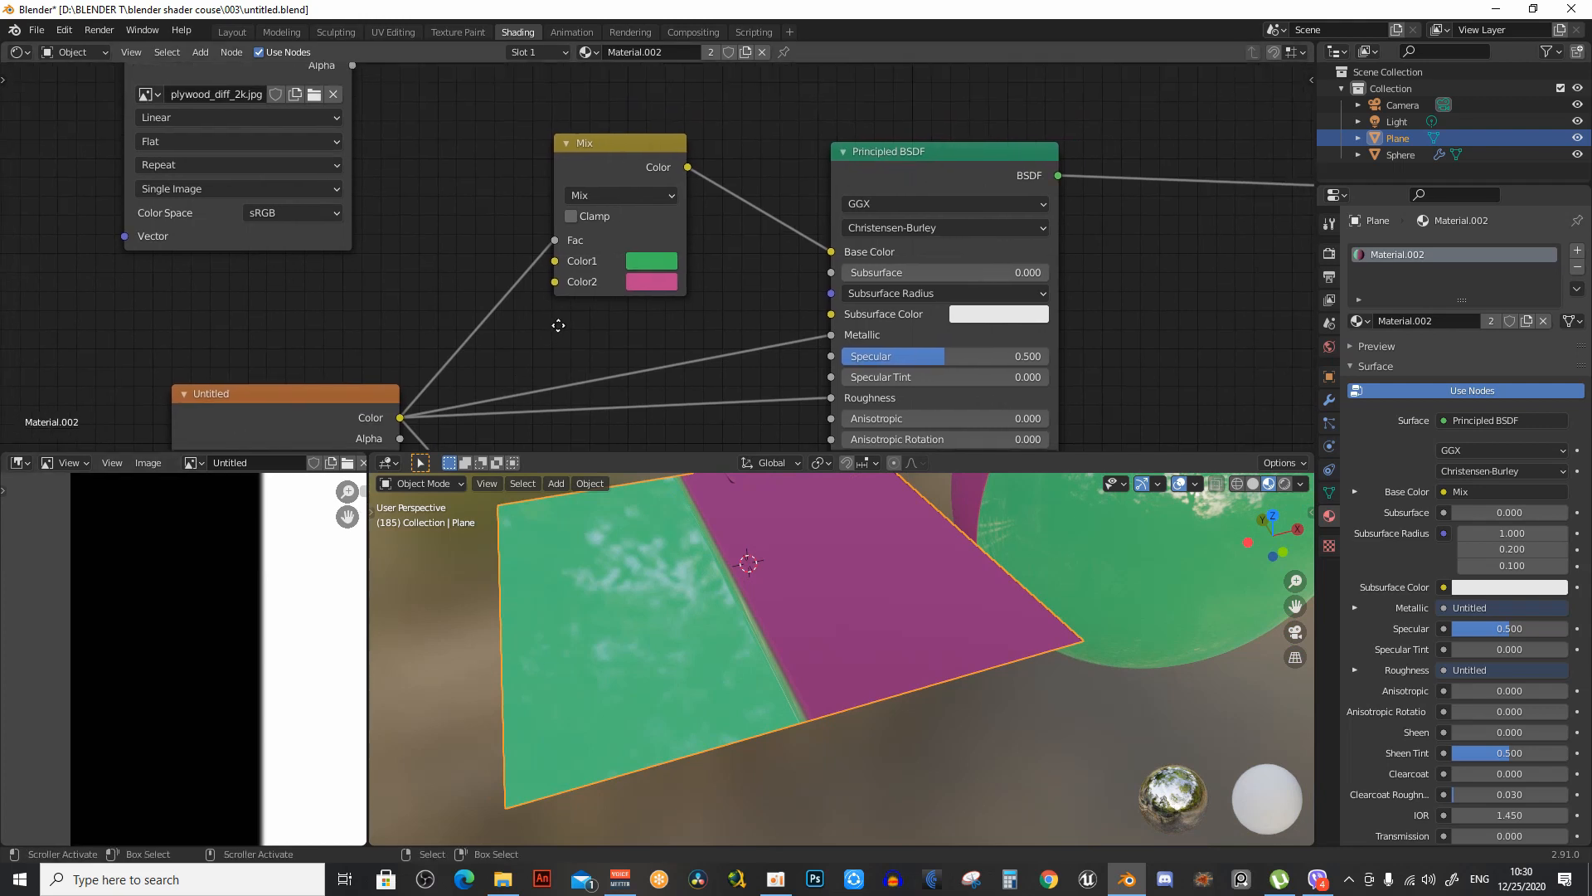
scroll(582, 295, "up", 3)
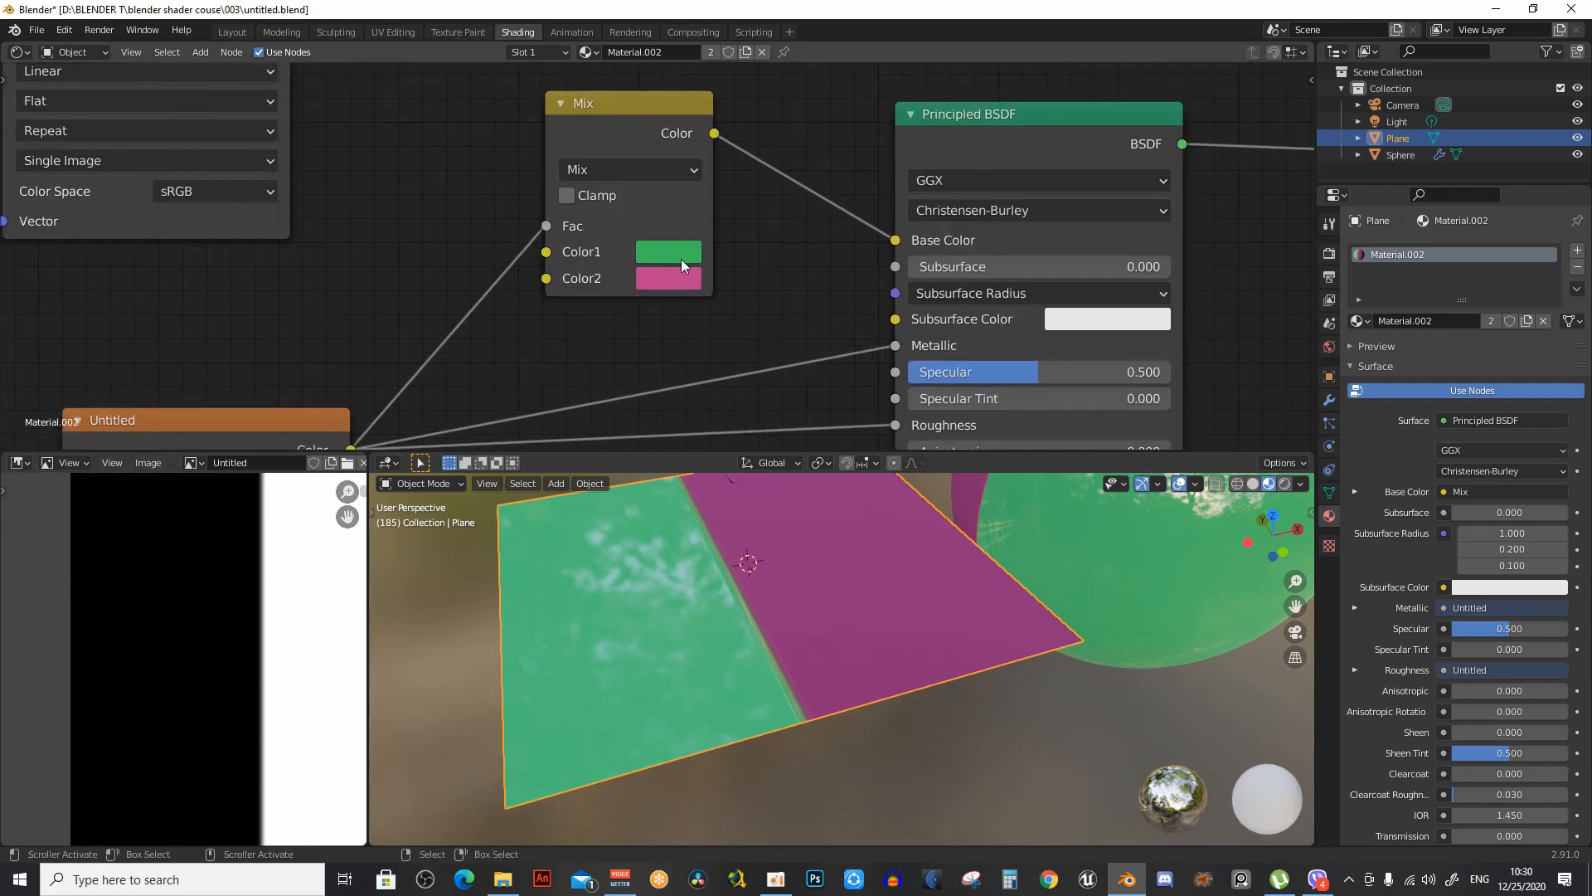
Connect the plywood_diff_2k.jpg texture's Color output to the Mix node's Color1 input
middle_click_drag(994, 253, 1197, 235)
scroll(876, 233, "down", 3)
middle_click_drag(612, 278, 805, 322)
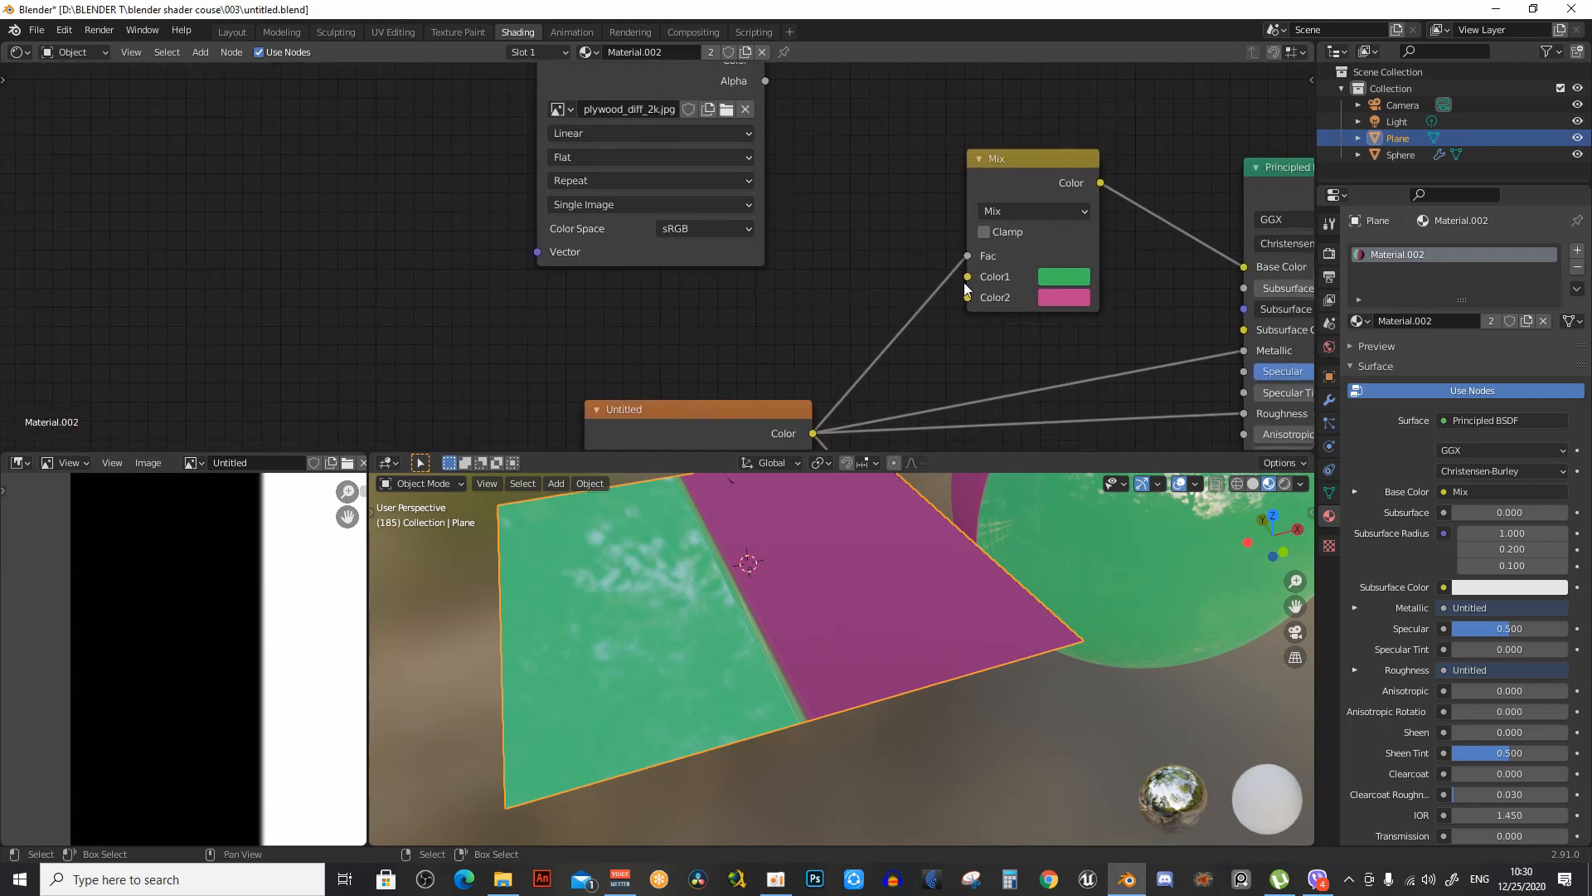
middle_click_drag(868, 231, 852, 324)
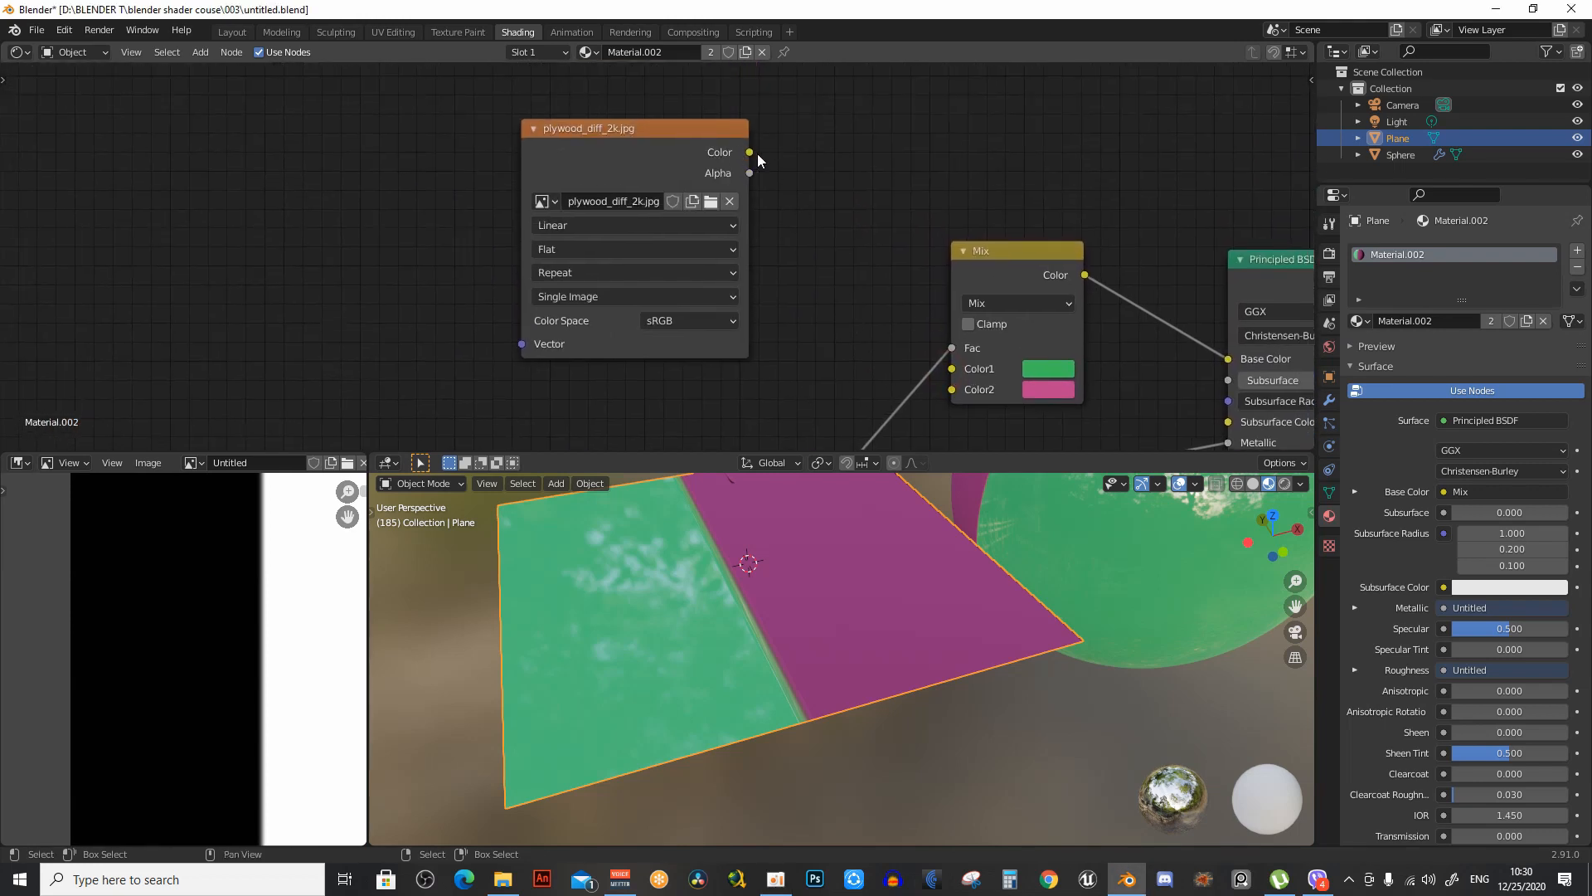
left_click_drag(749, 152, 951, 368)
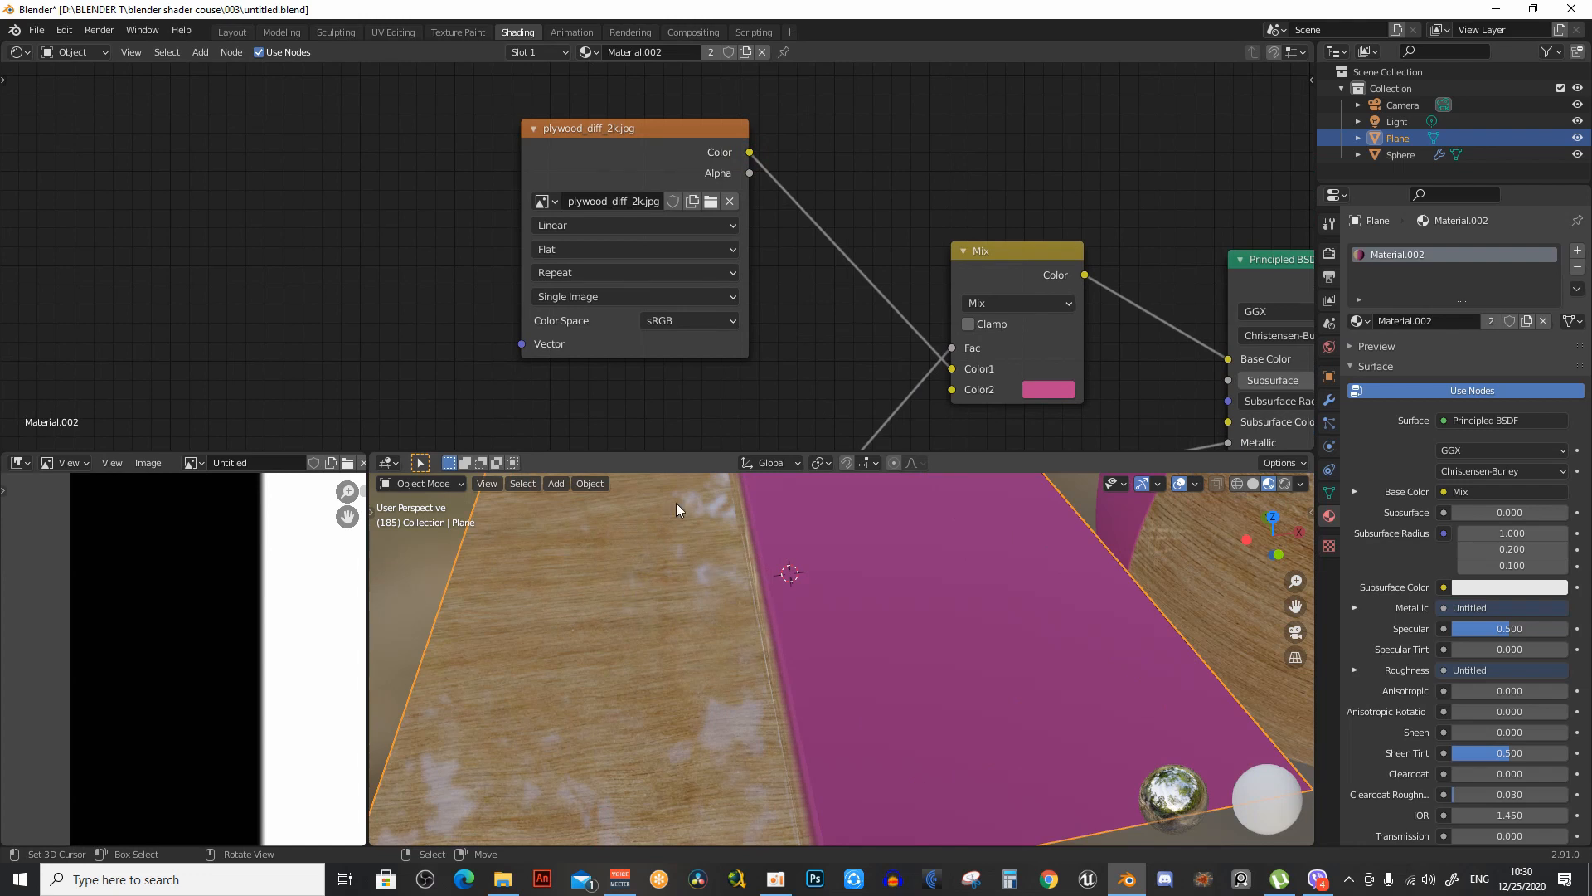
middle_click_drag(882, 285, 886, 158)
left_click_drag(955, 262, 505, 305)
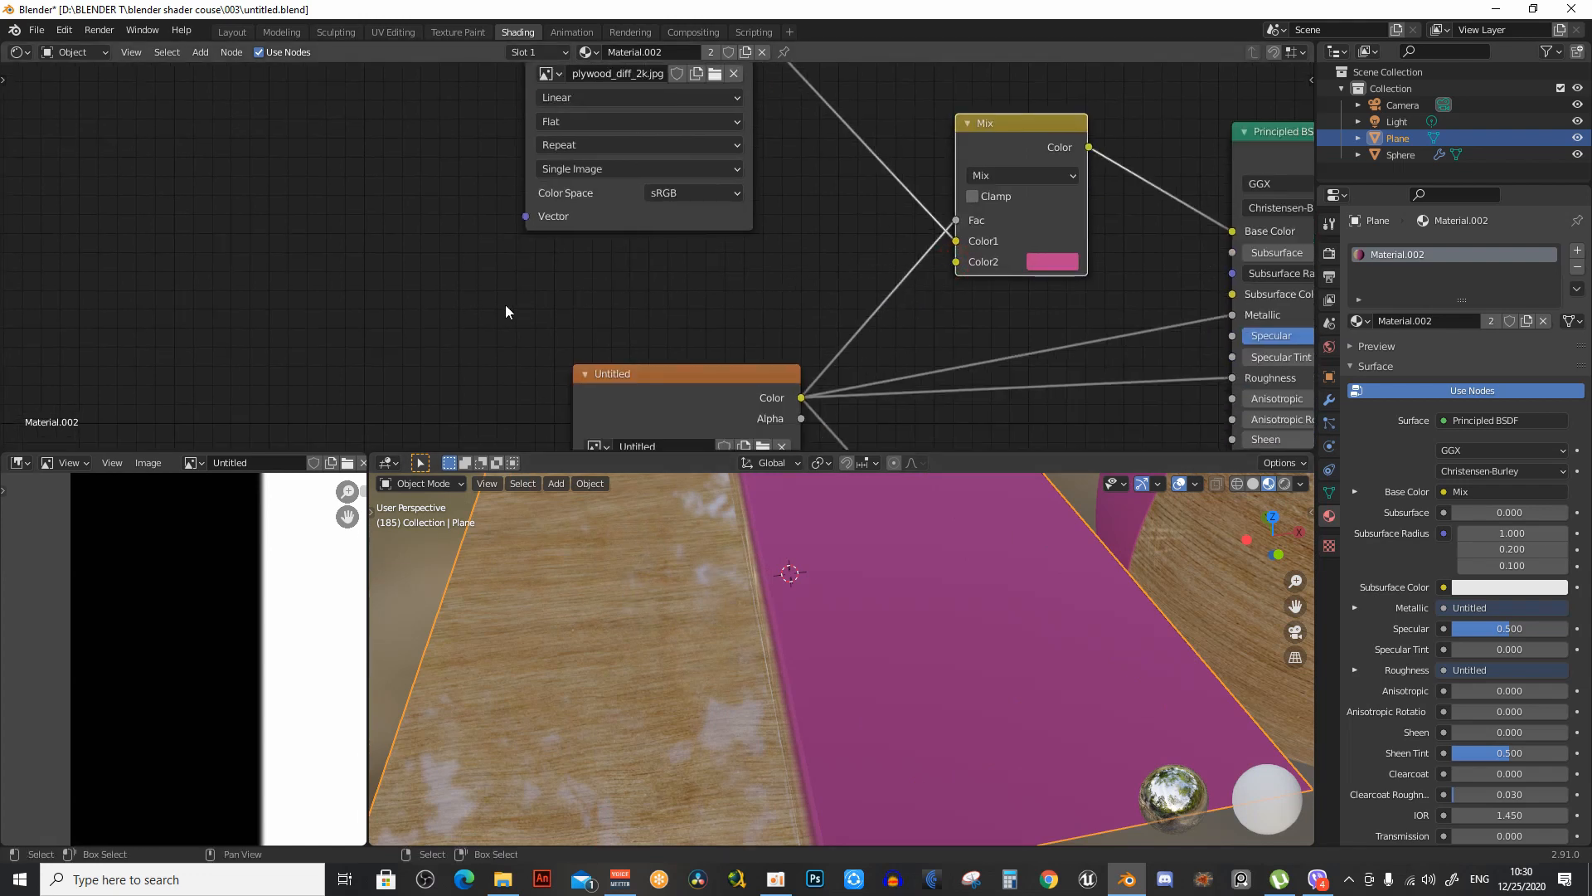
scroll(581, 281, "down", 3)
middle_click_drag(869, 301, 904, 304)
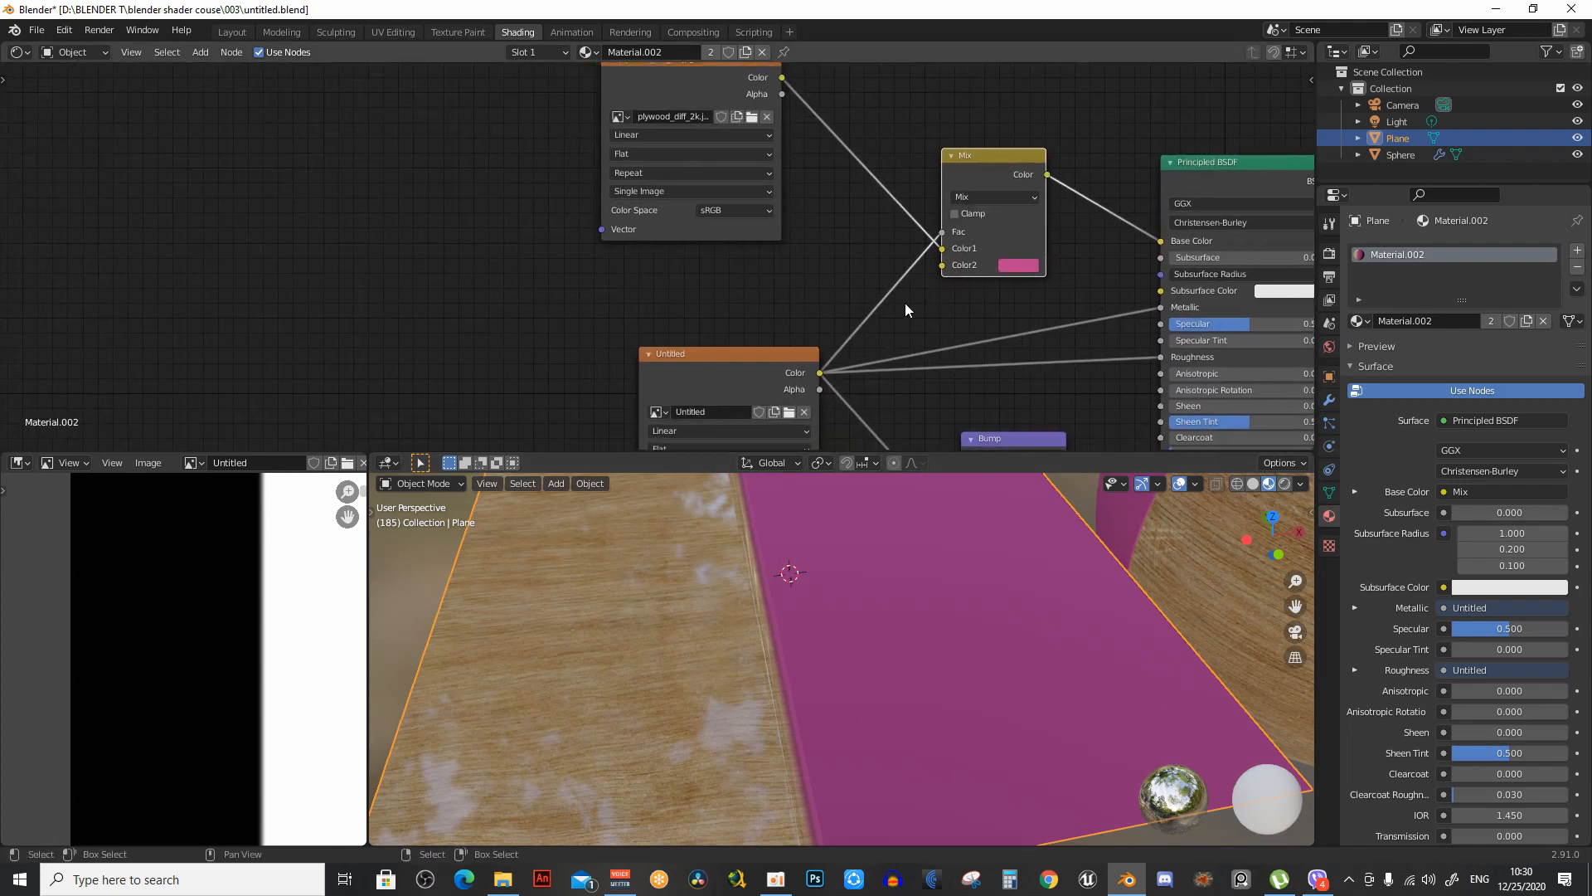
scroll(817, 263, "down", 2)
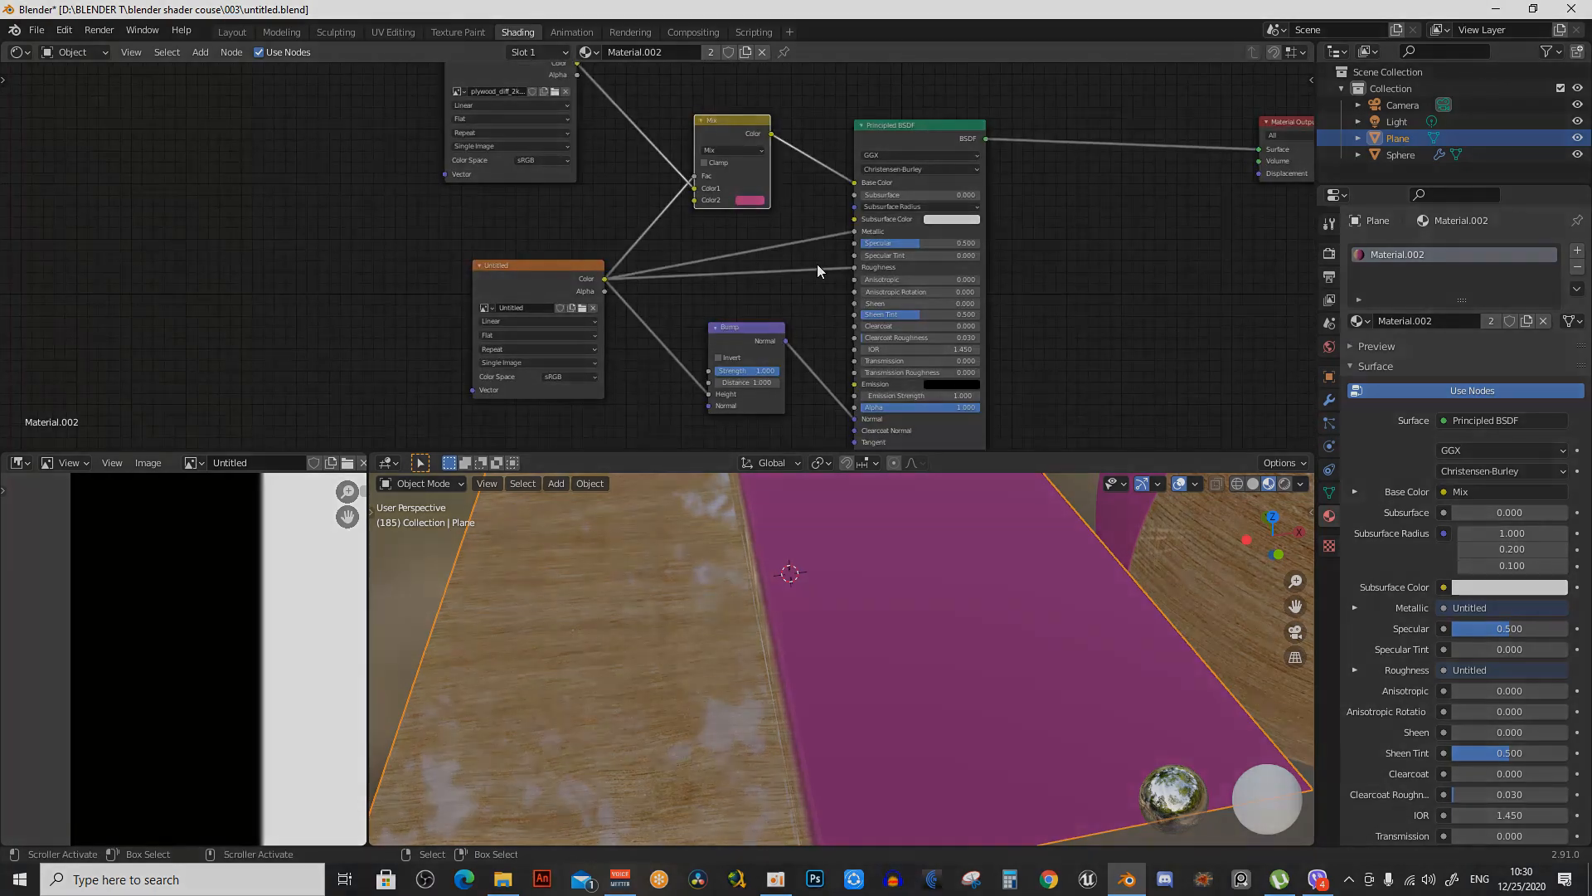